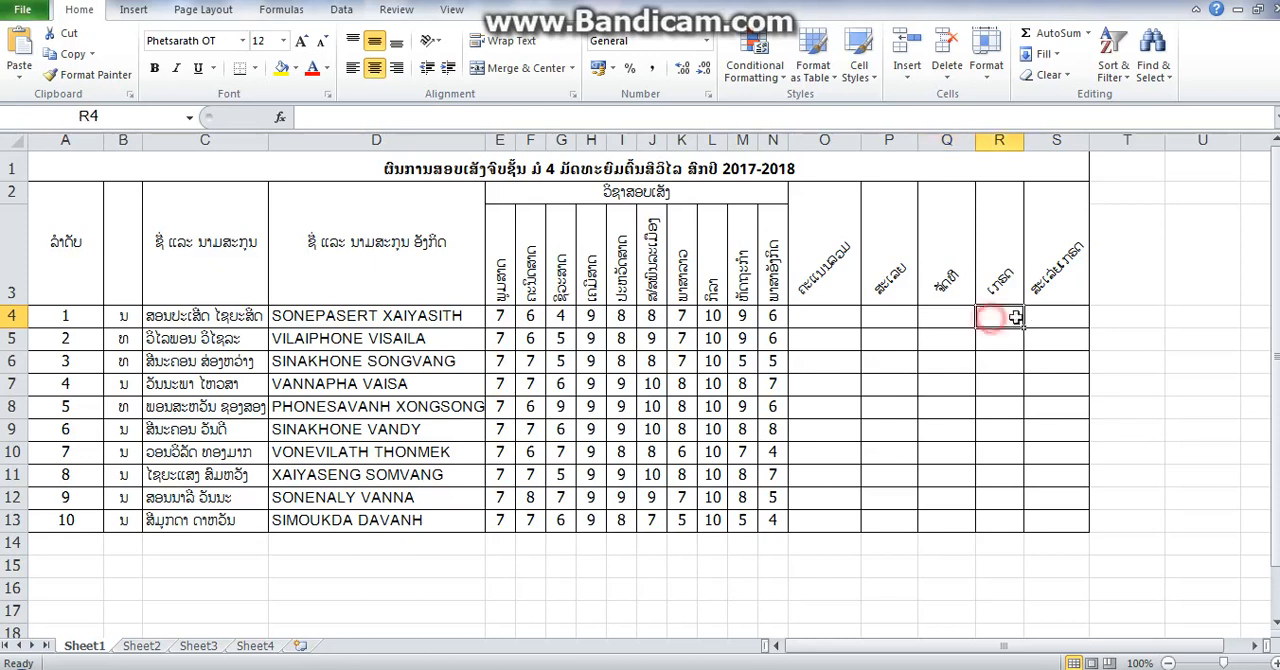
# - Total the first student's subject scores in O4 with a SUM of E4:N4
pyautogui.click(1040, 318)
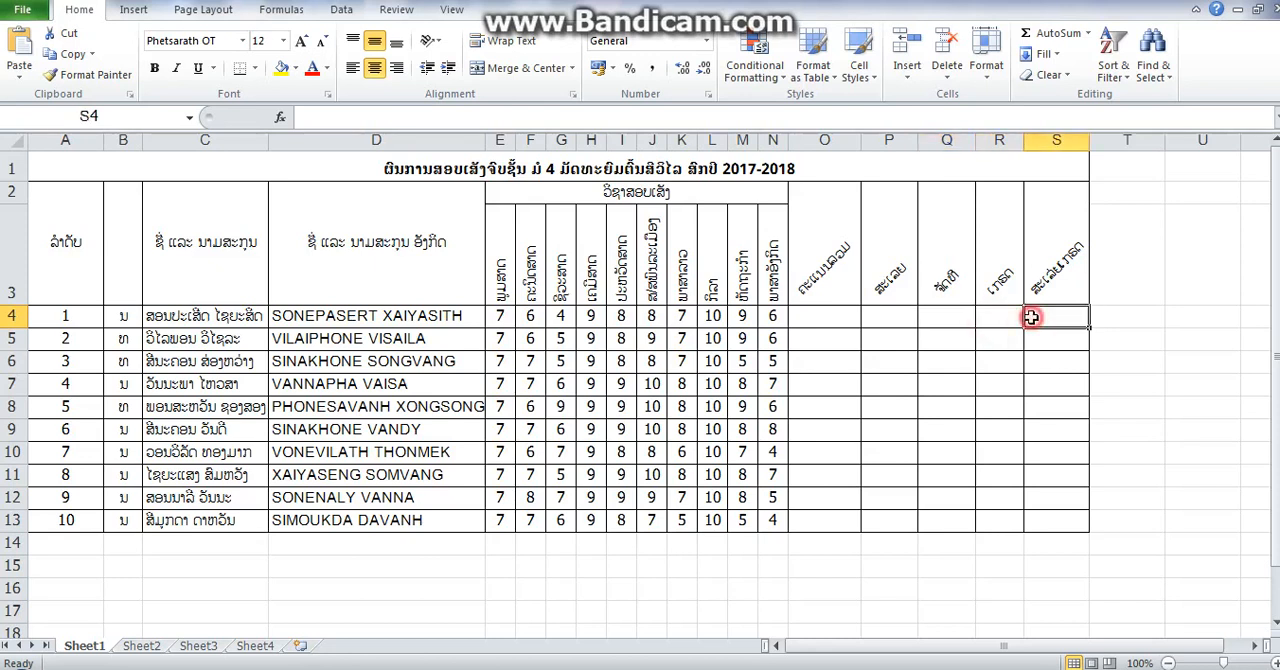
pyautogui.click(832, 316)
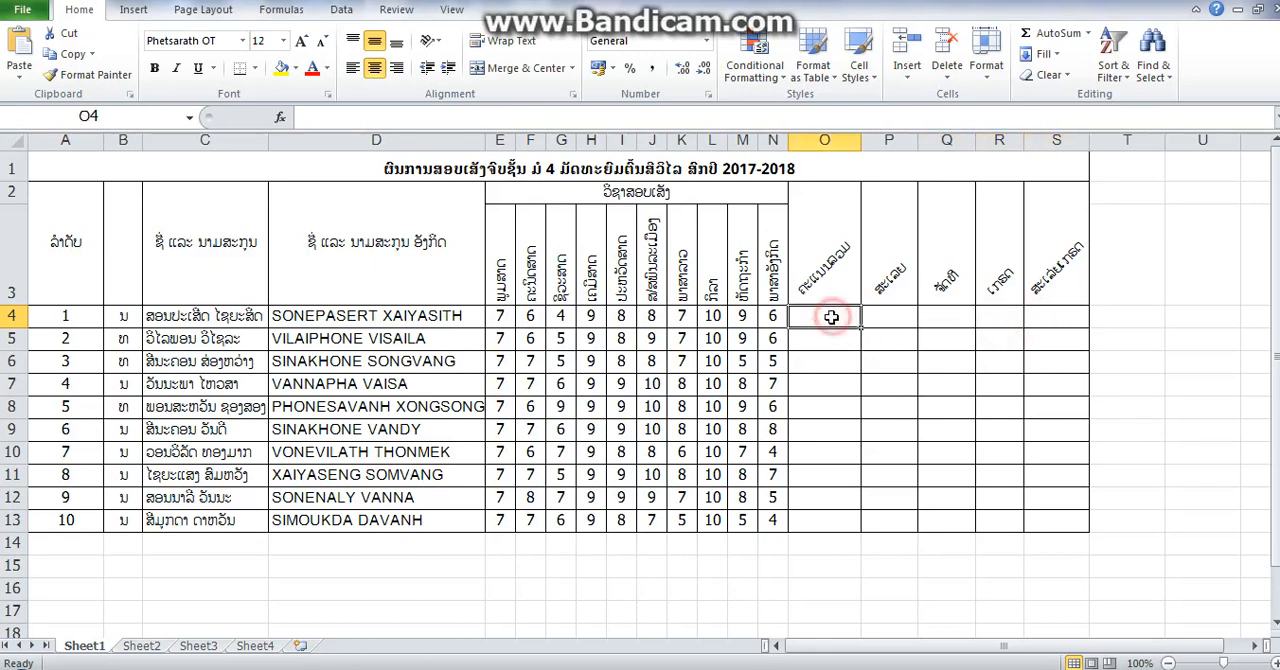
pyautogui.click(1088, 33)
pyautogui.click(1068, 57)
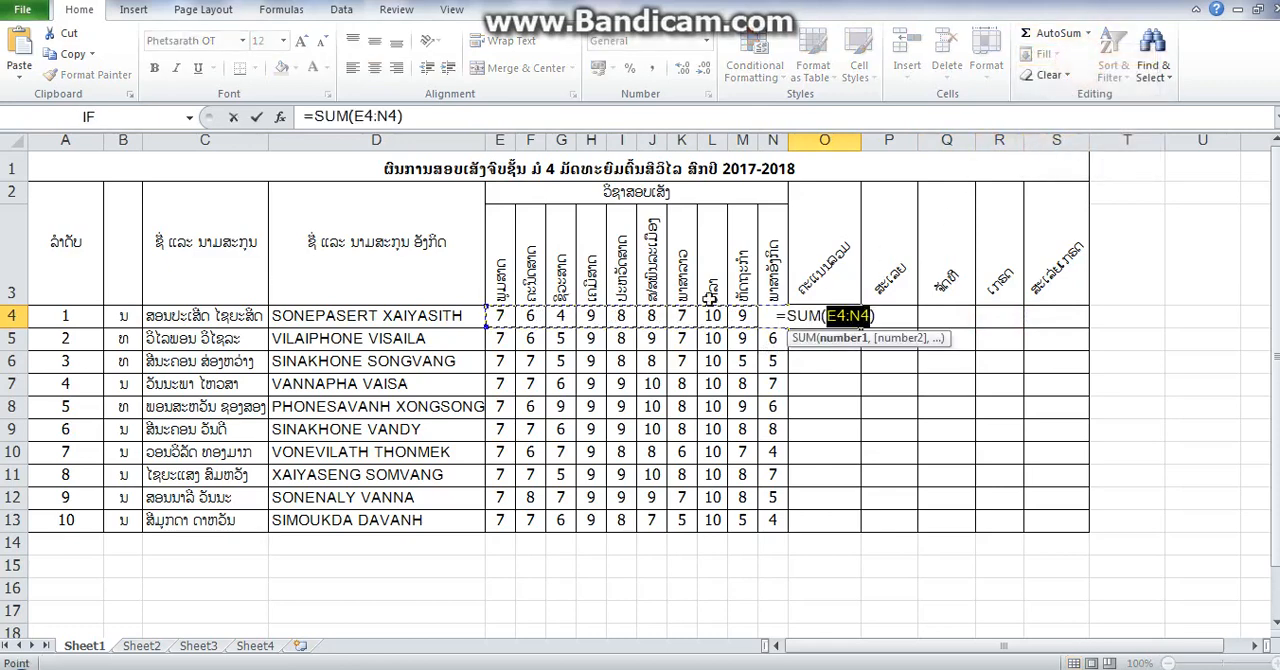
pyautogui.click(482, 316)
pyautogui.moveTo(498, 316); pyautogui.dragTo(764, 316)
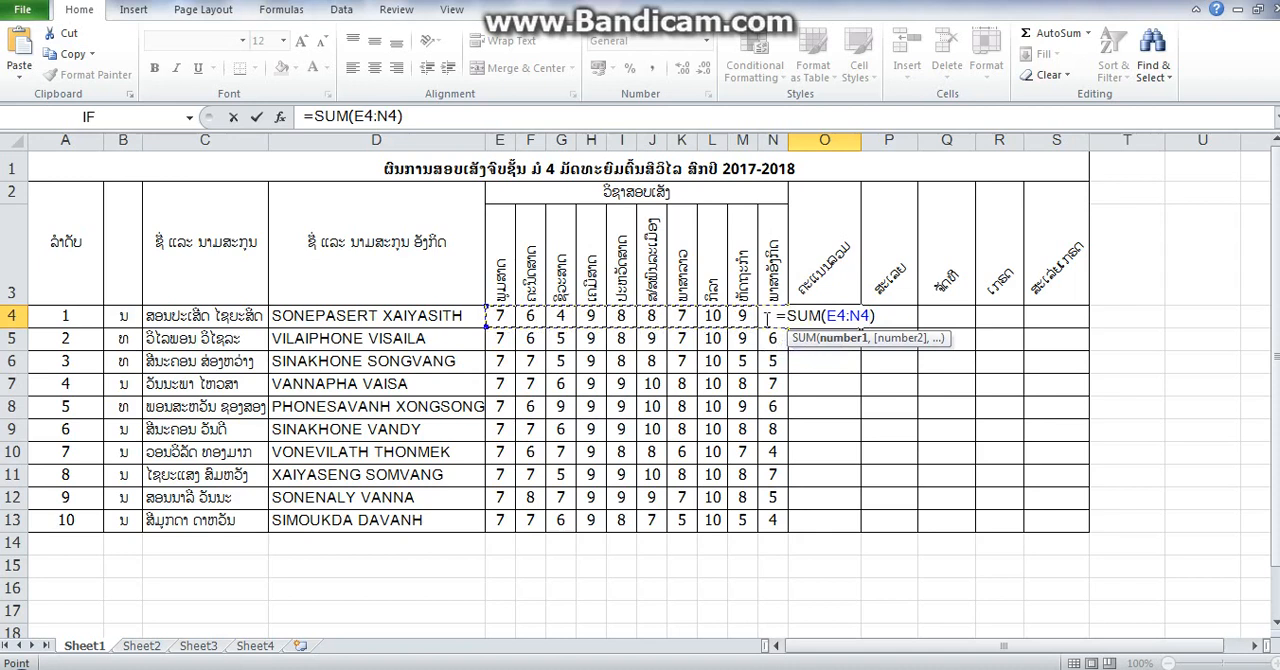
pyautogui.press('Return')
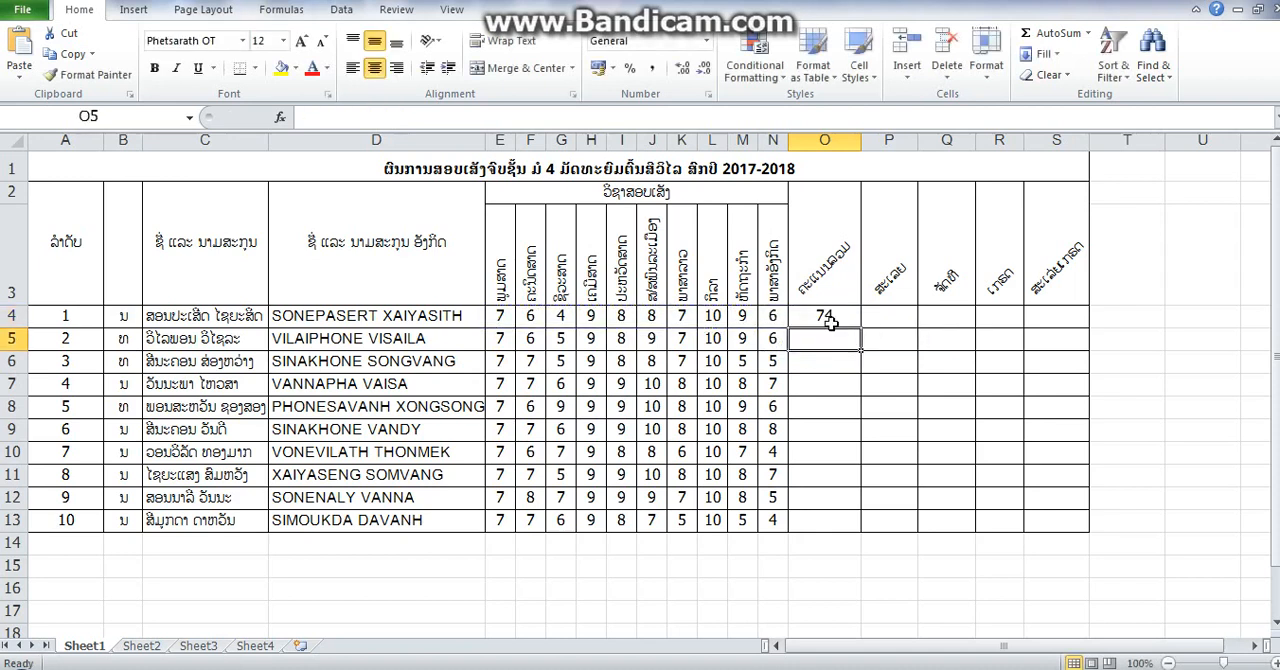
# - Copy the total formula from O4 down through O13 for all the students
pyautogui.click(833, 318)
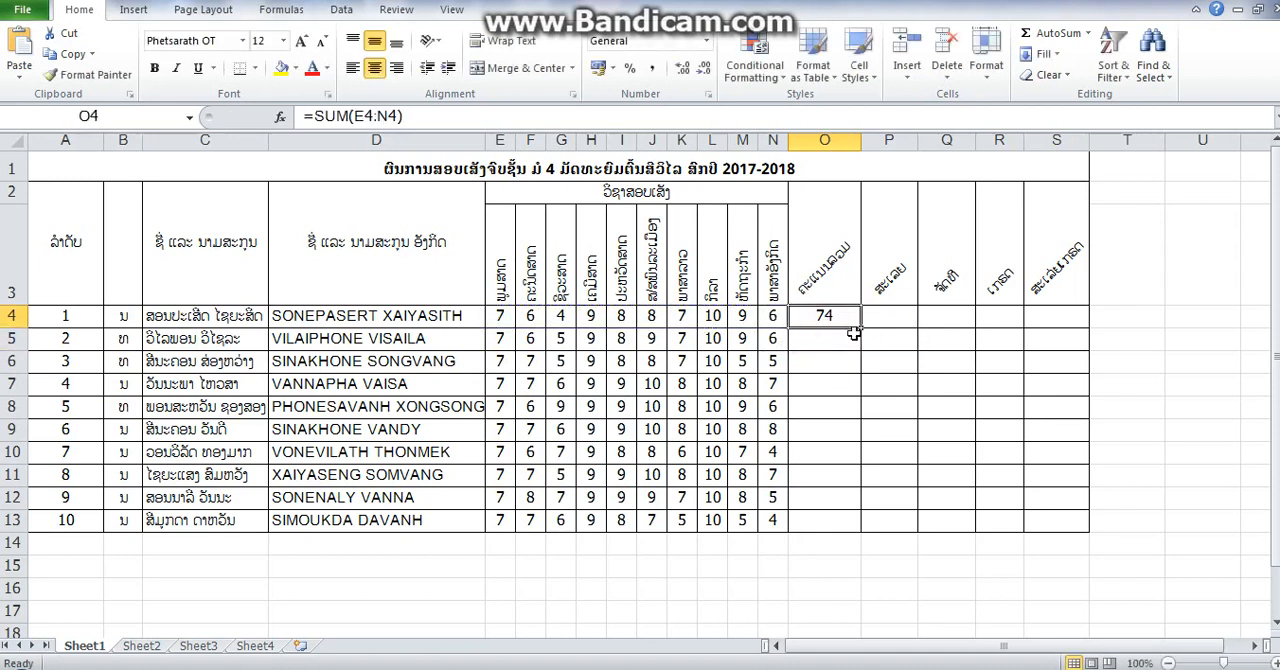
pyautogui.moveTo(861, 327); pyautogui.dragTo(863, 522)
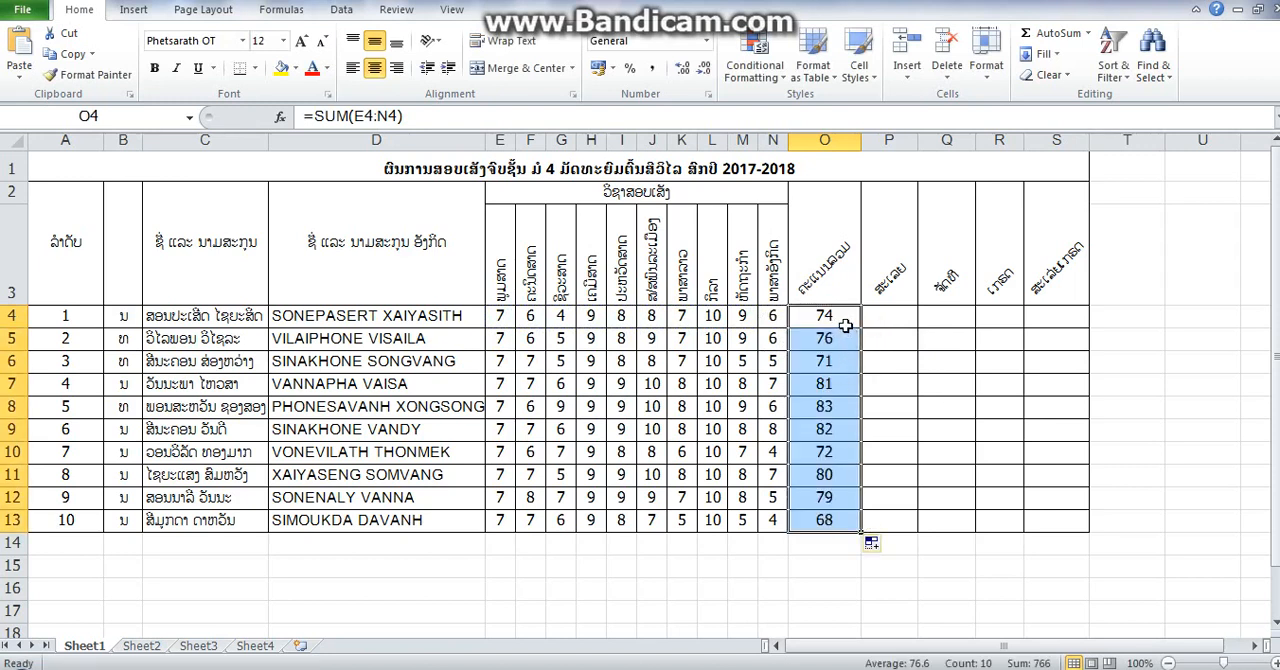
pyautogui.click(845, 326)
pyautogui.click(850, 340)
pyautogui.click(850, 322)
# - Calculate the AVERAGE of E4:N4 in P4 and copy the formula down through P13
pyautogui.click(884, 319)
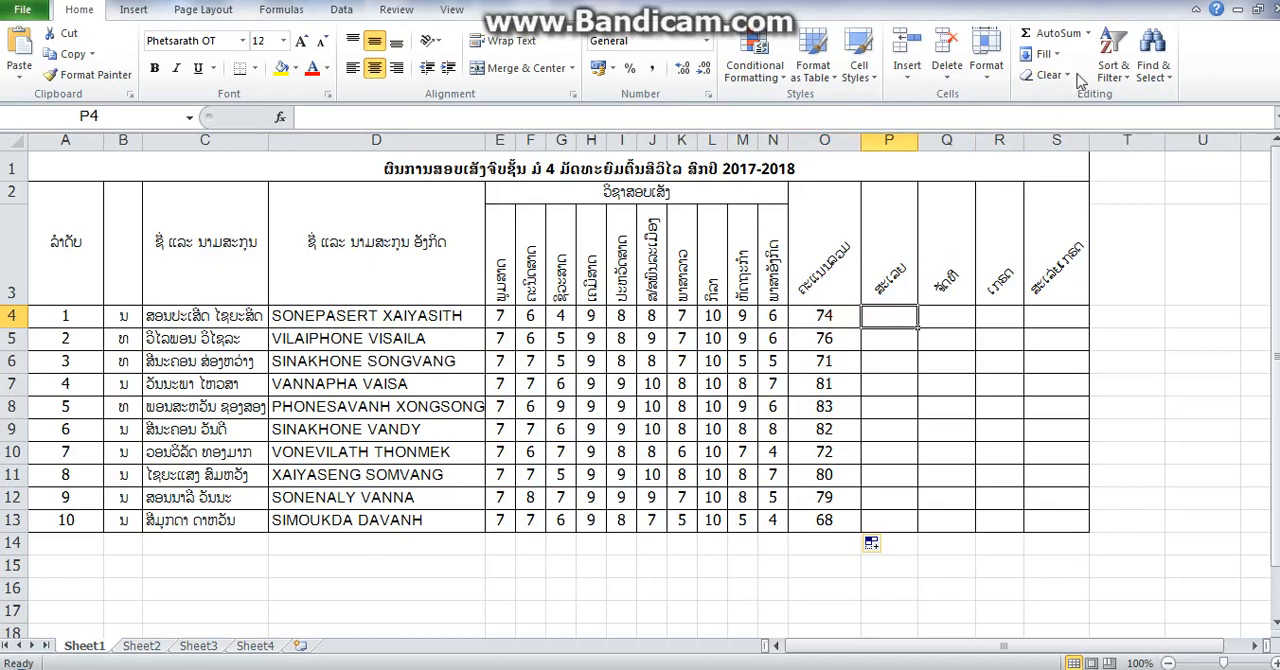
pyautogui.click(1088, 33)
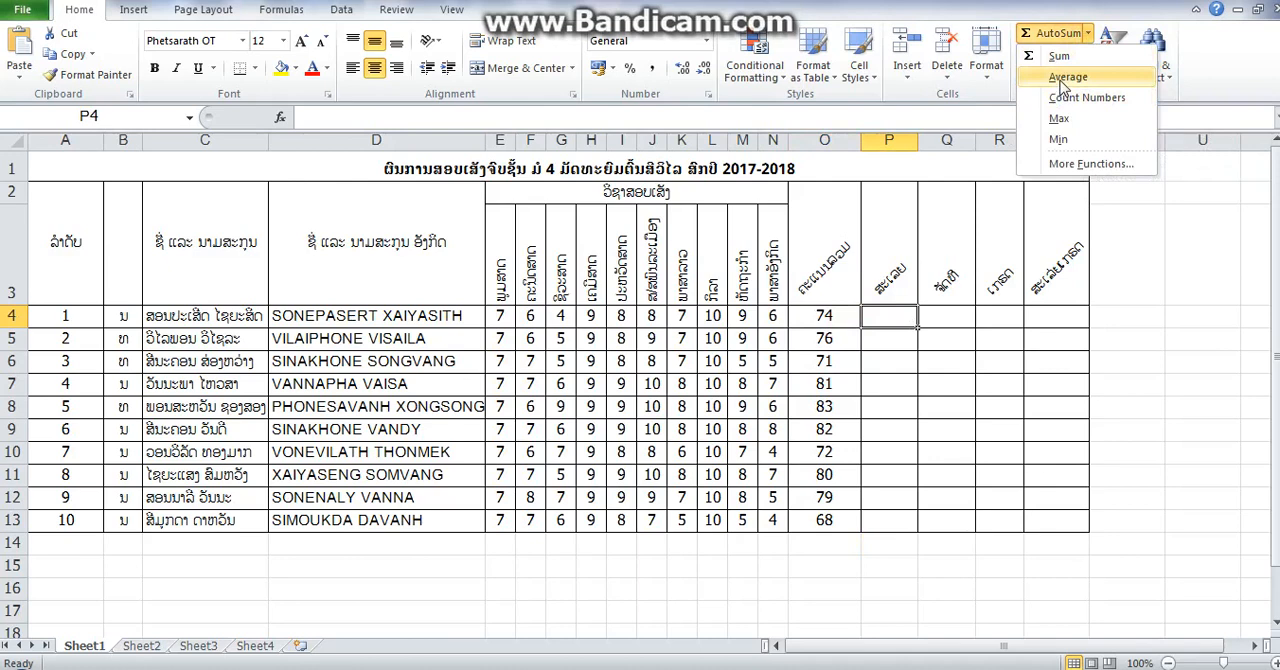
pyautogui.click(1064, 79)
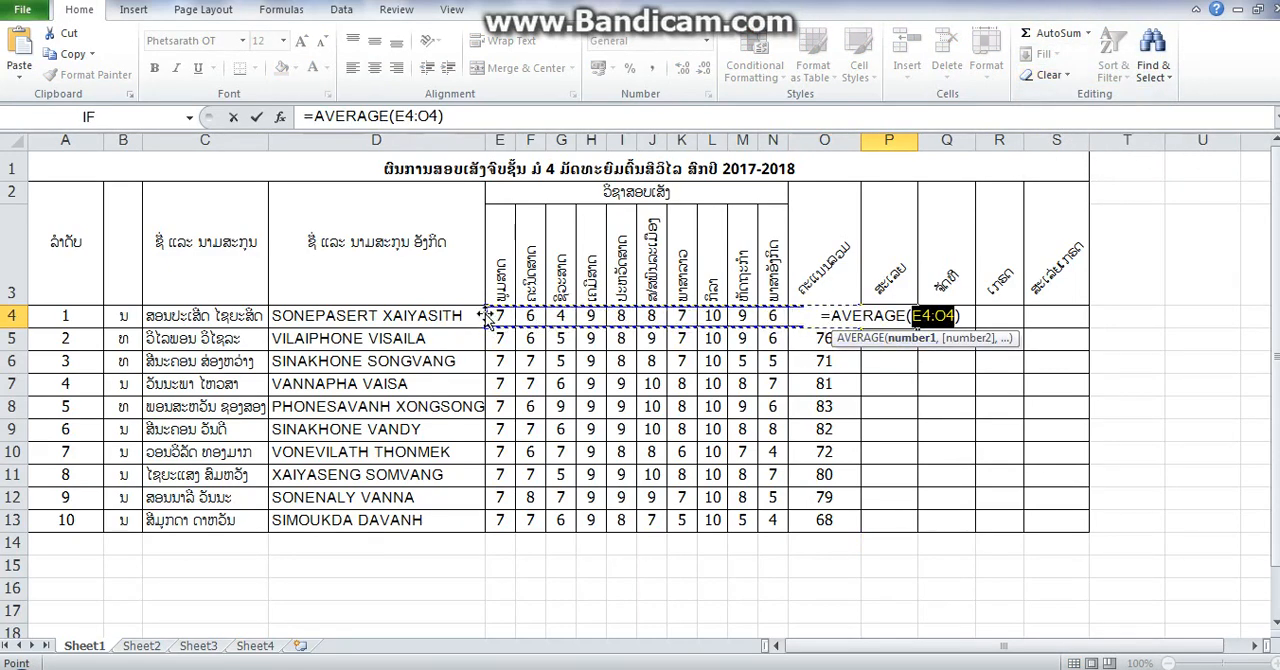
pyautogui.moveTo(486, 315); pyautogui.dragTo(764, 318)
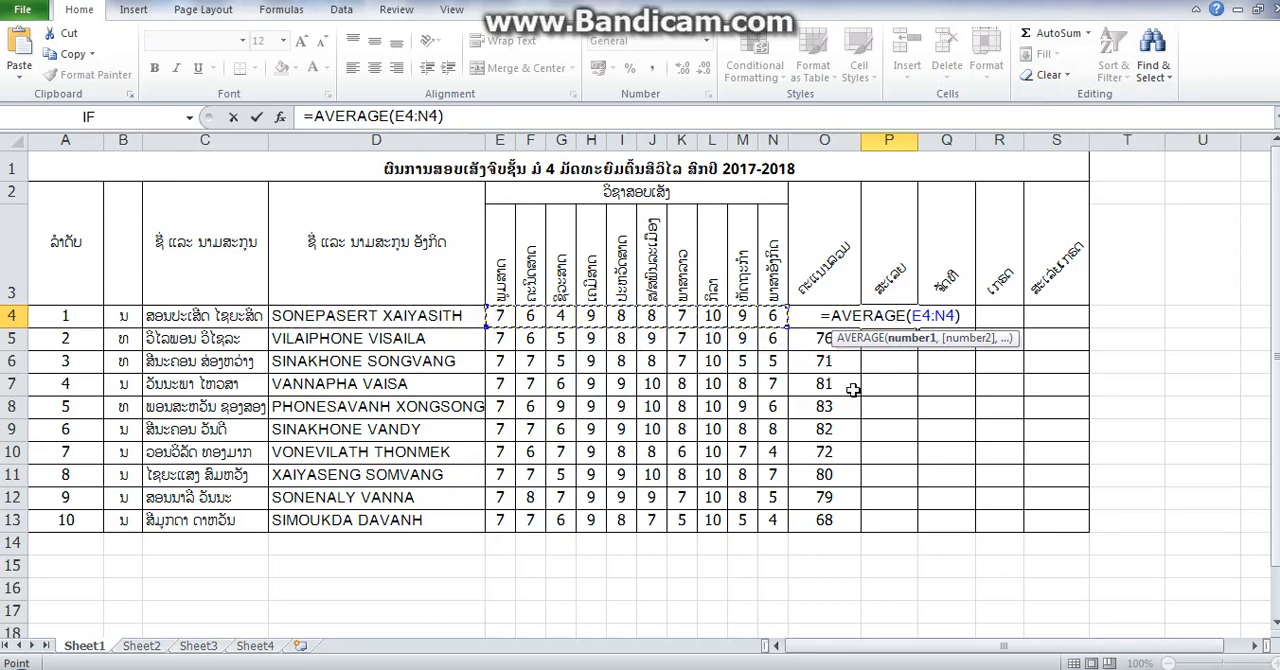
pyautogui.press('Return')
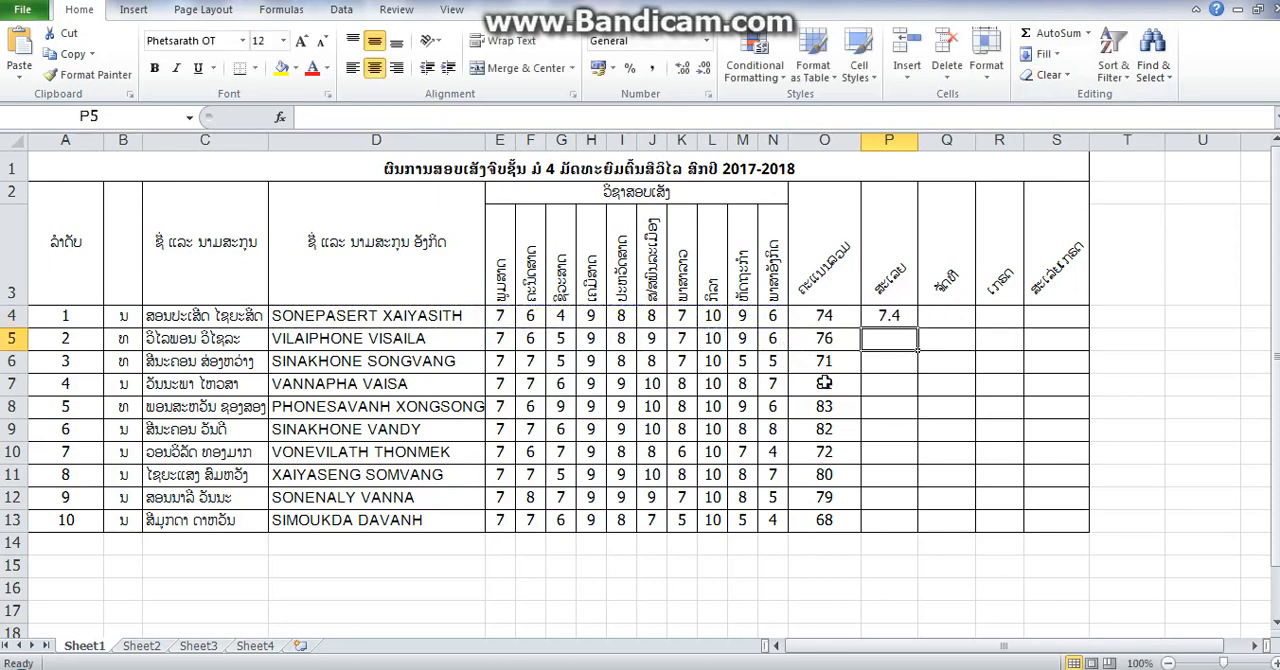
pyautogui.click(898, 318)
pyautogui.moveTo(916, 328); pyautogui.dragTo(905, 527)
# - Rank O4 within the absolute range $O$4:$O$13 in Q4 using the RANK function, and copy it down through Q13
pyautogui.click(927, 320)
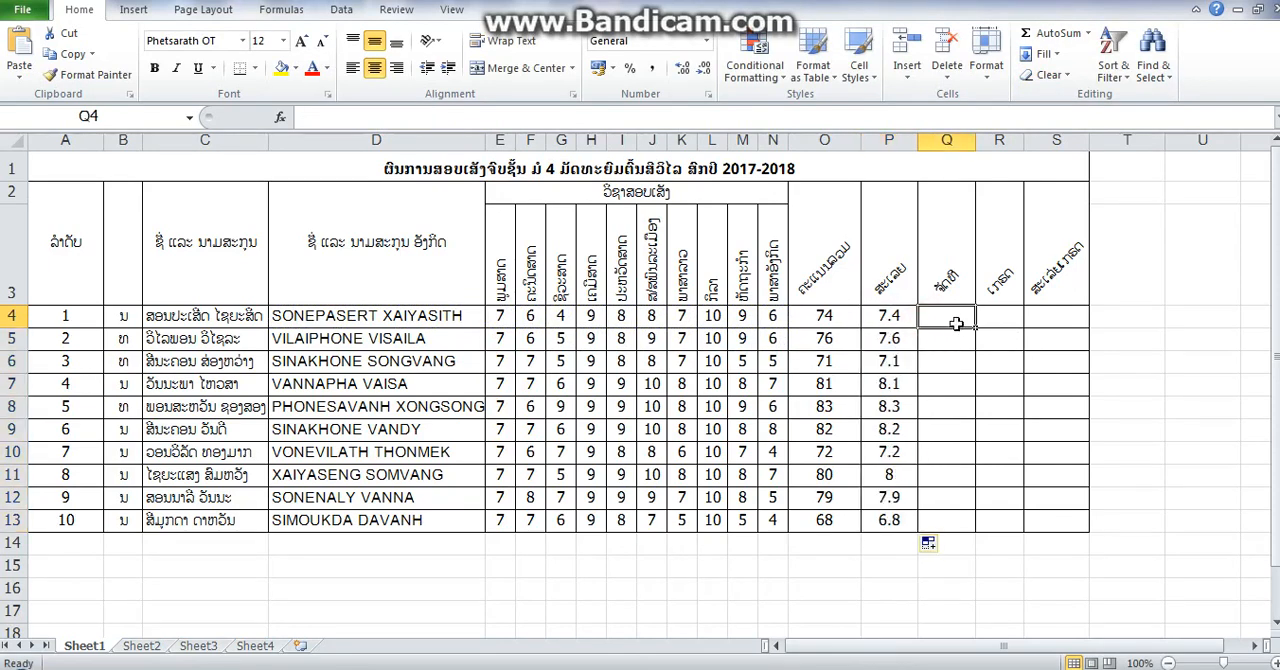
pyautogui.click(1088, 33)
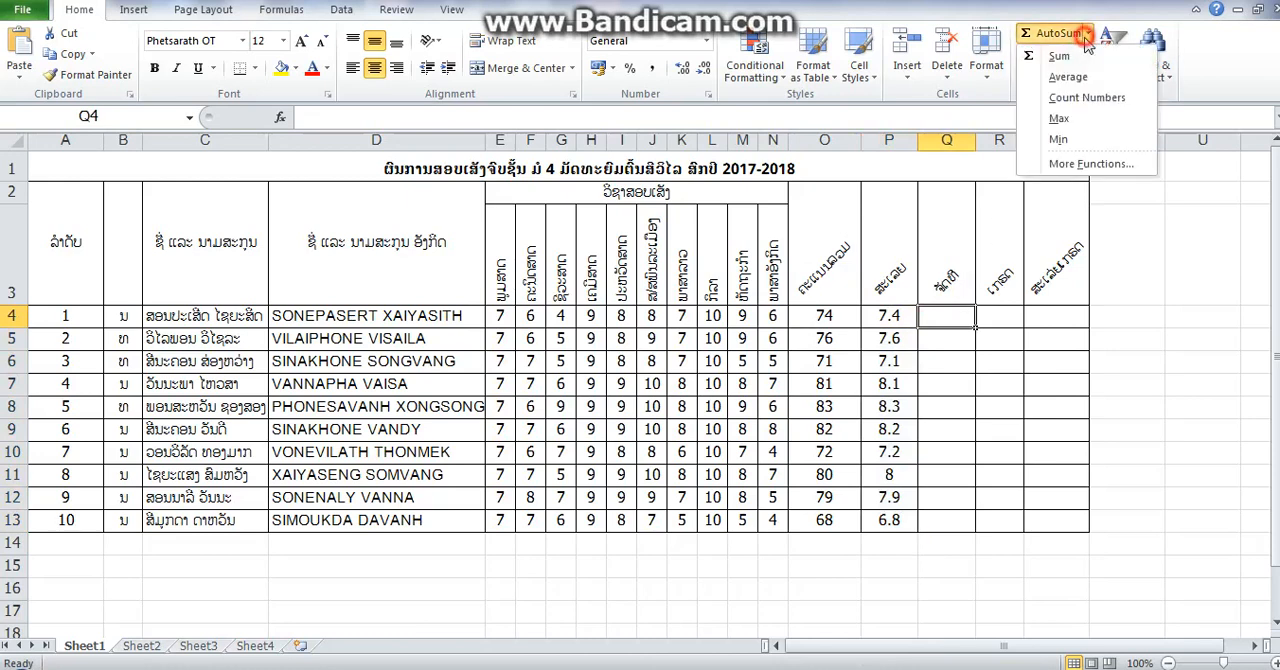
pyautogui.click(1095, 163)
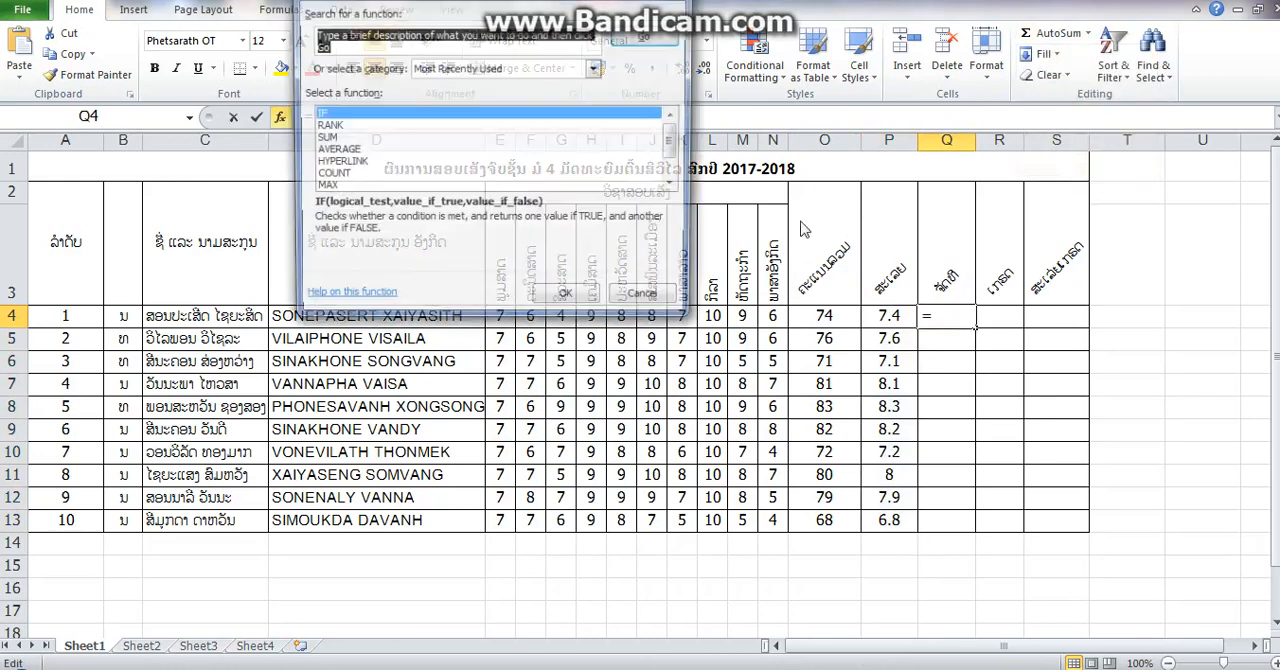
pyautogui.click(349, 127)
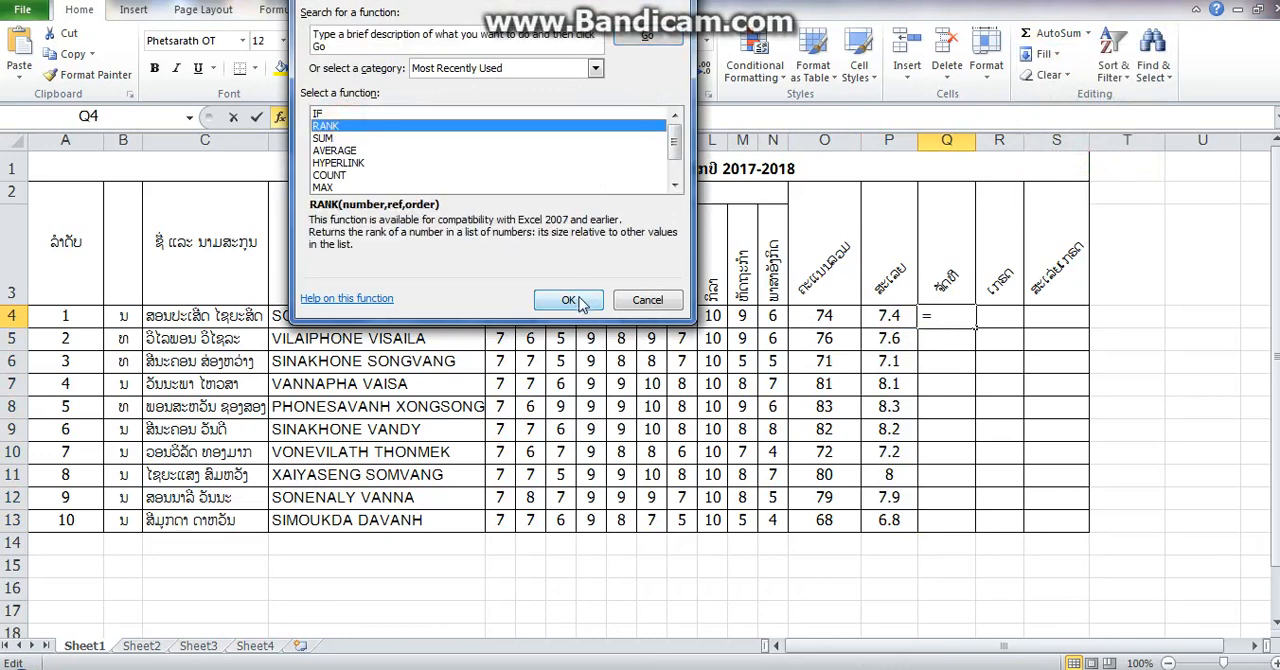
pyautogui.click(574, 299)
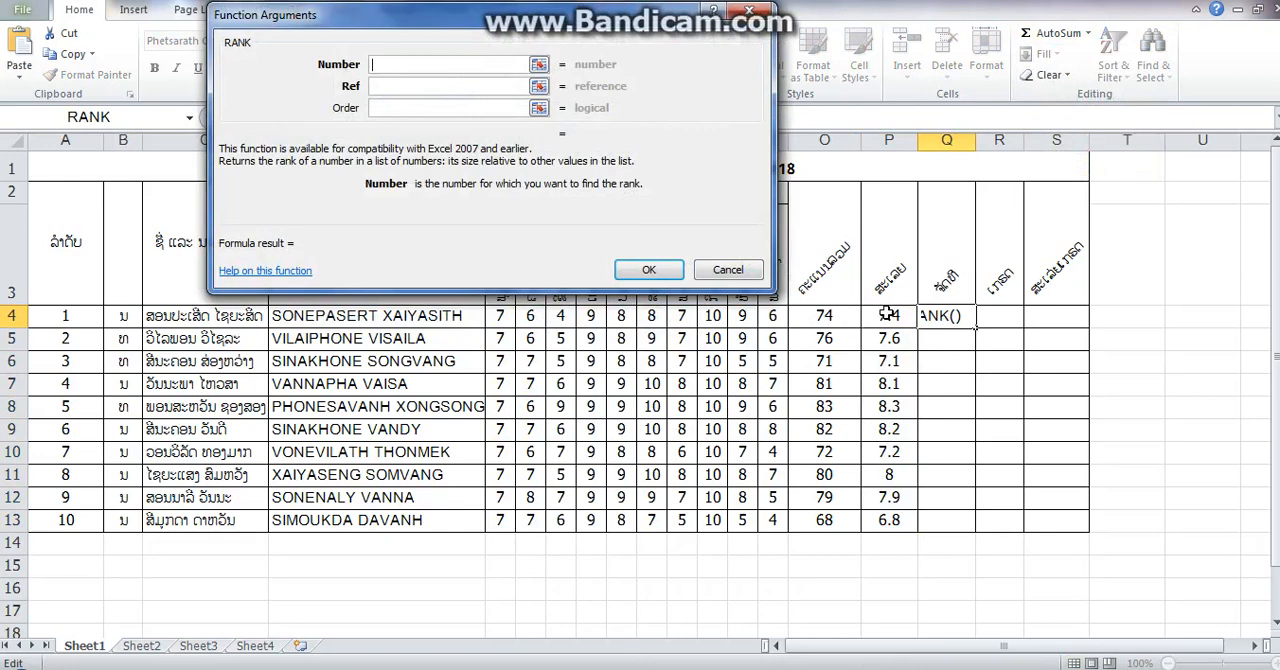
pyautogui.click(832, 318)
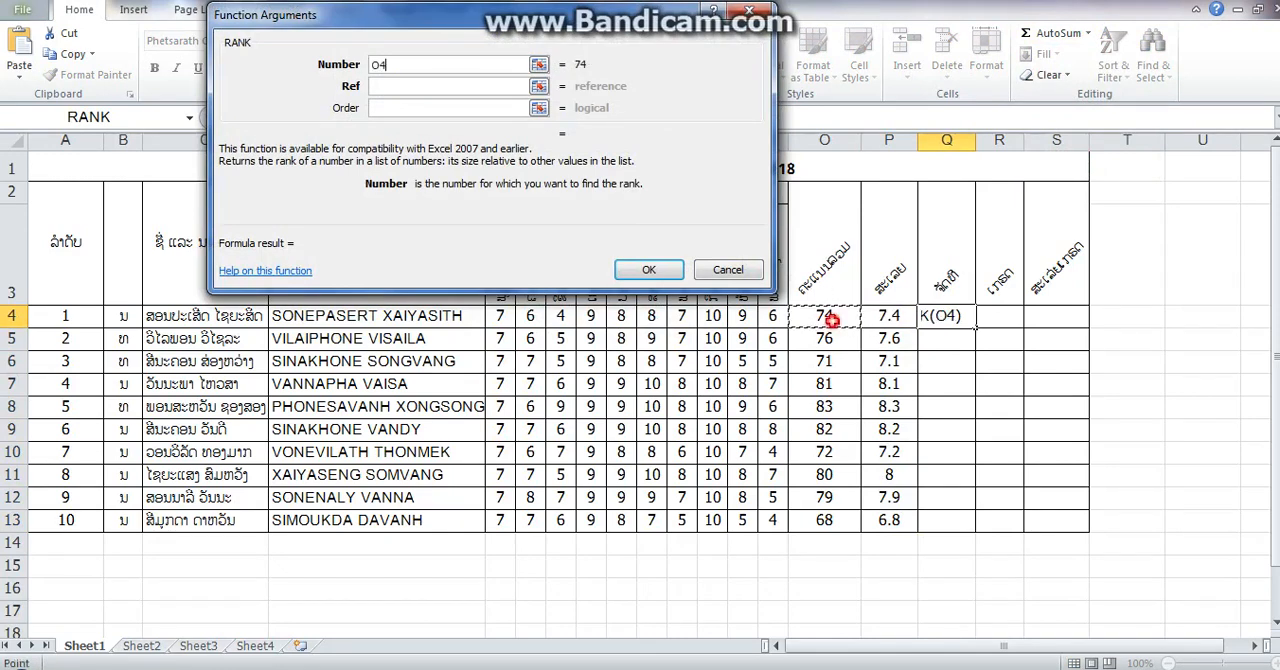
pyautogui.click(445, 88)
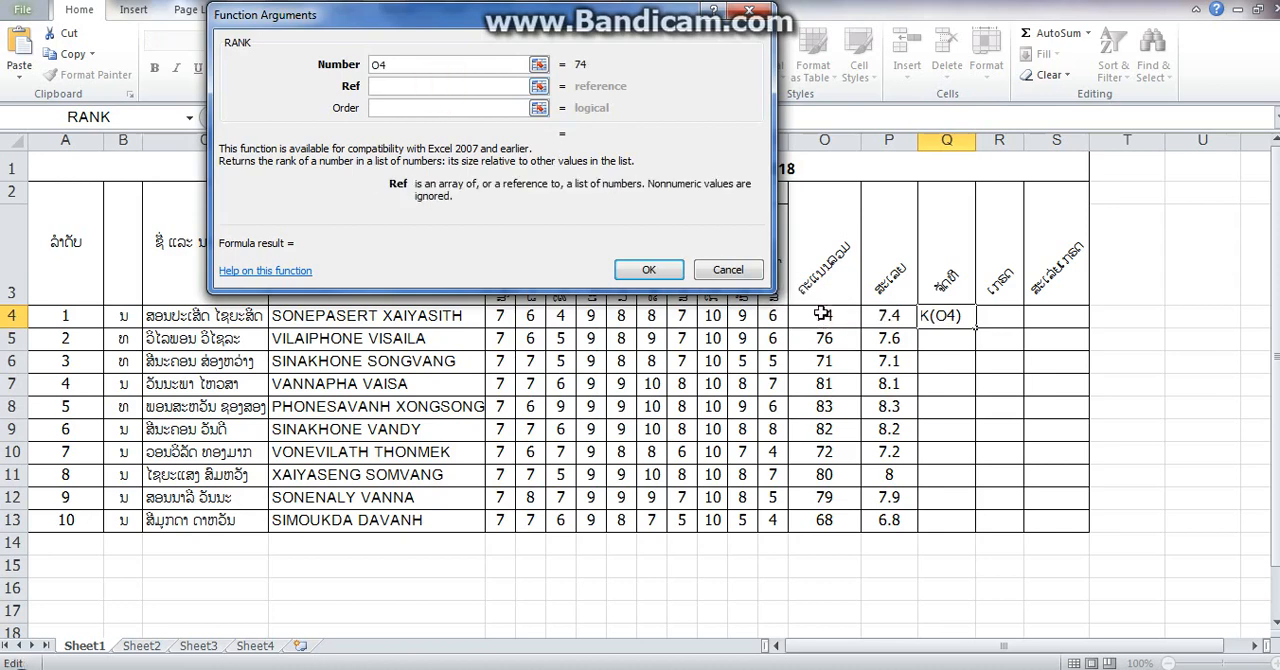
pyautogui.moveTo(820, 314); pyautogui.dragTo(835, 521)
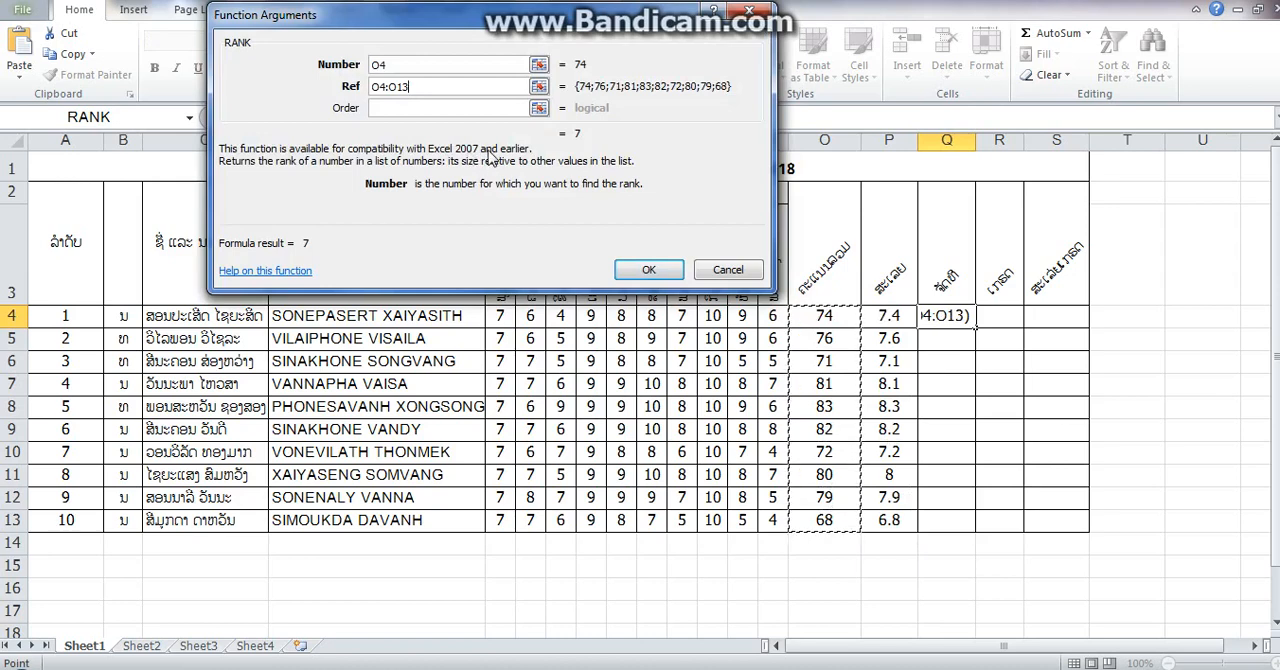
pyautogui.press('F4')
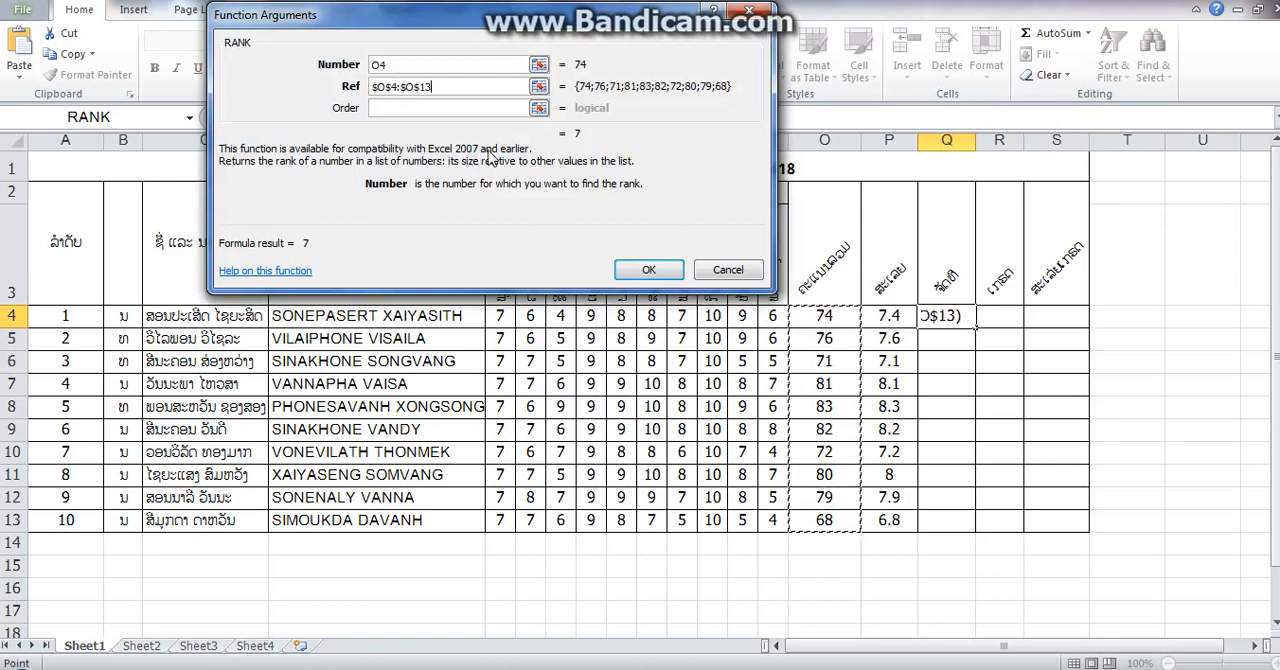
pyautogui.click(650, 269)
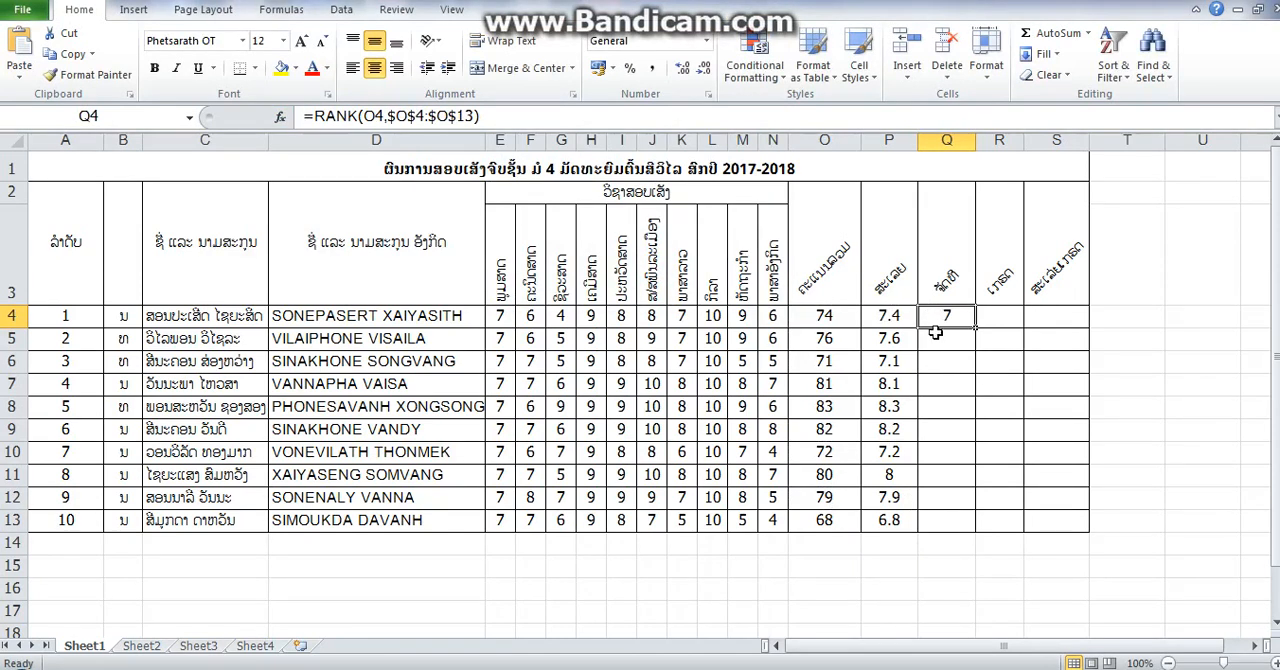
pyautogui.moveTo(973, 328); pyautogui.dragTo(980, 521)
# - Insert the IF function with empty arguments in the first student's grade cell, R4
pyautogui.click(987, 314)
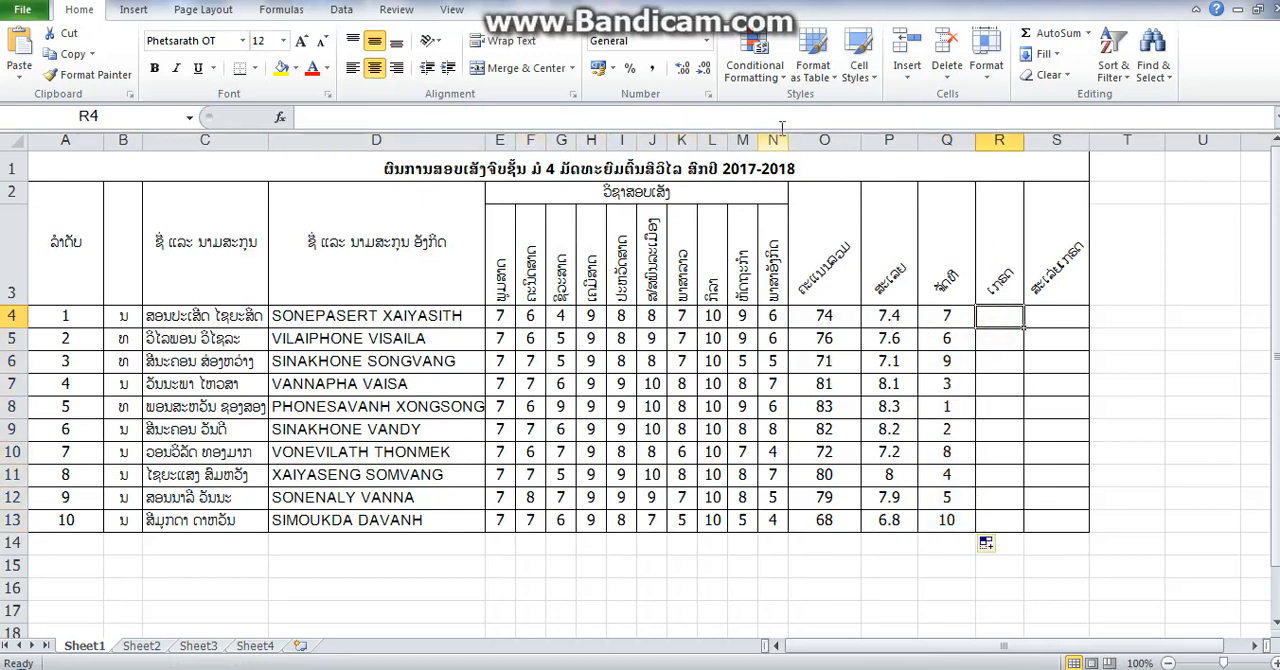
pyautogui.click(1088, 33)
pyautogui.click(1098, 164)
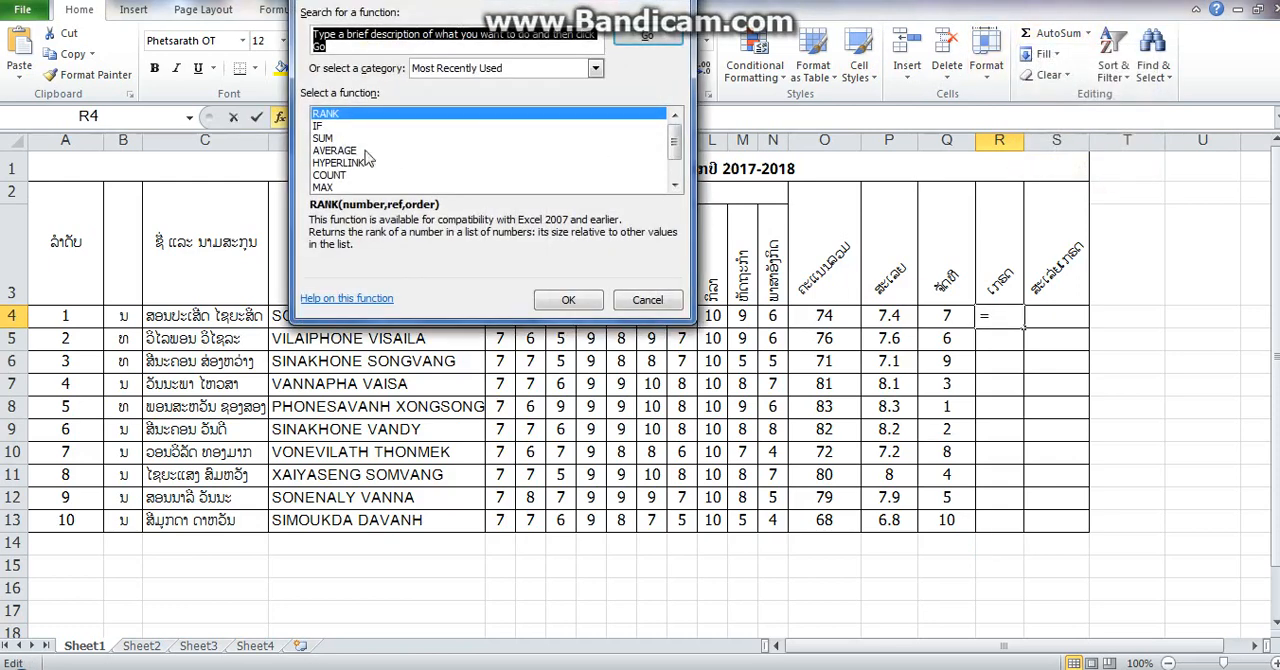
pyautogui.click(320, 128)
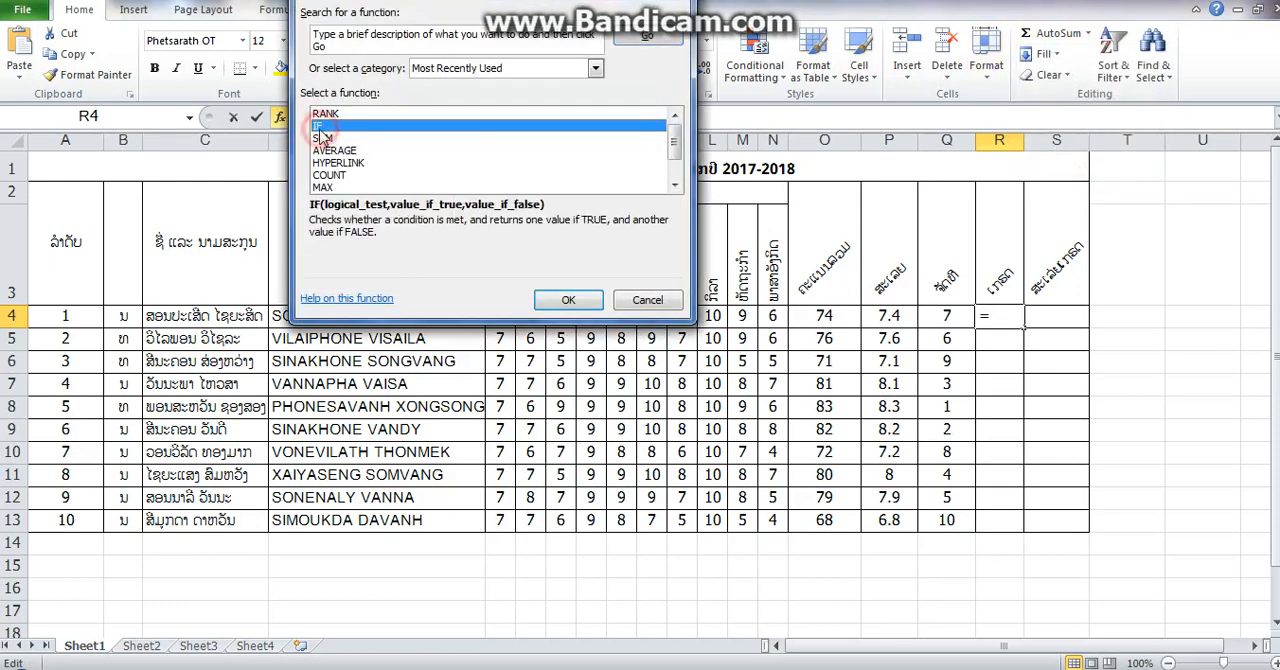
pyautogui.click(428, 45)
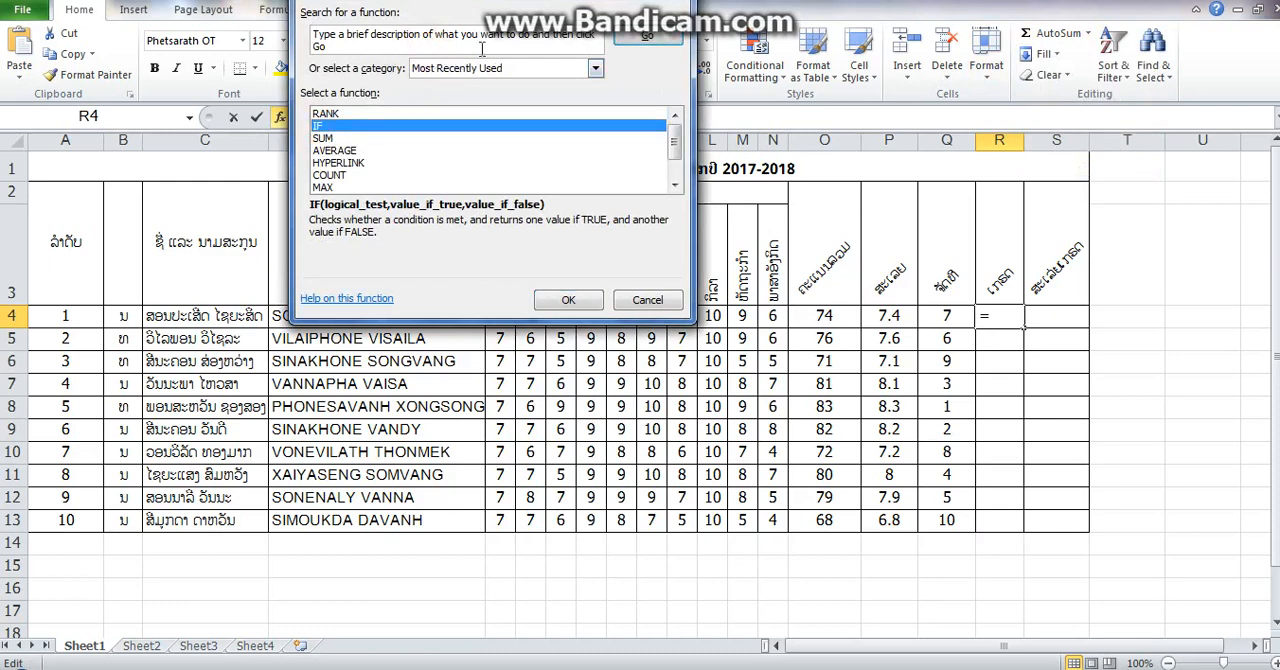
pyautogui.click(325, 127)
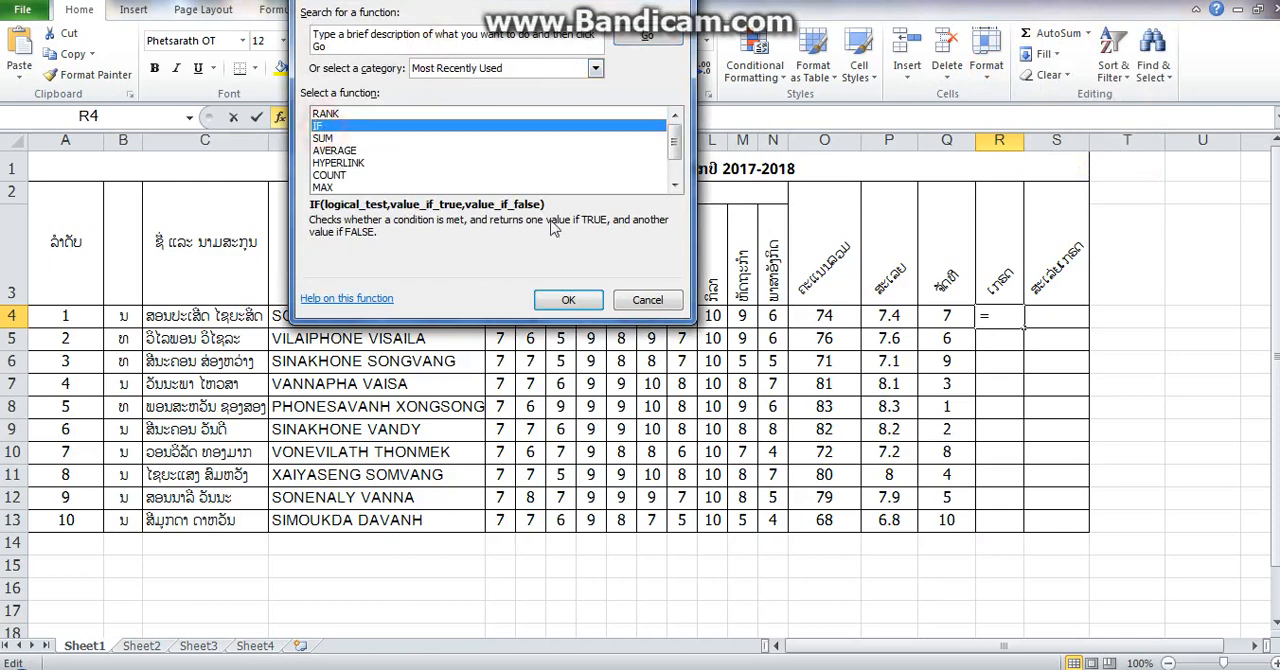
pyautogui.click(573, 300)
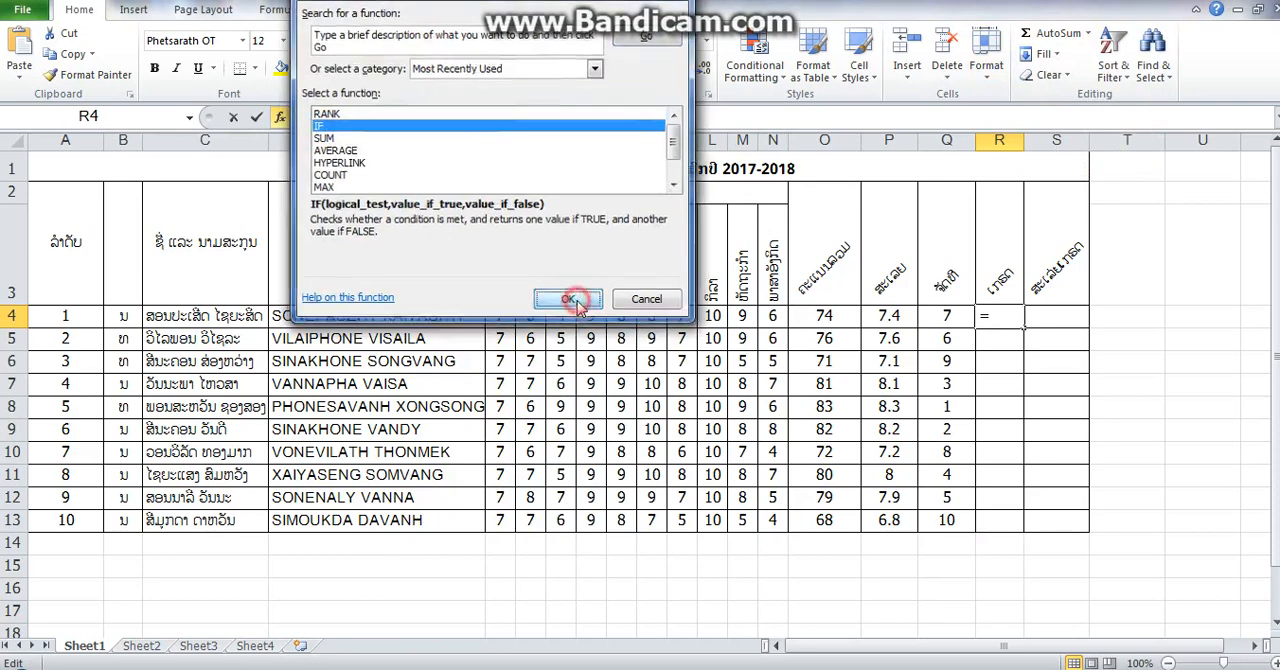
pyautogui.click(640, 263)
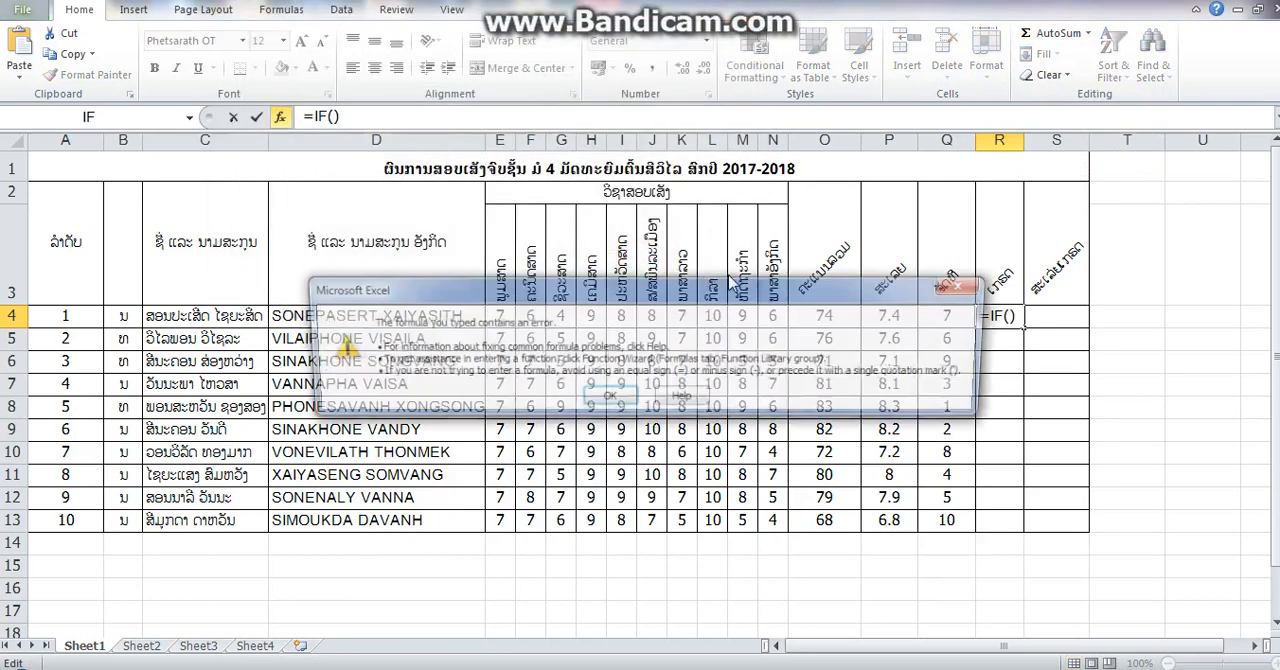
pyautogui.click(612, 398)
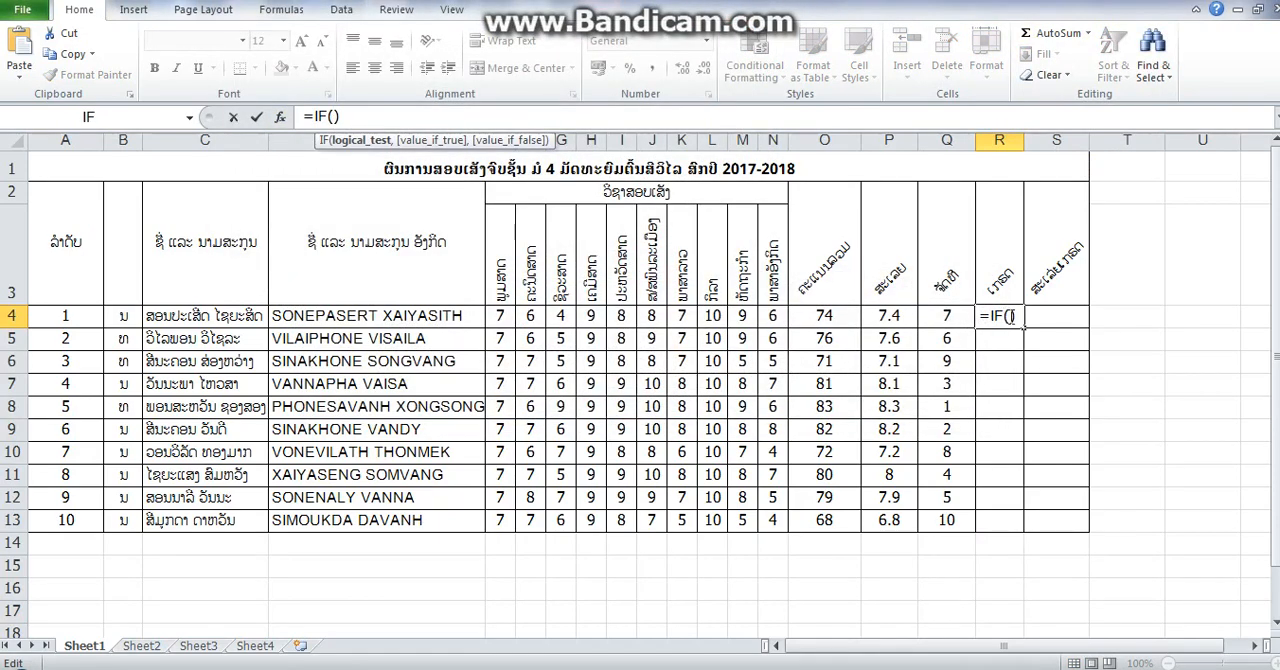
# - Remove the closing parenthesis from R4's IF formula and enter O4>=91 as its logical test
pyautogui.click(1013, 318)
pyautogui.press('BackSpace')
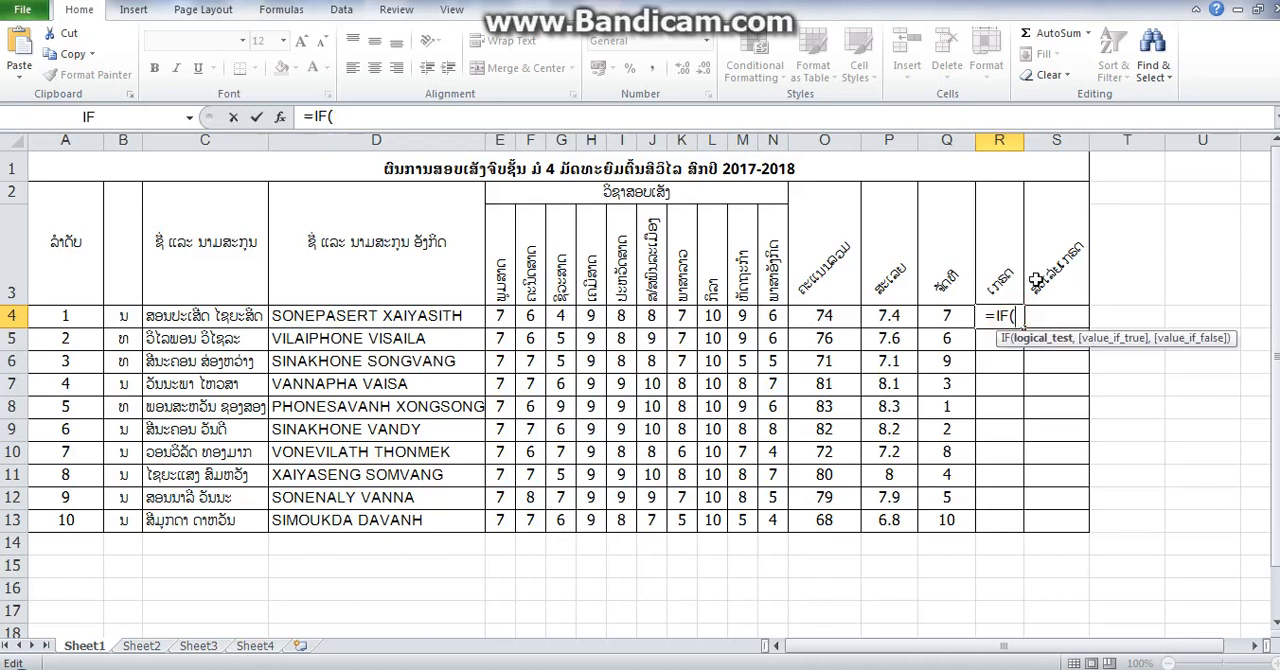
pyautogui.click(830, 318)
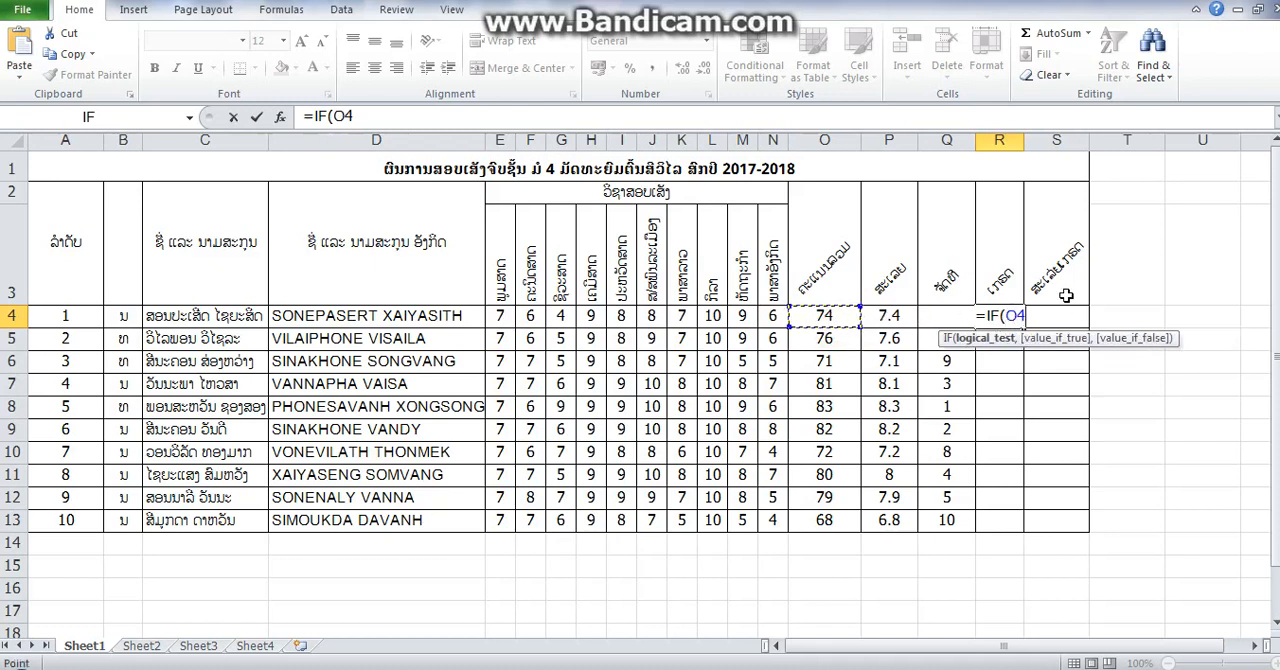
pyautogui.click(366, 114)
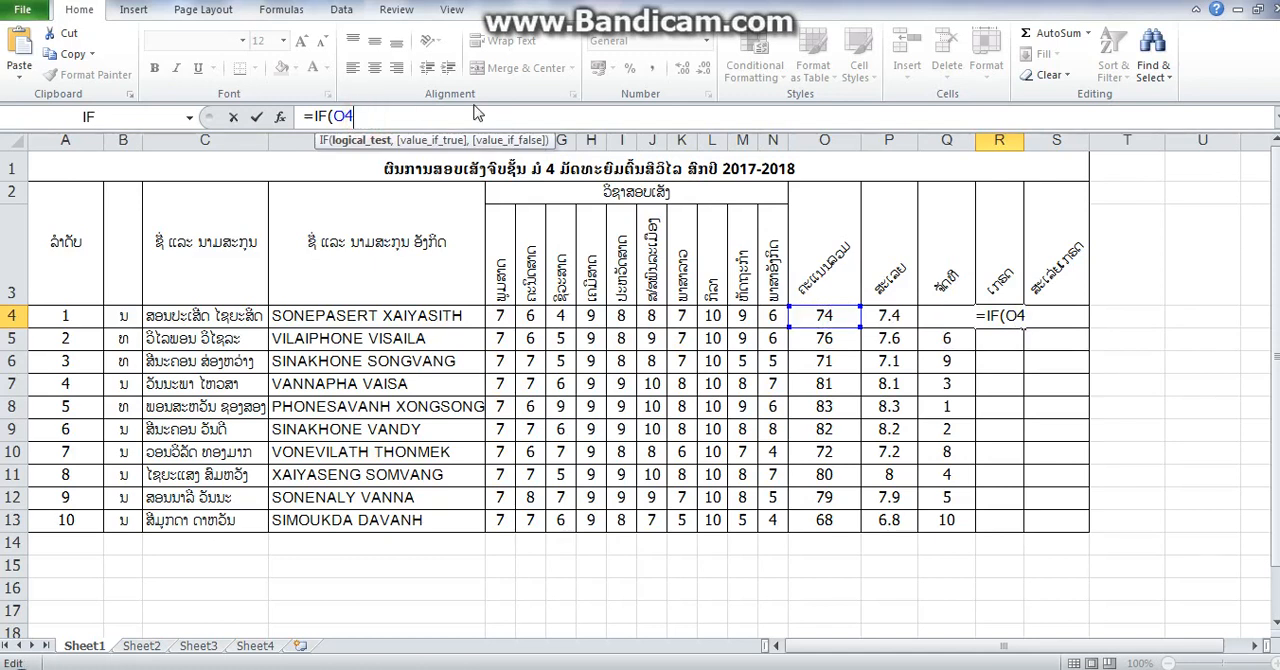
pyautogui.write('>=9')
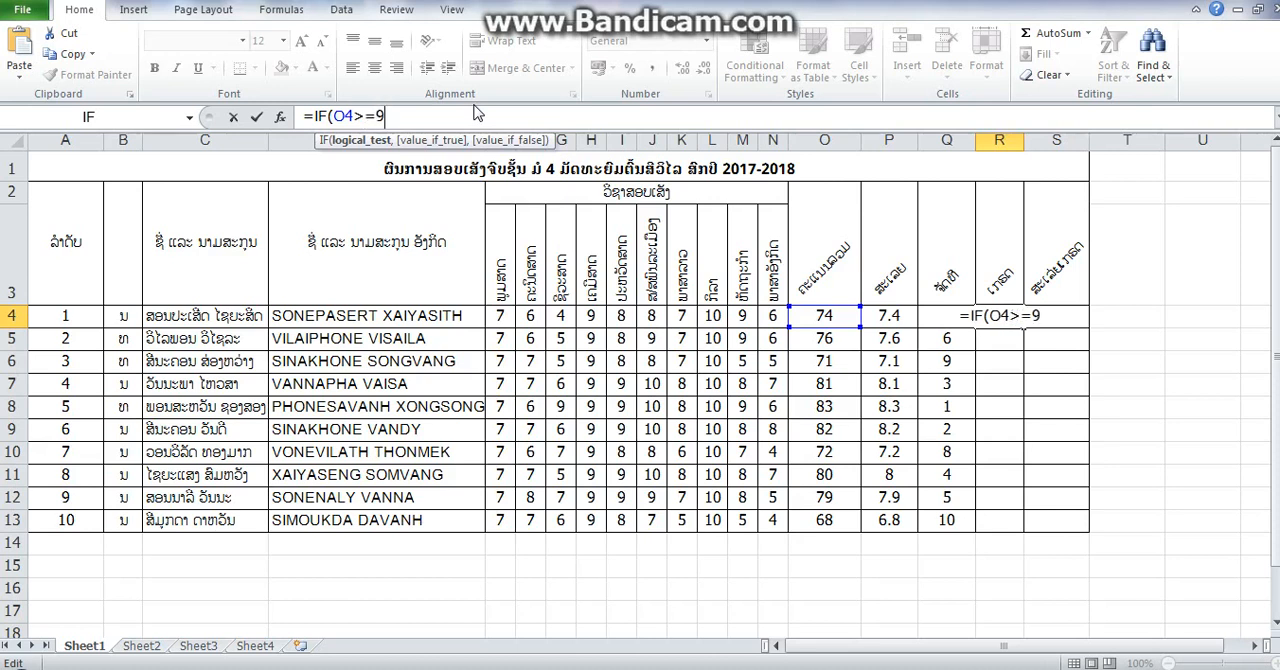
pyautogui.write('1')
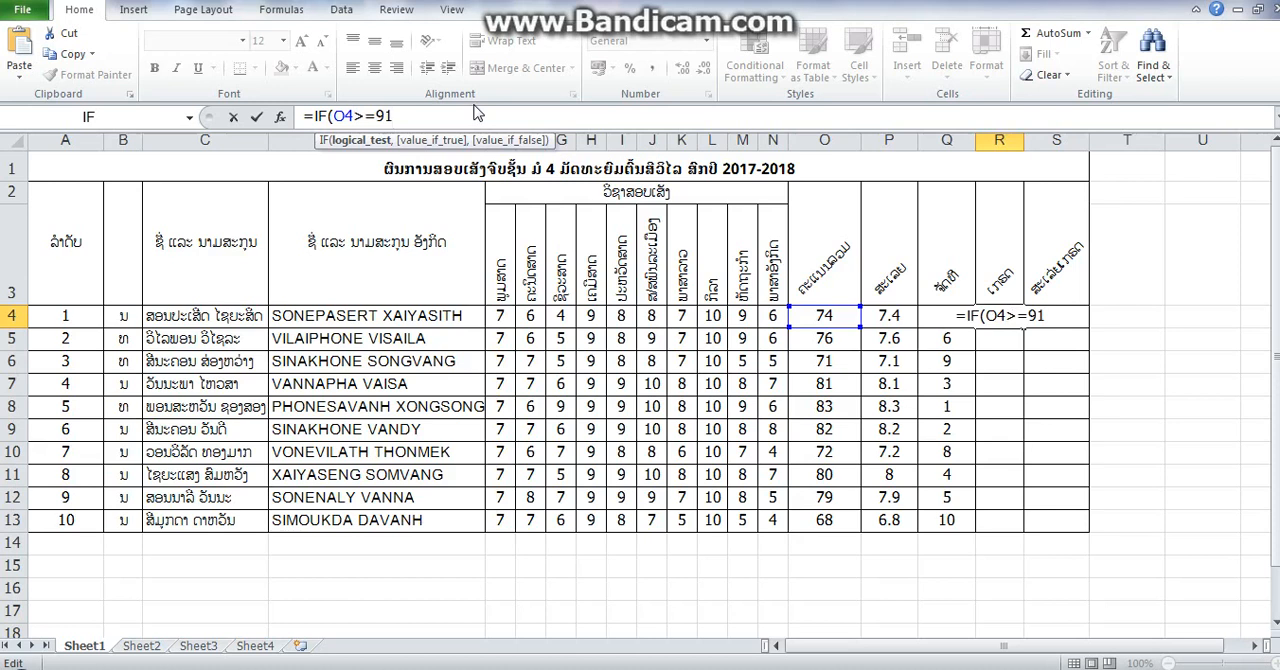
pyautogui.write(',')
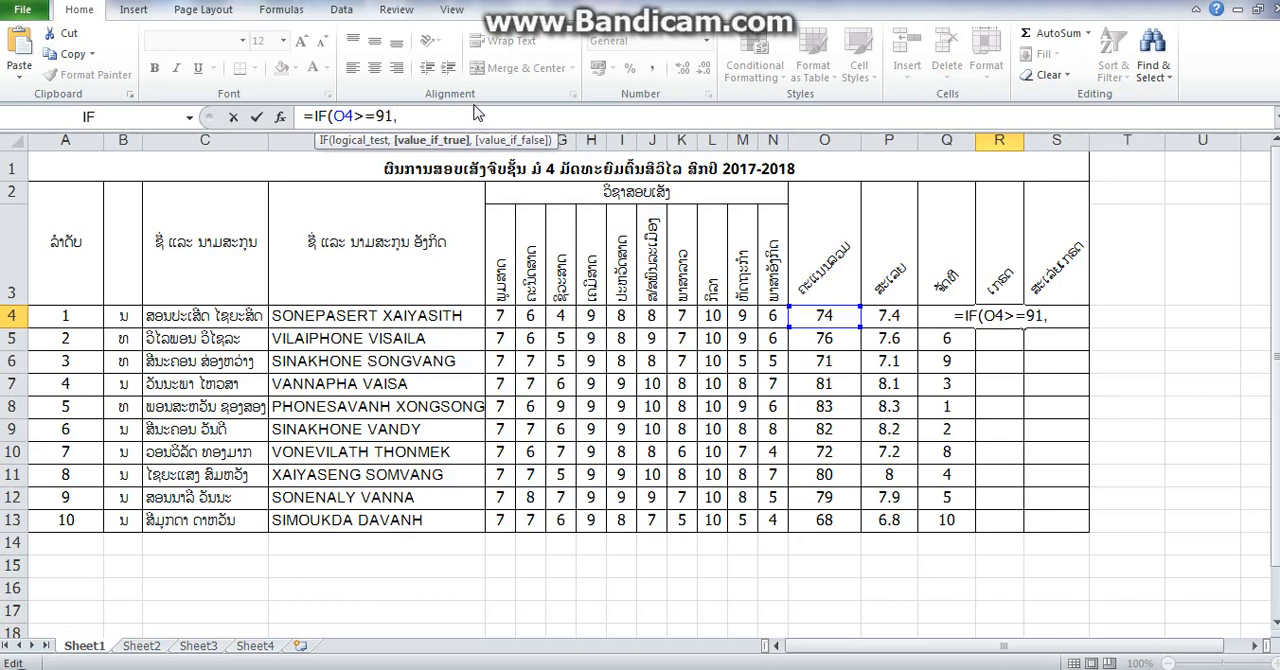
pyautogui.write('"A')
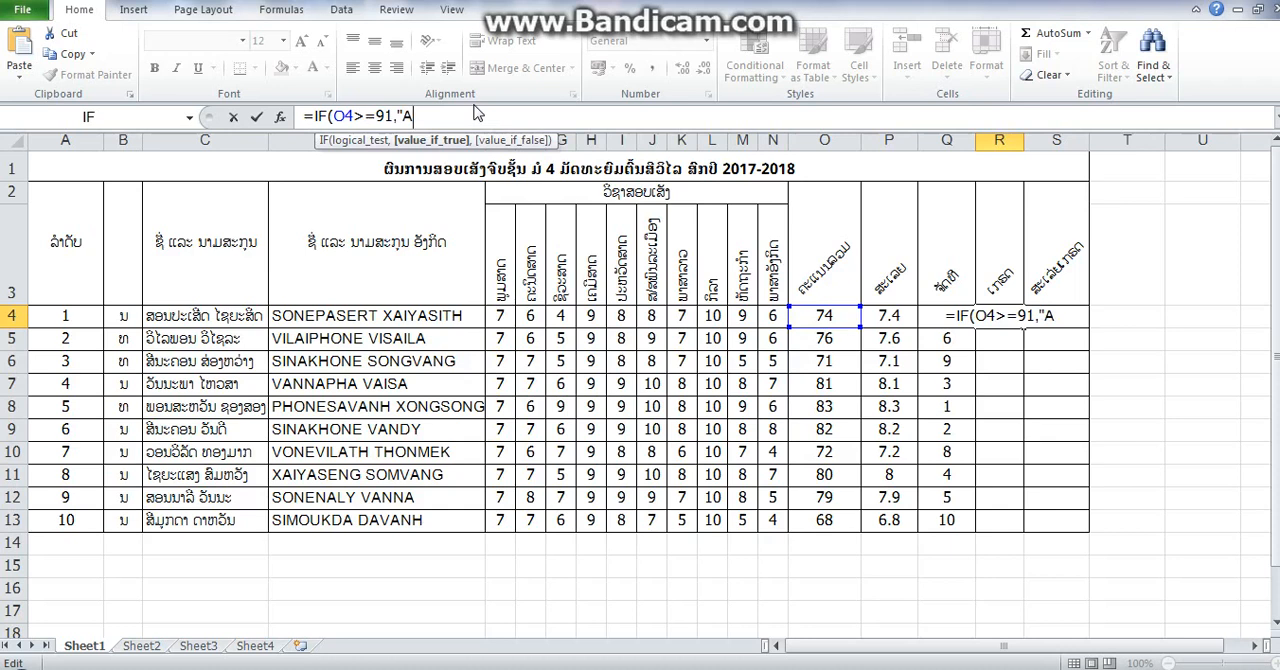
pyautogui.write('"')
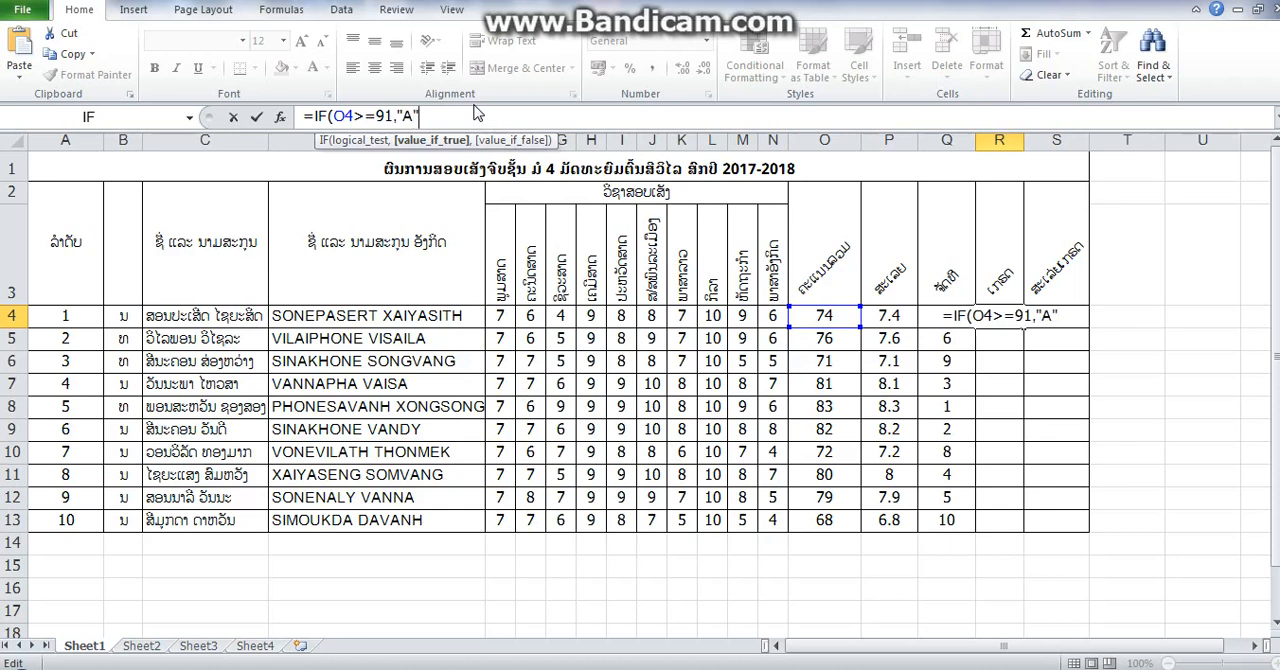
pyautogui.write(',')
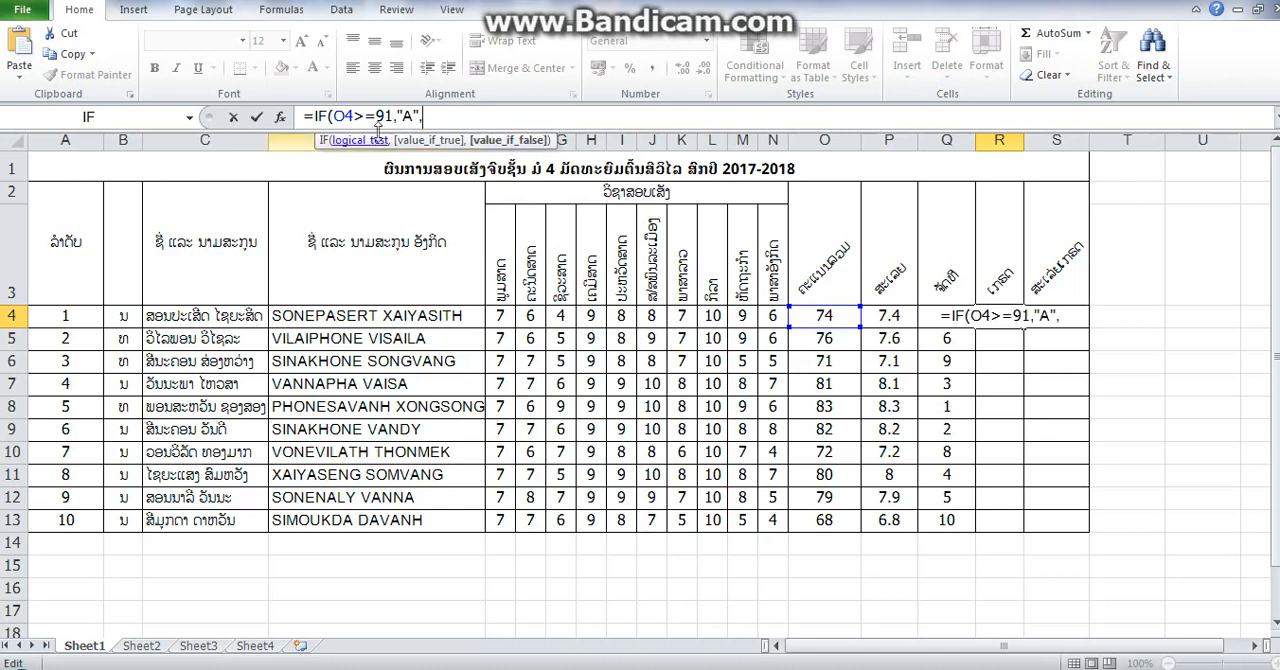
# - Copy the IF(O4>=91,"A", segment and append it three times to the end of the R4 formula
pyautogui.moveTo(423, 117); pyautogui.dragTo(322, 117)
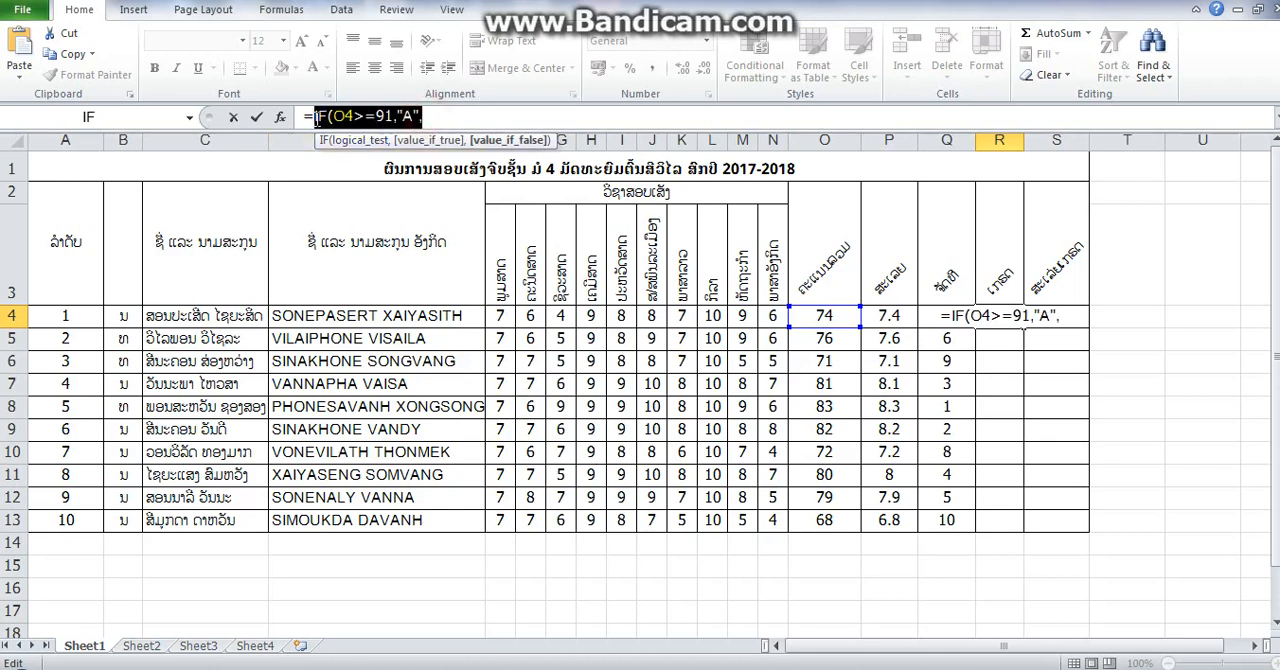
pyautogui.rightClick(330, 118)
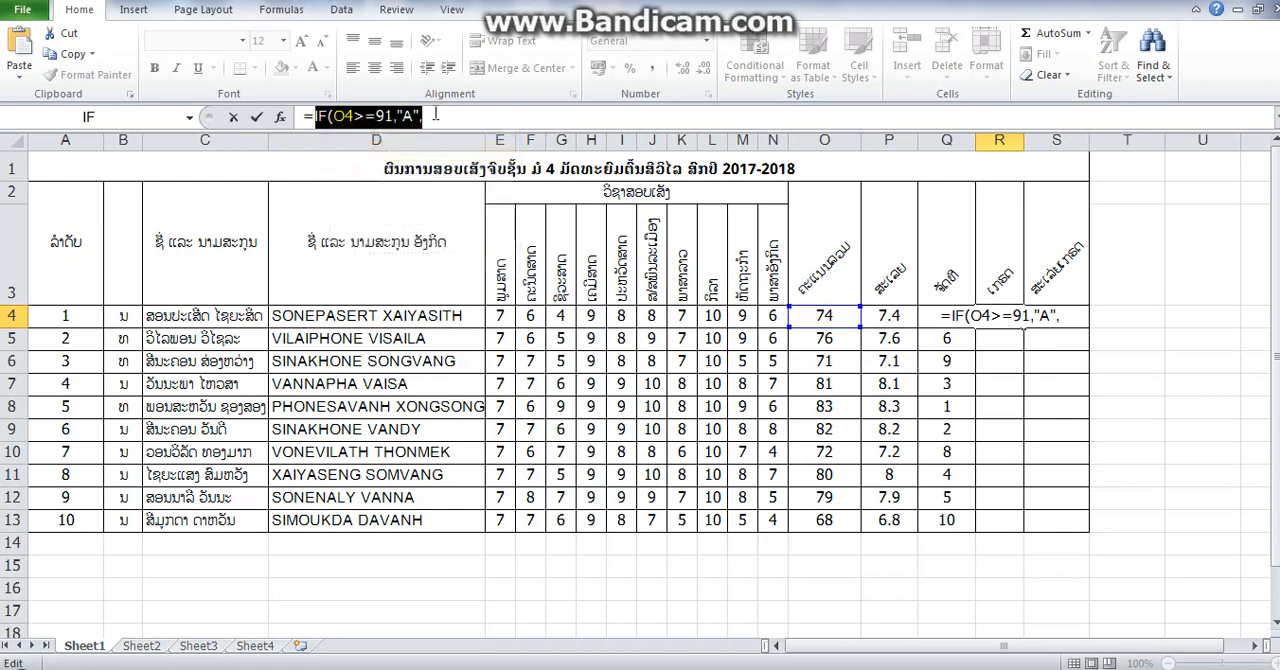
pyautogui.click(436, 114)
pyautogui.hotkey('ctrl', 'v')
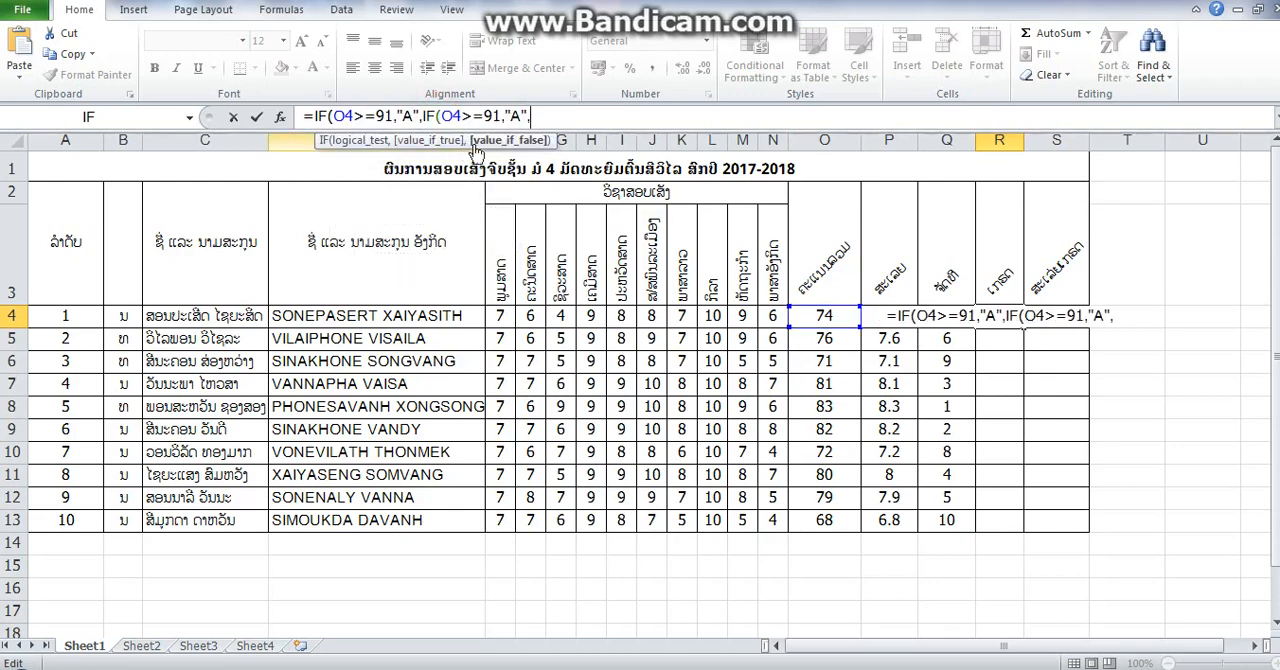
pyautogui.hotkey('ctrl', 'v')
pyautogui.hotkey('ctrl', 'v')
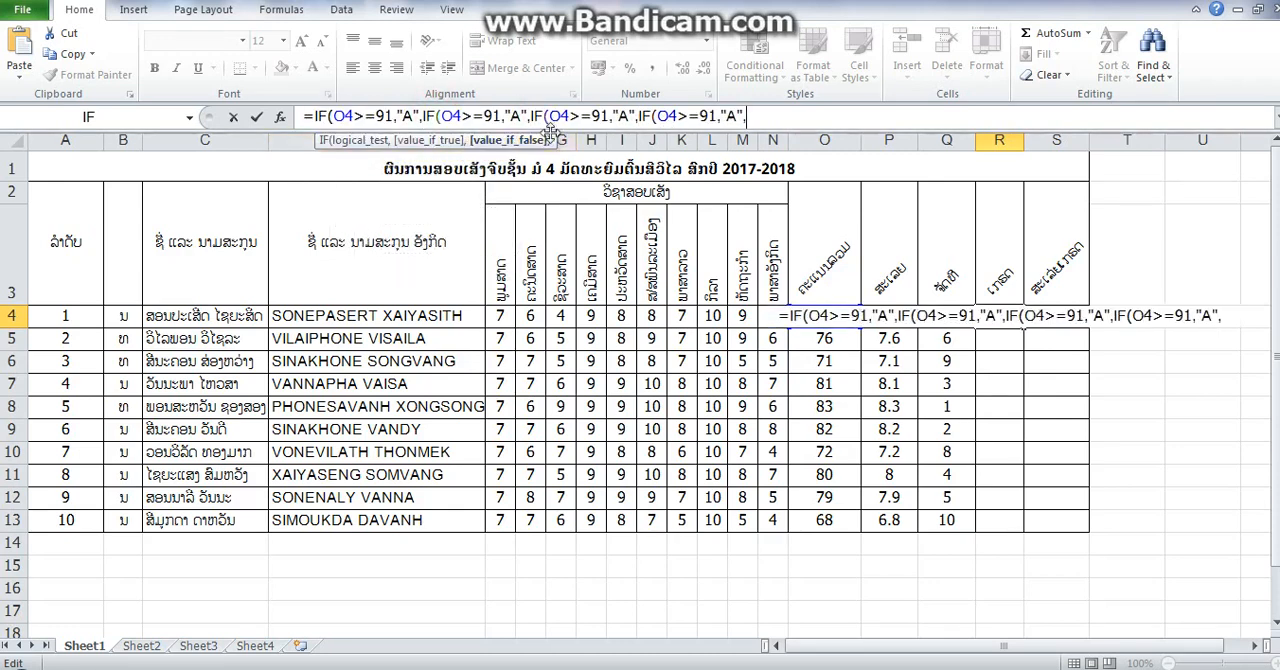
# - Change the second IF condition to O4>=82 and its returned grade to "B+"
pyautogui.click(497, 116)
pyautogui.press('BackSpace')
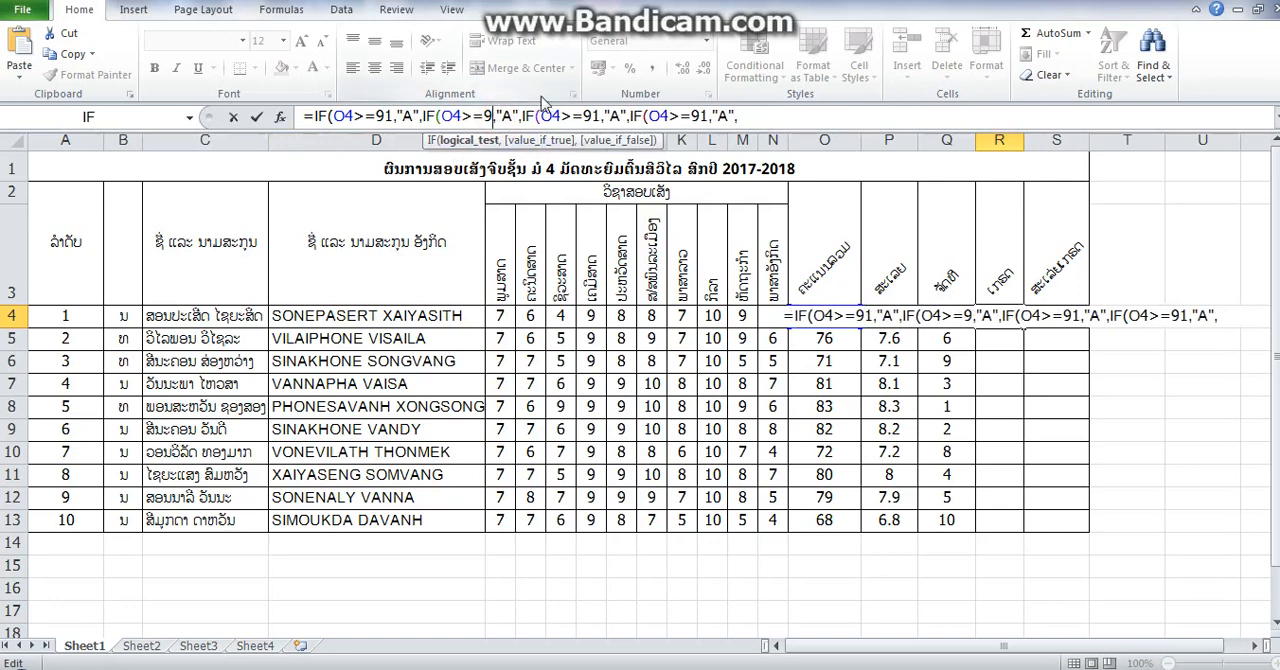
pyautogui.press('BackSpace')
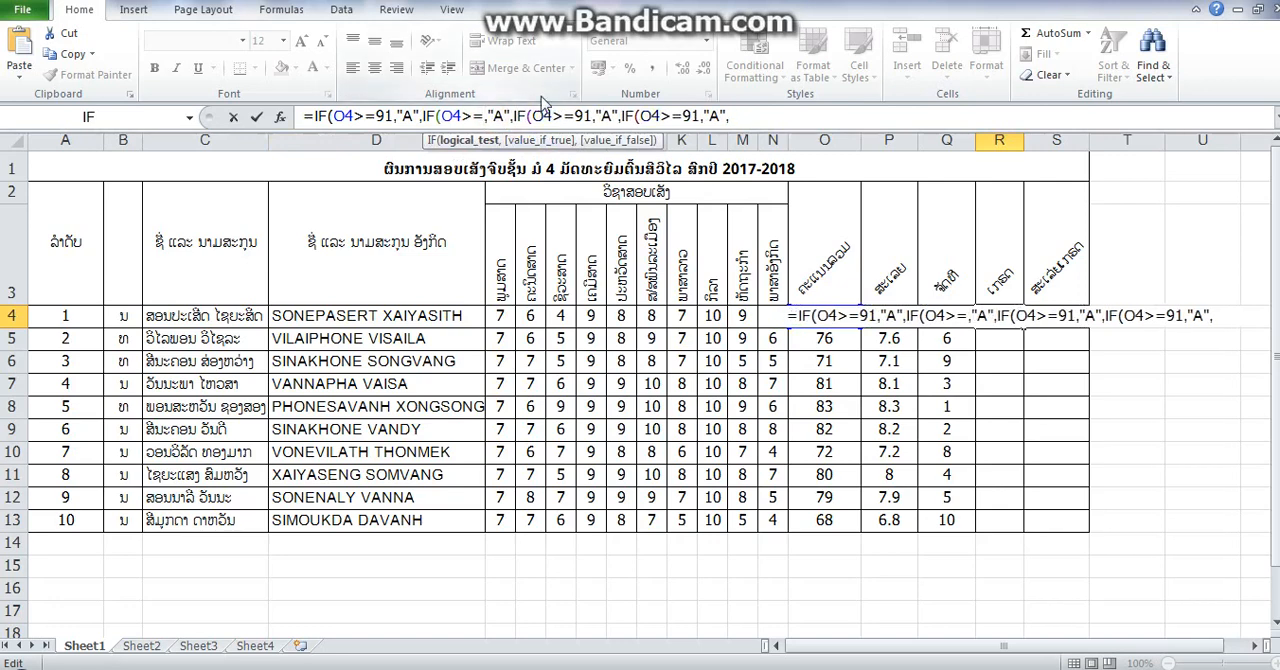
pyautogui.write('8')
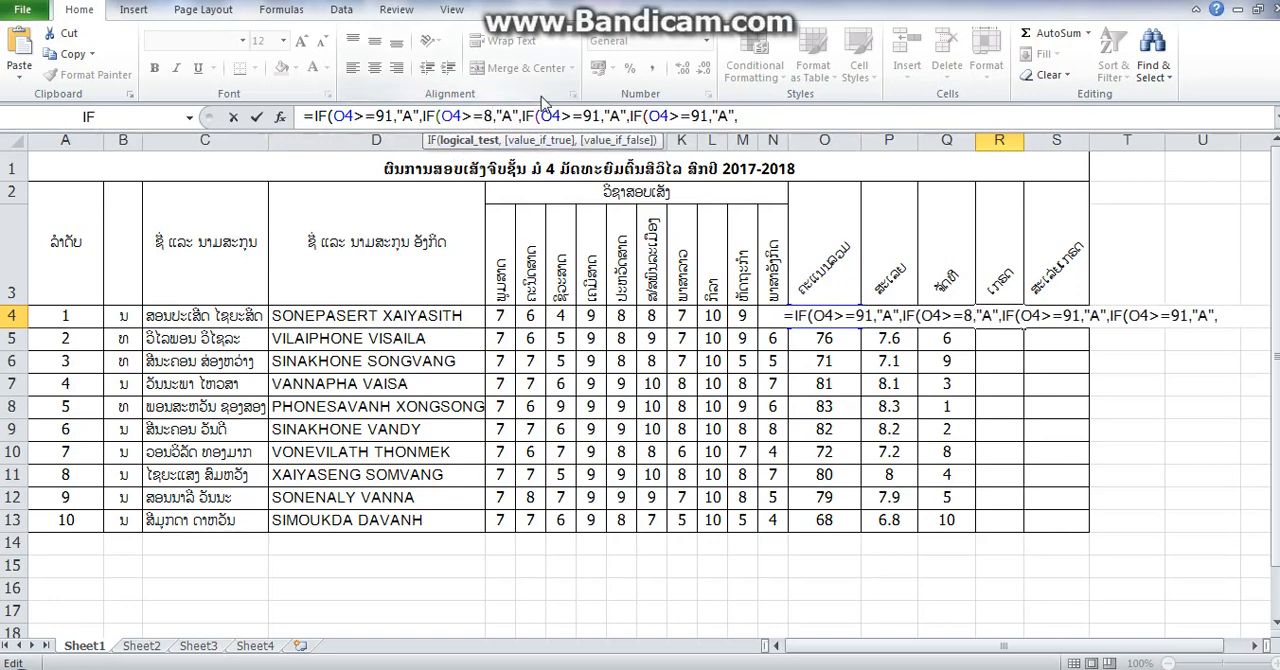
pyautogui.write('2')
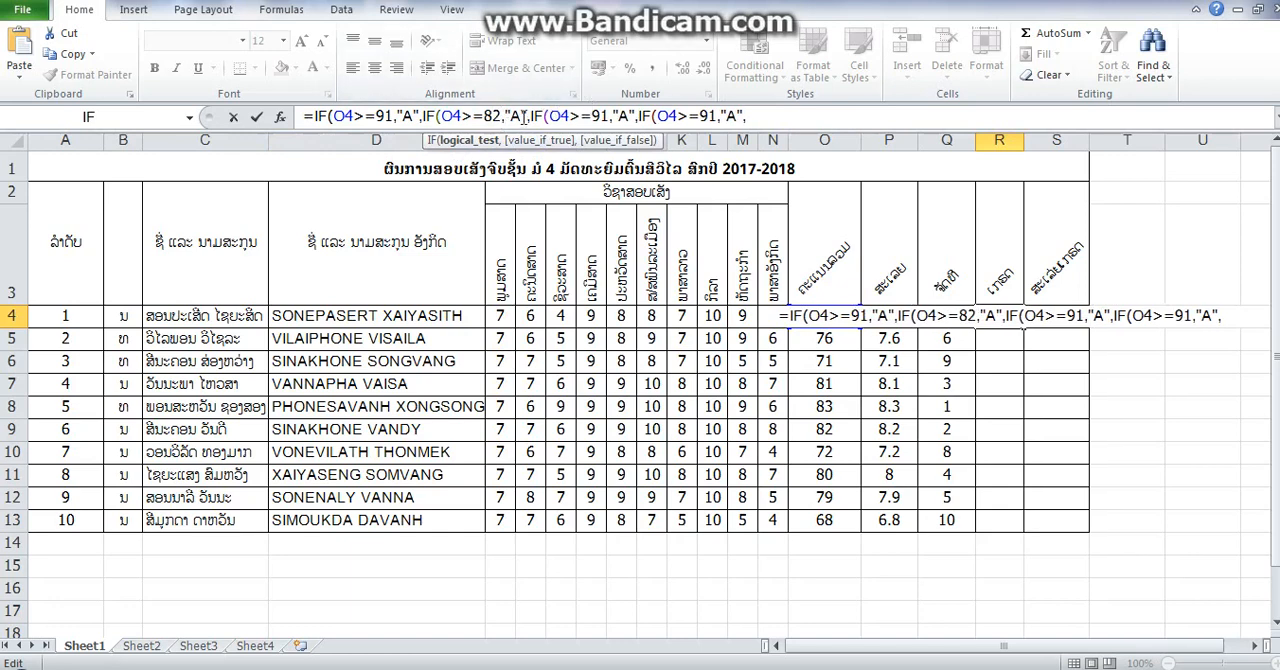
pyautogui.click(521, 116)
pyautogui.press('BackSpace')
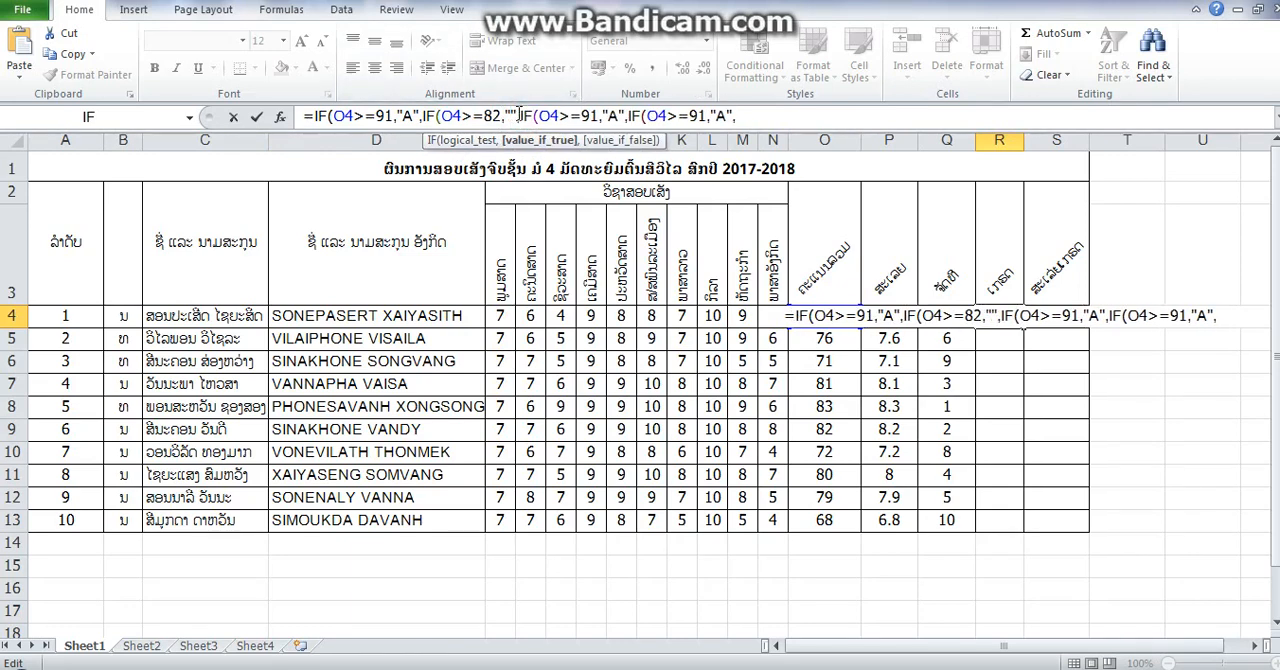
pyautogui.write('B')
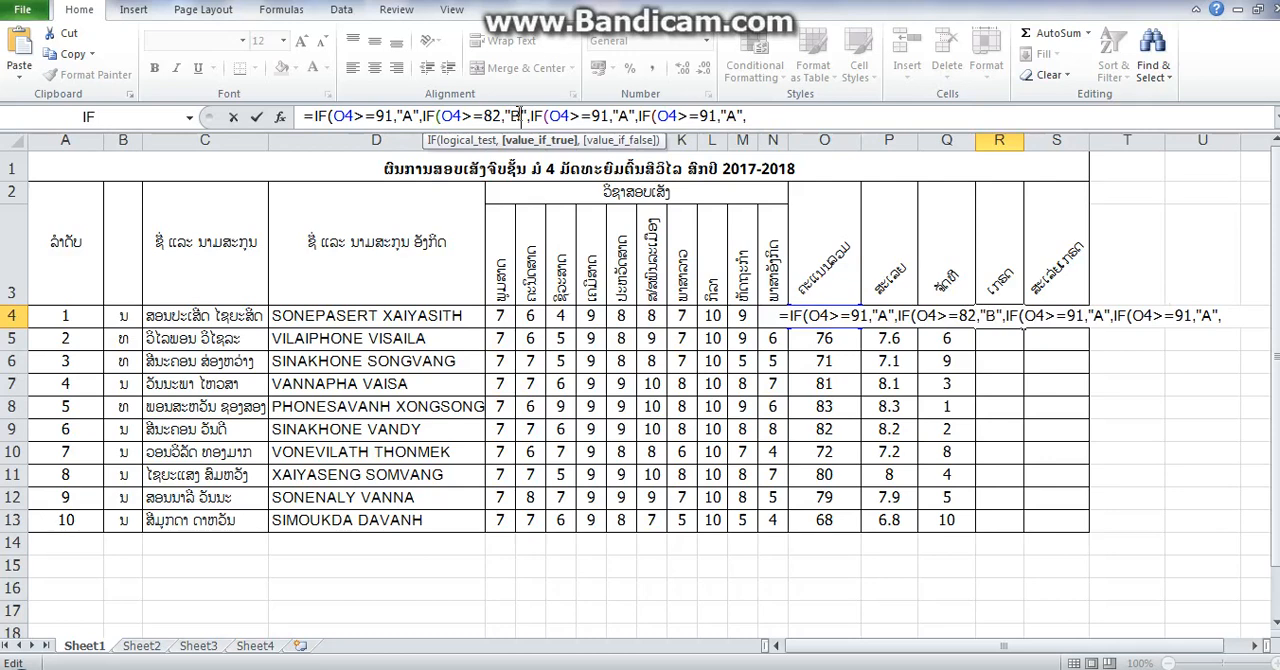
pyautogui.write('+')
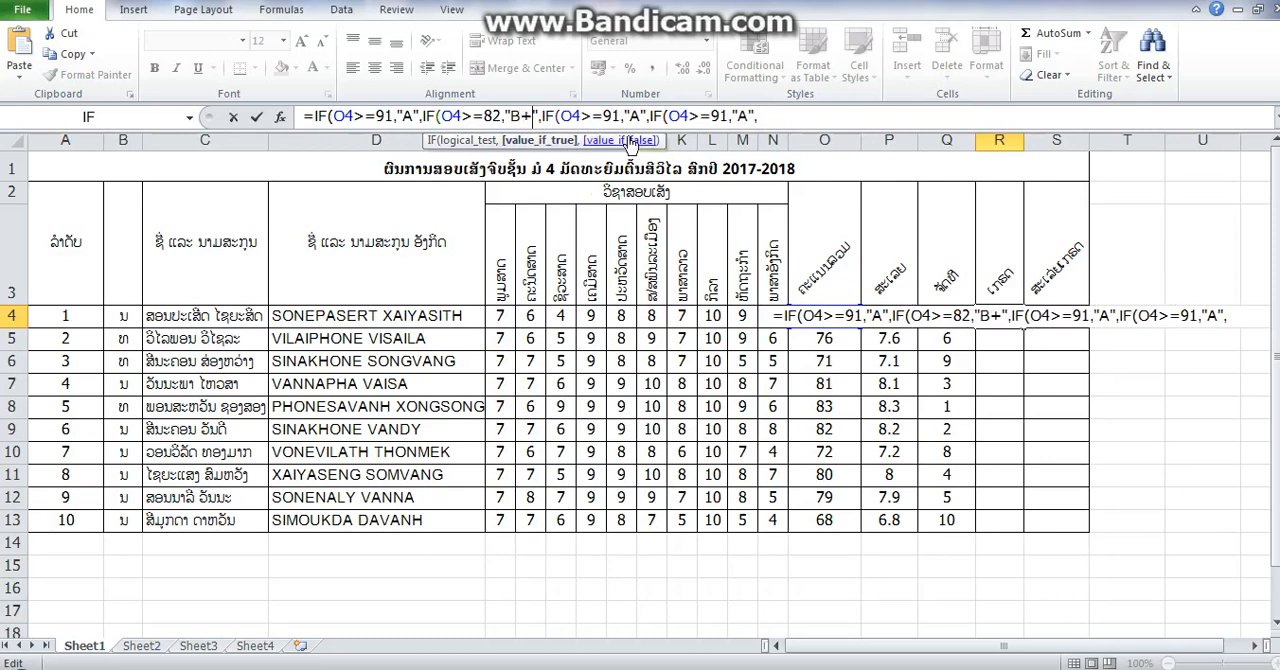
# - Change the third IF condition to O4>=76 and its returned grade to "B"
pyautogui.click(620, 116)
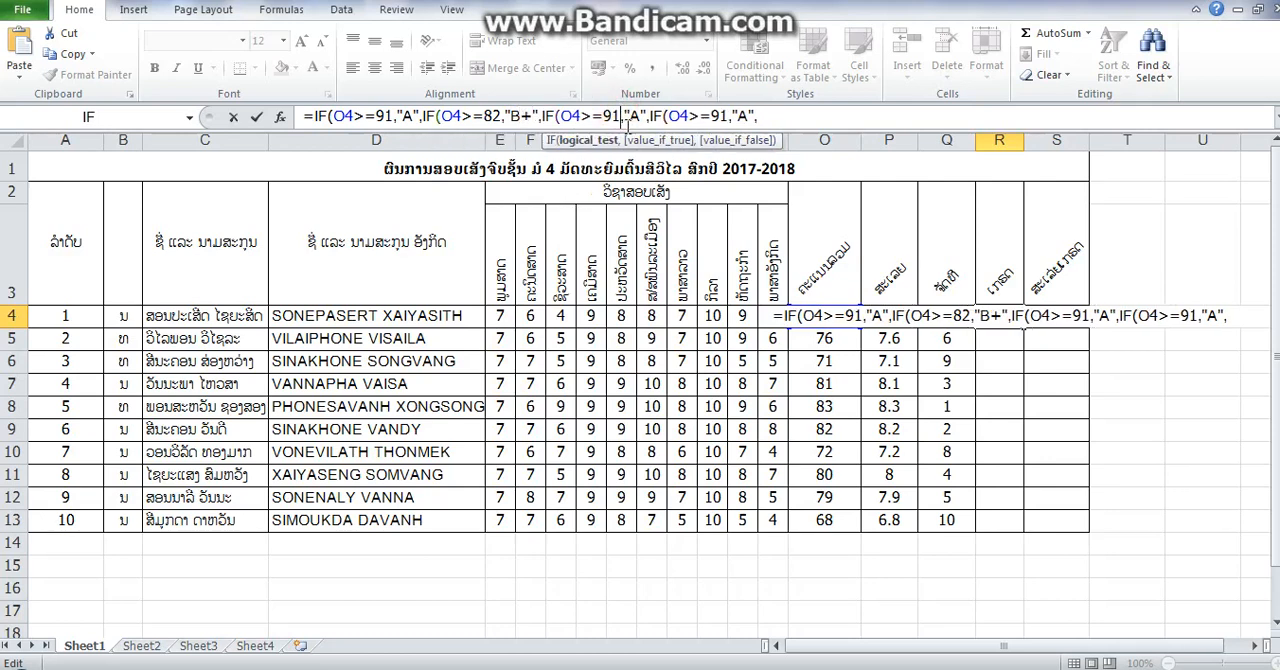
pyautogui.press('BackSpace')
pyautogui.press('BackSpace')
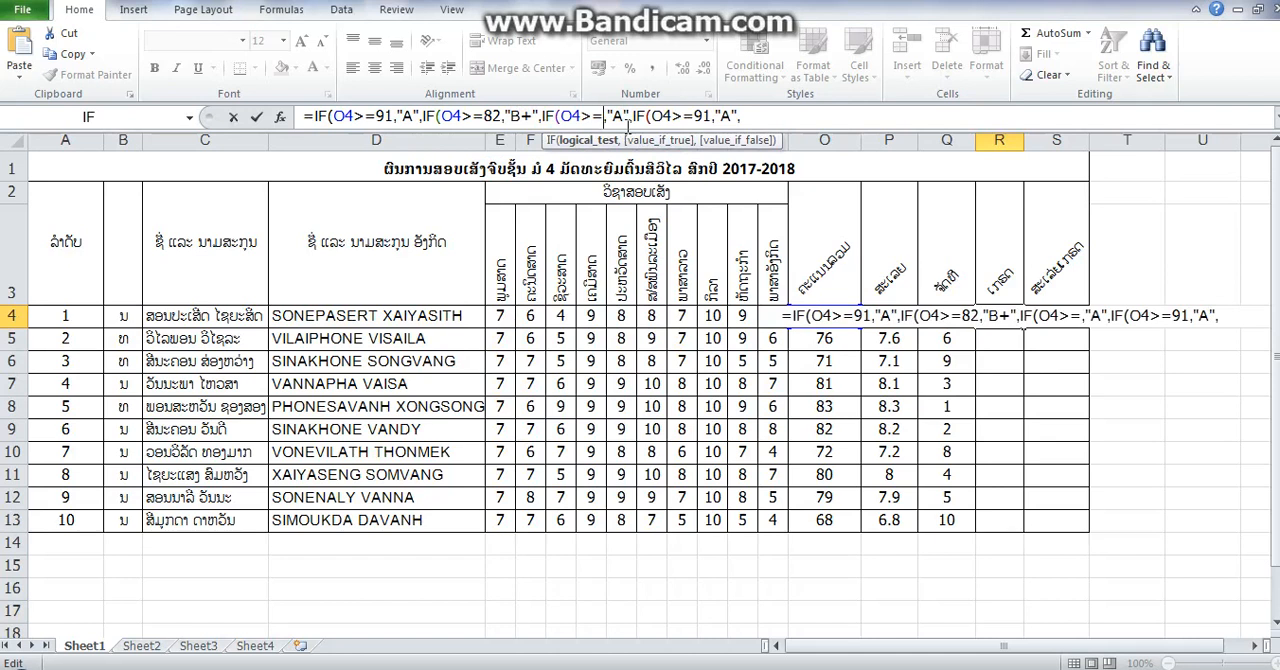
pyautogui.write('7')
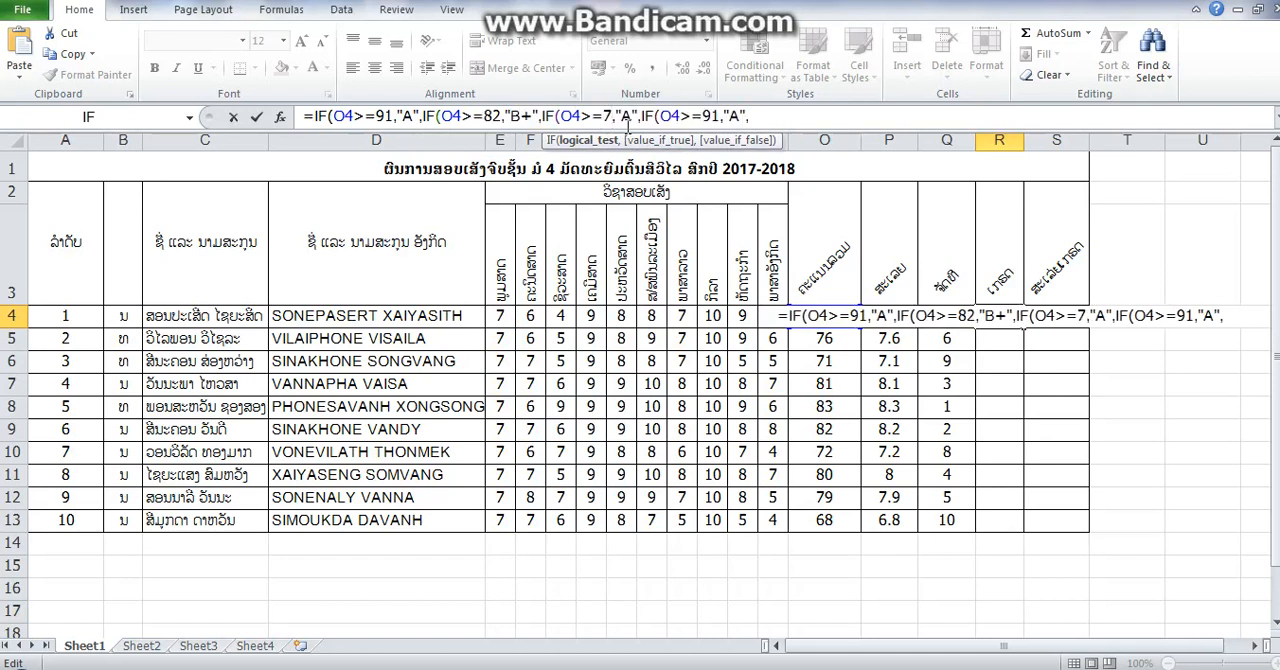
pyautogui.write('6')
pyautogui.doubleClick(634, 117)
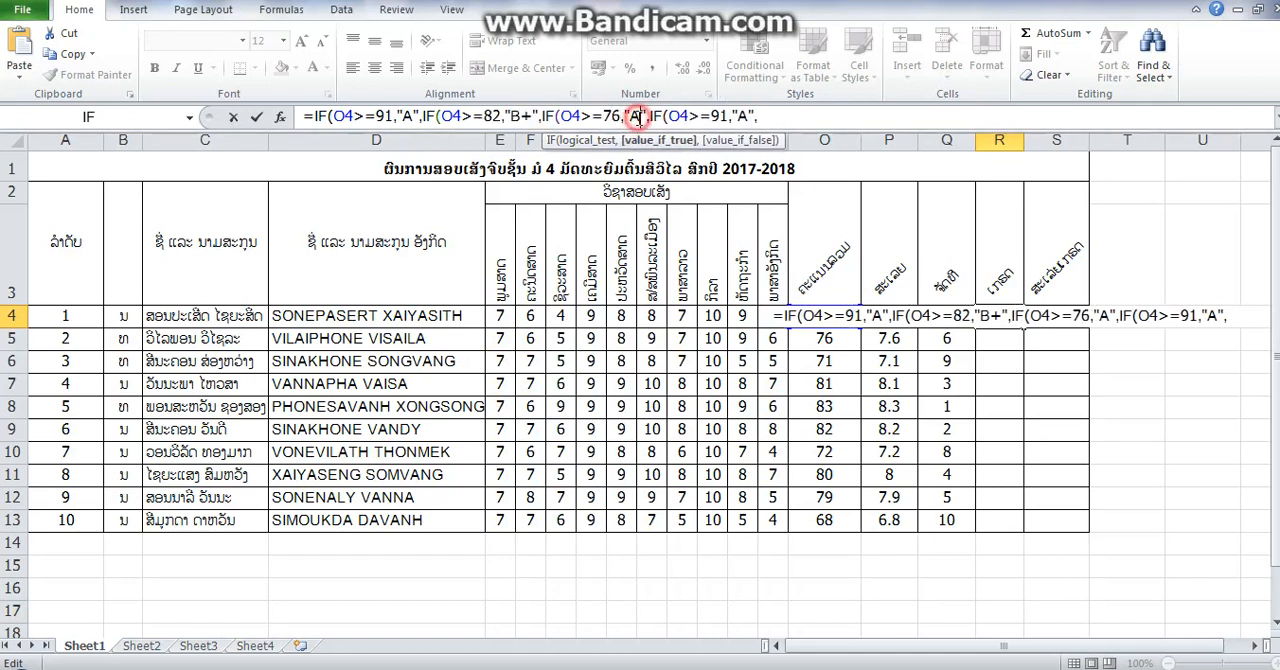
pyautogui.press('BackSpace')
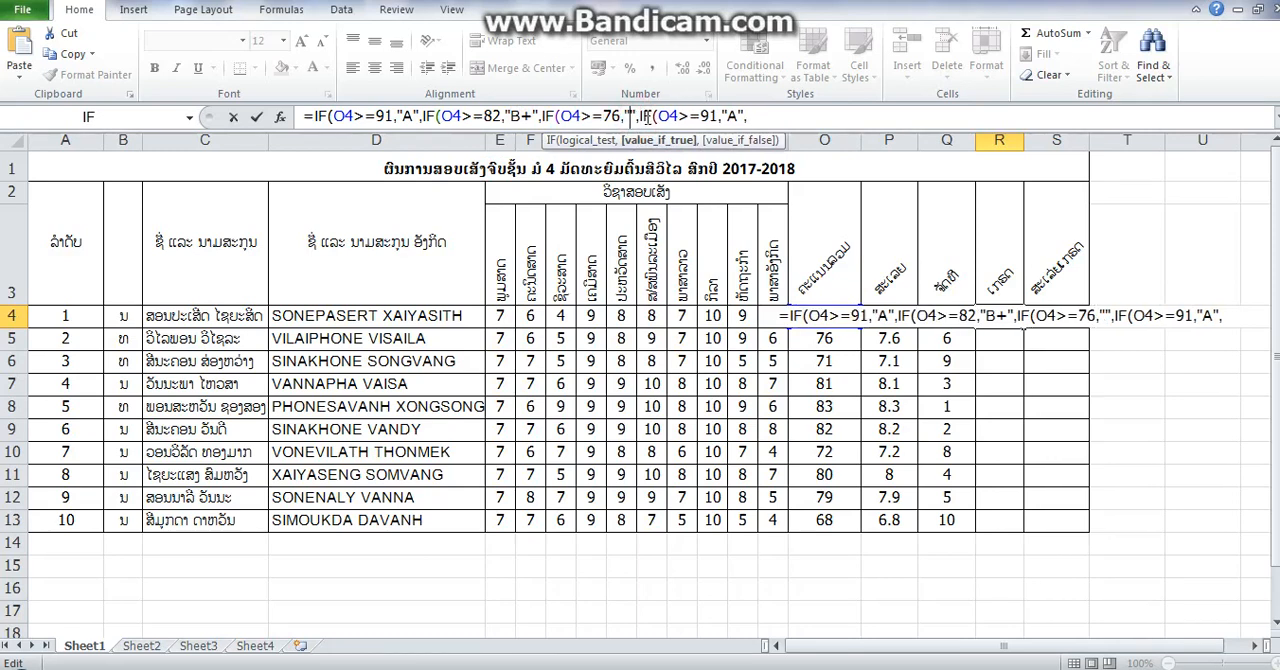
pyautogui.write('B')
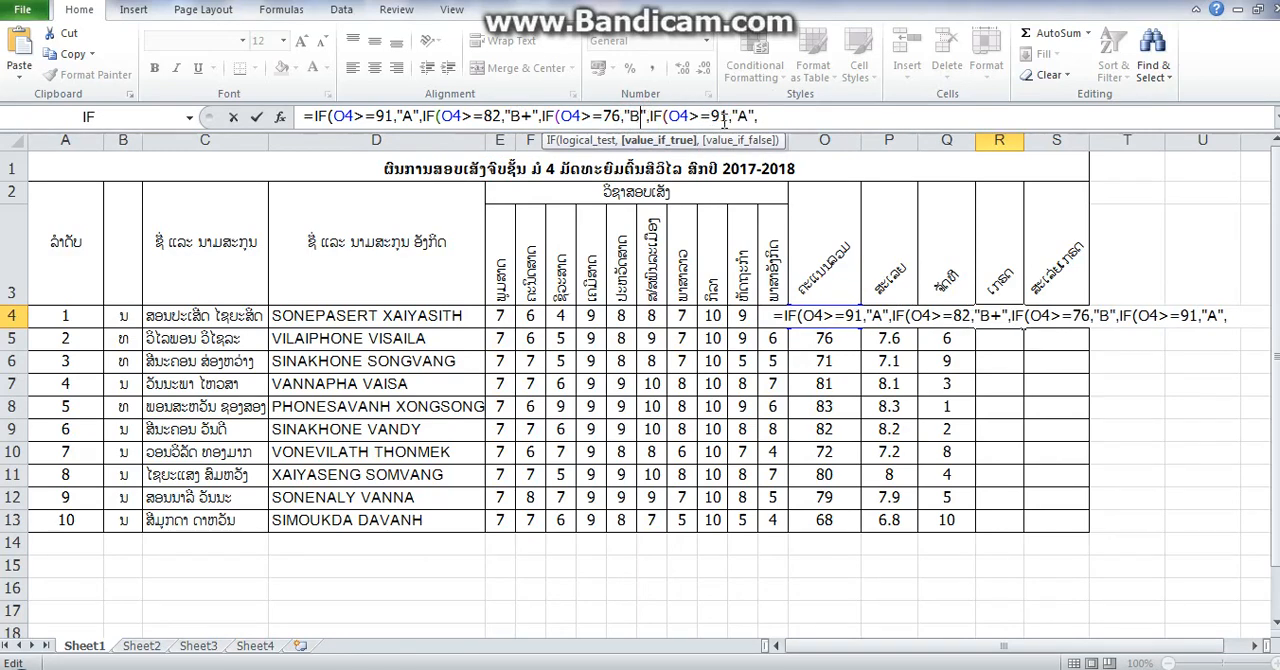
# - Change the fourth IF condition to O4>=69 and its returned grade to "C+", keeping a trailing comma
pyautogui.click(728, 117)
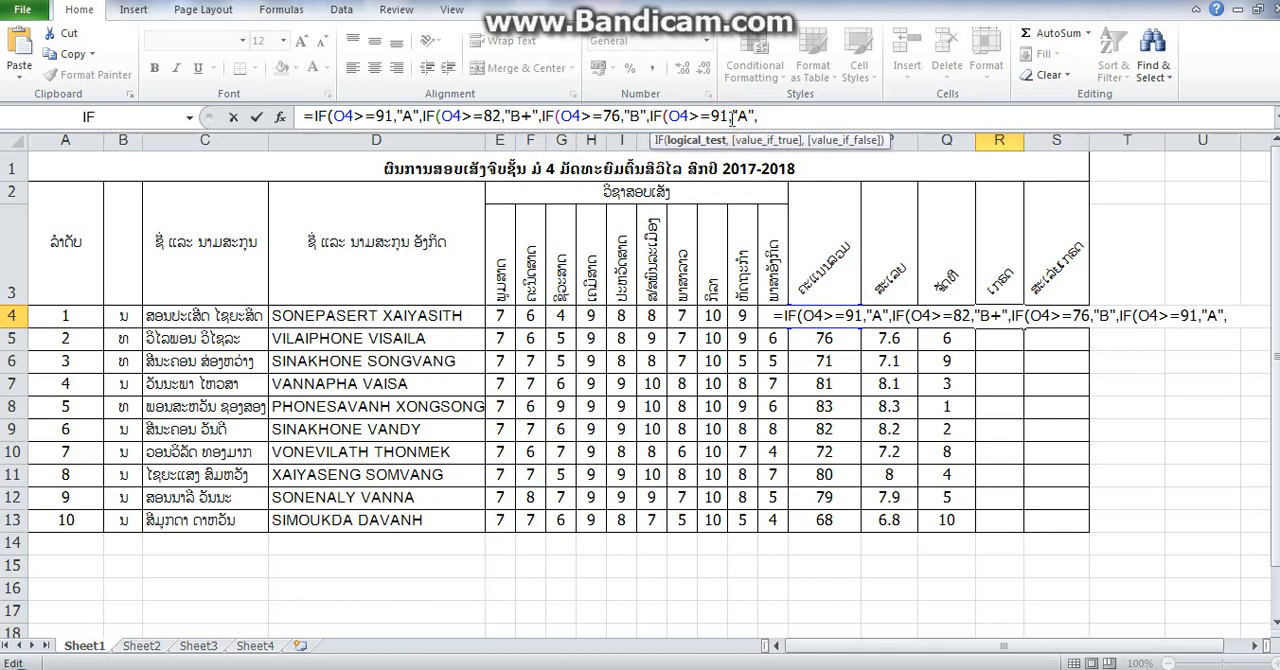
pyautogui.press('BackSpace')
pyautogui.press('BackSpace')
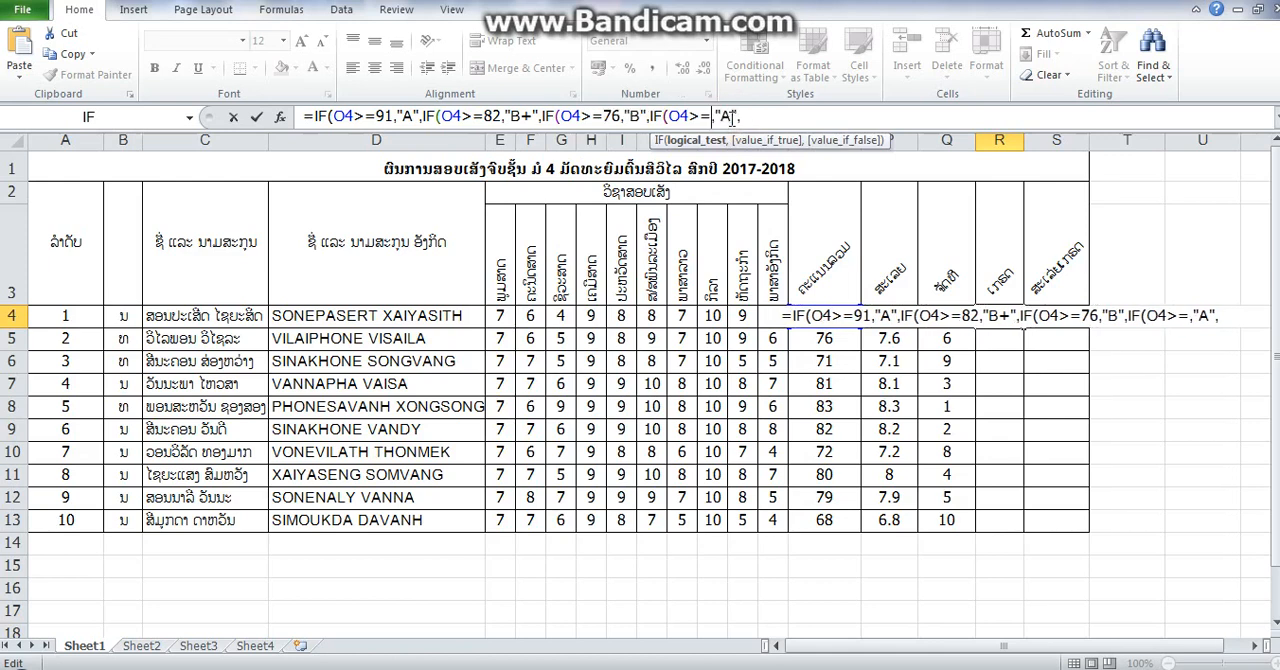
pyautogui.write('69')
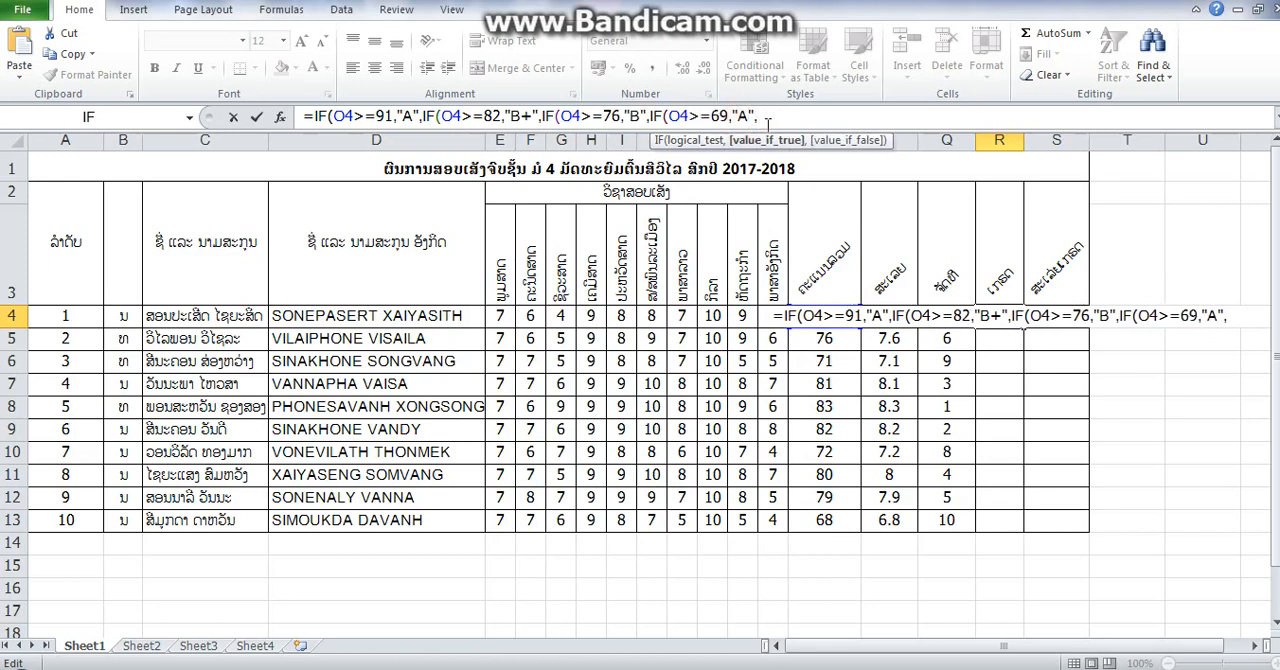
pyautogui.press('BackSpace')
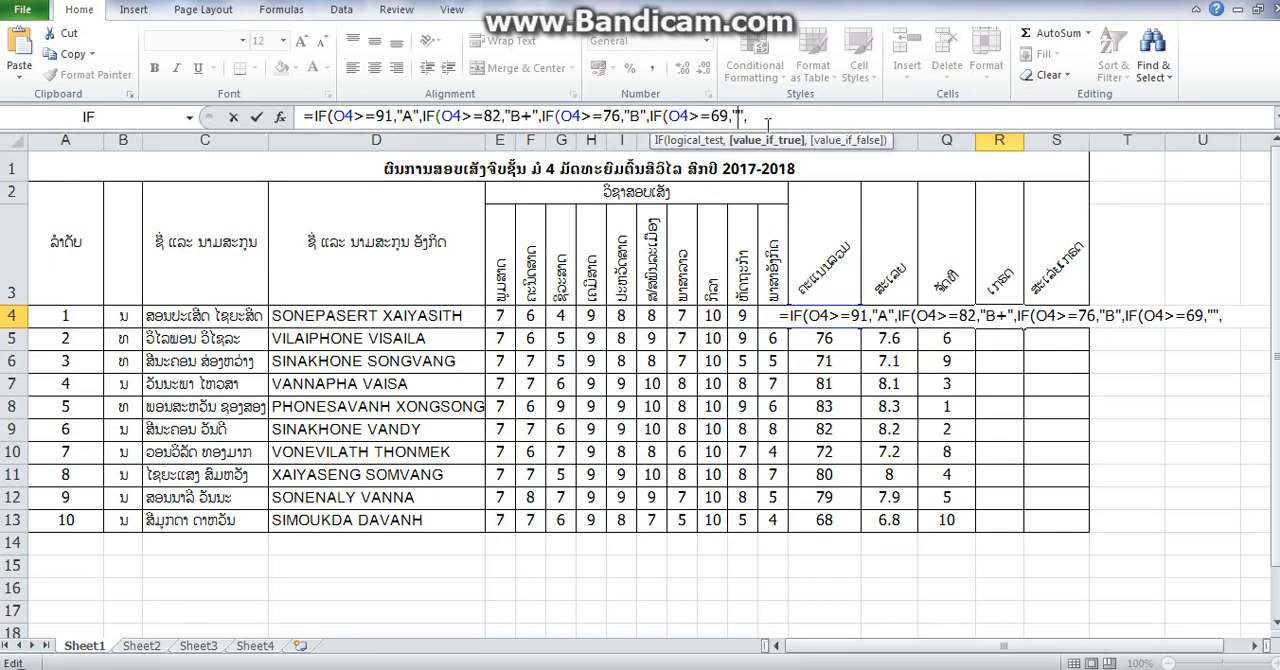
pyautogui.write('C+"')
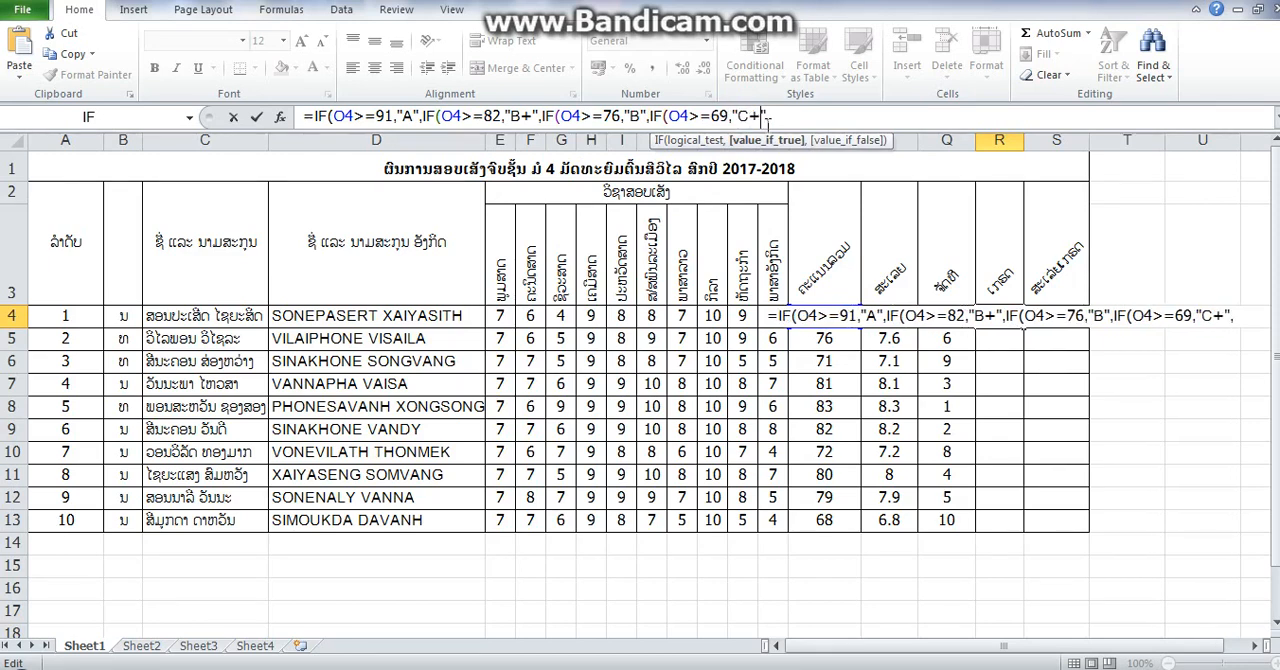
pyautogui.write(',')
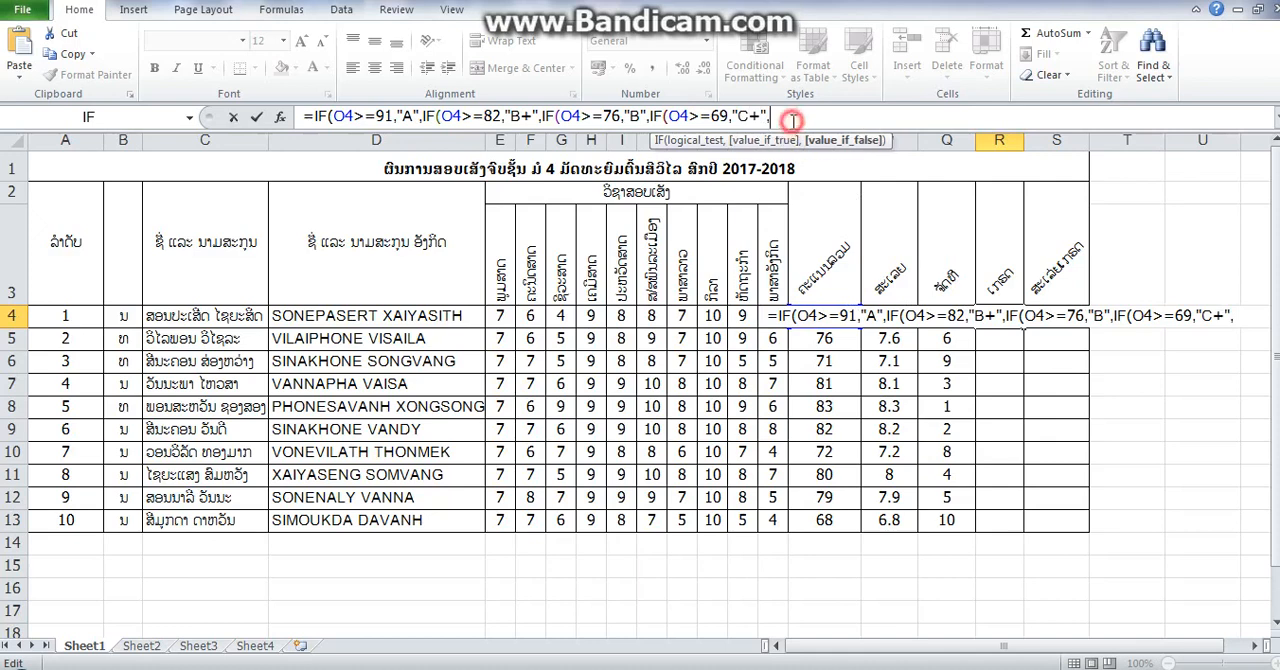
# - Append a fifth IF segment to the R4 formula with the condition O4>=61 and the returned grade "C"
pyautogui.write('IF(O4>=91,"A",')
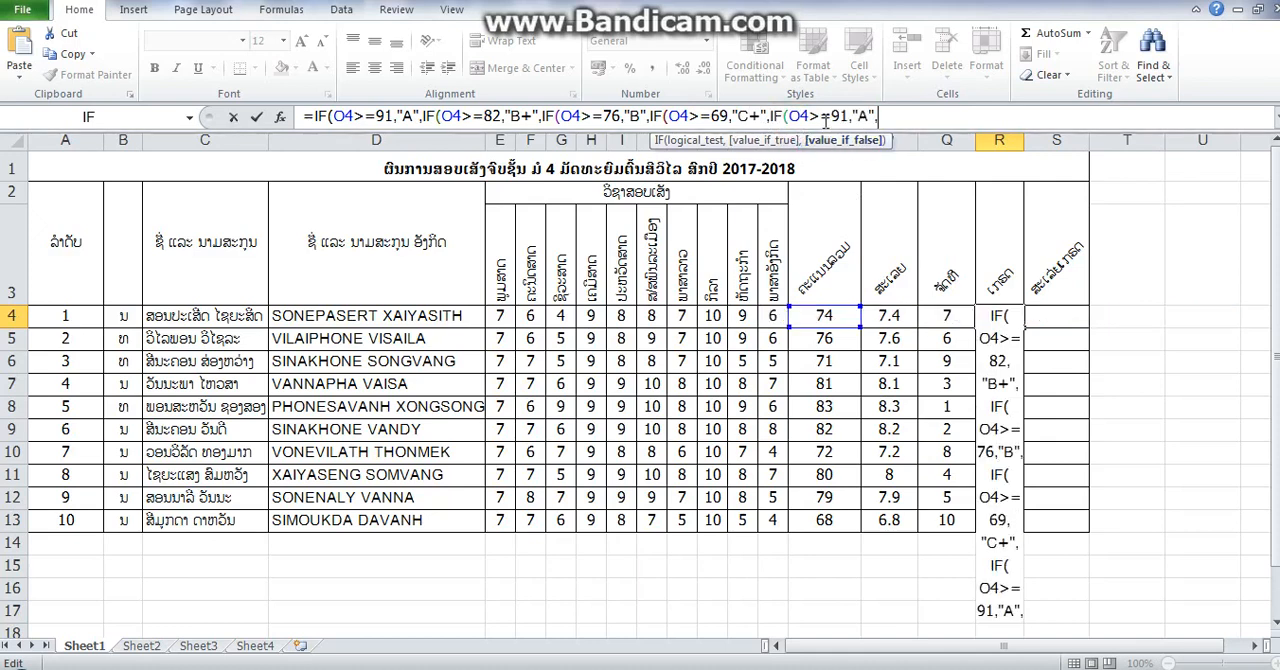
pyautogui.click(842, 118)
pyautogui.press('BackSpace')
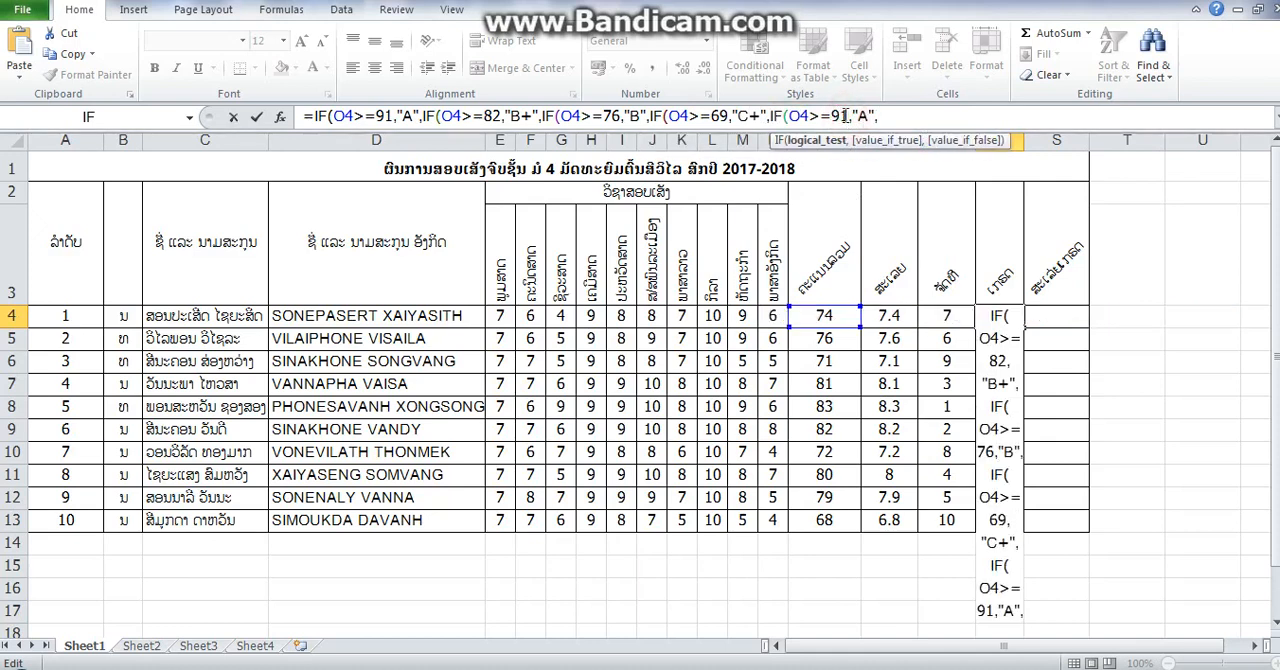
pyautogui.press('BackSpace')
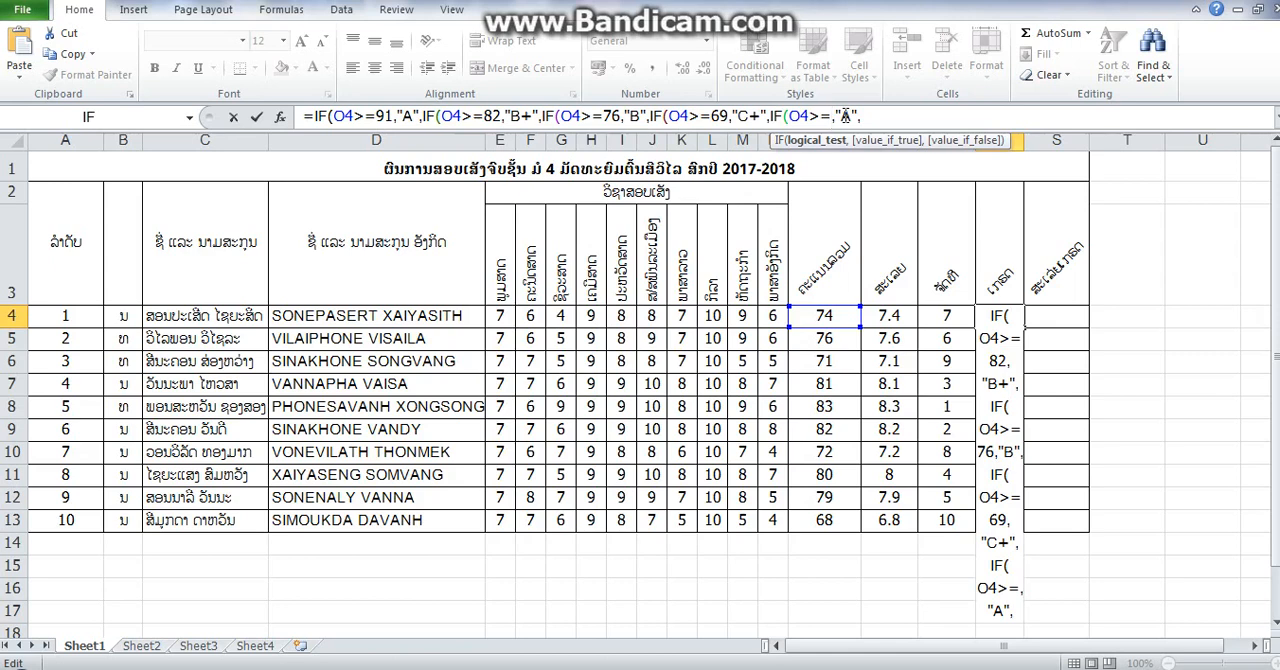
pyautogui.write('61')
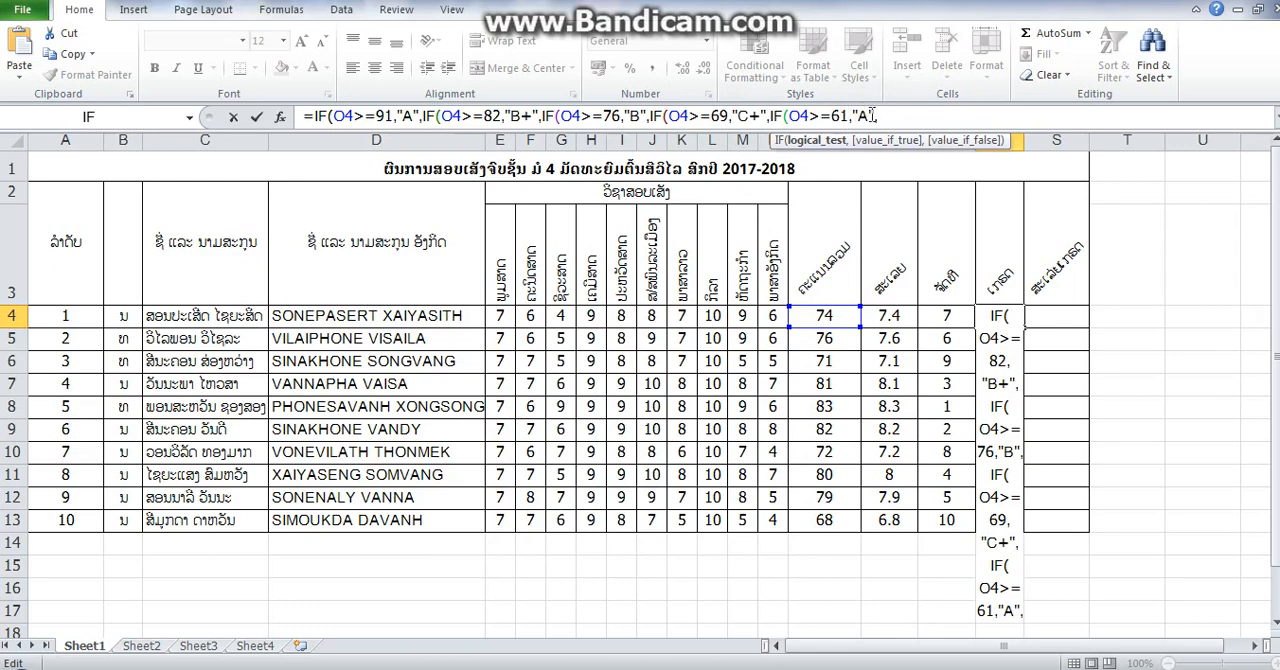
pyautogui.click(866, 116)
pyautogui.press('BackSpace')
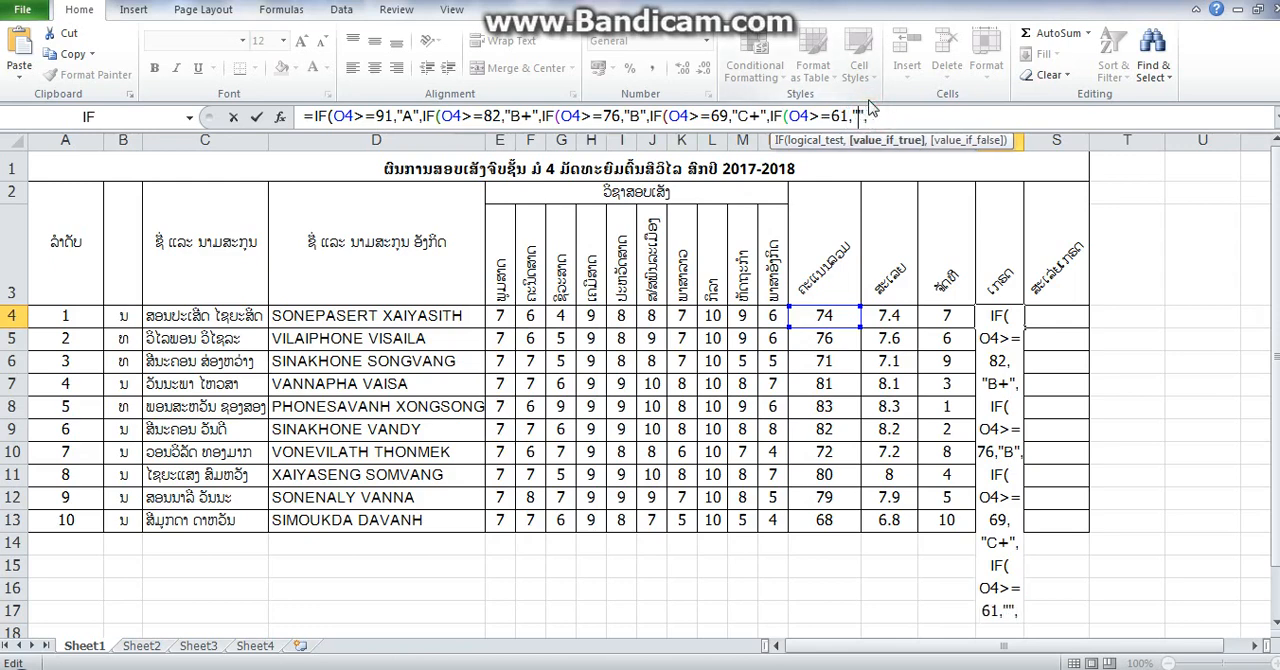
pyautogui.write('C')
# - Append a sixth IF segment to the R4 formula with the condition O4>=52 and the returned grade "D+"
pyautogui.click(900, 115)
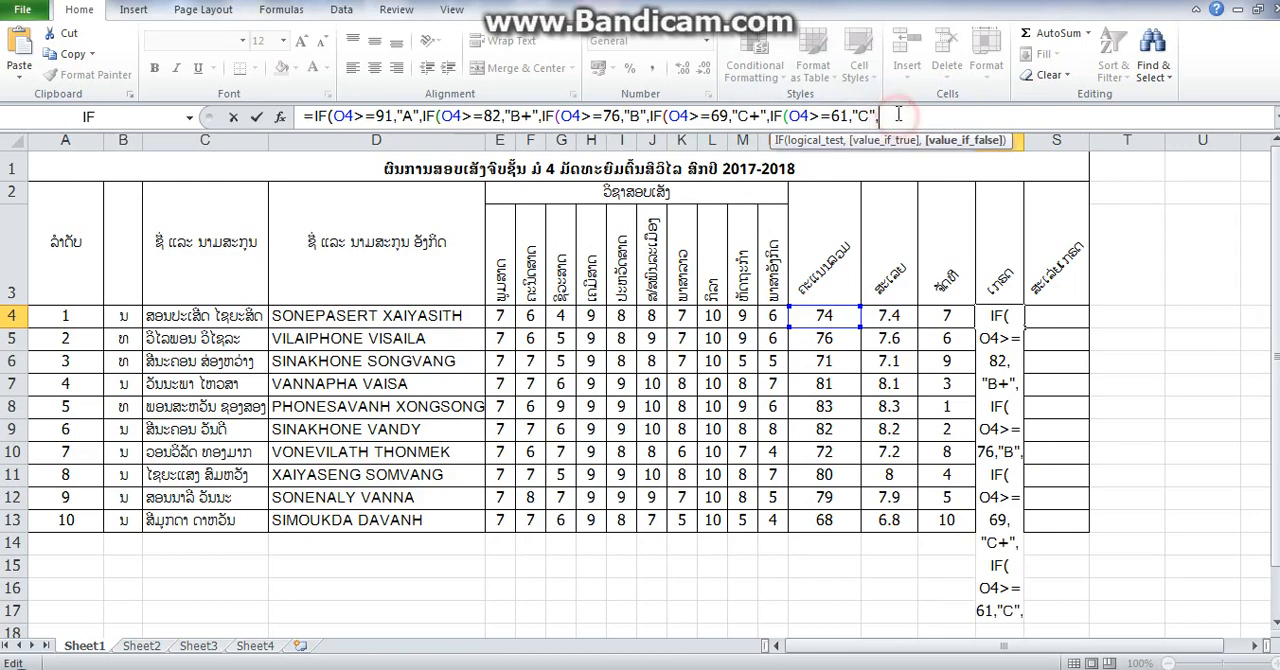
pyautogui.write('IF(O4>=91,"A",')
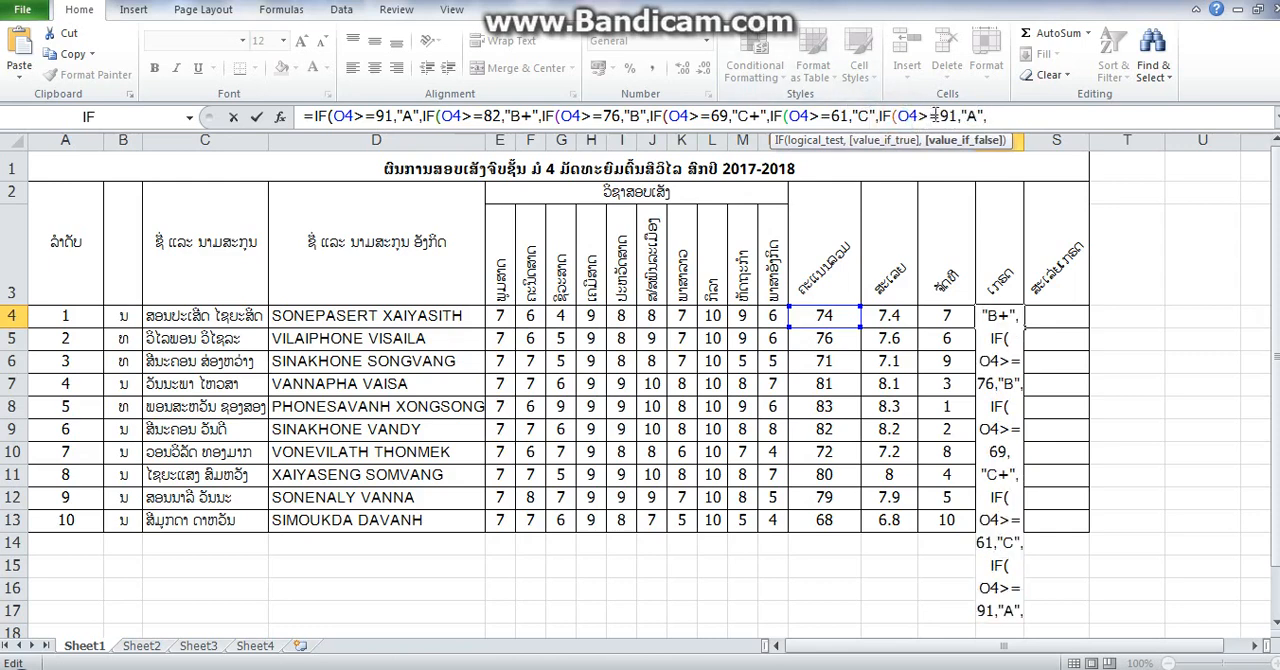
pyautogui.click(958, 115)
pyautogui.press('BackSpace')
pyautogui.press('BackSpace')
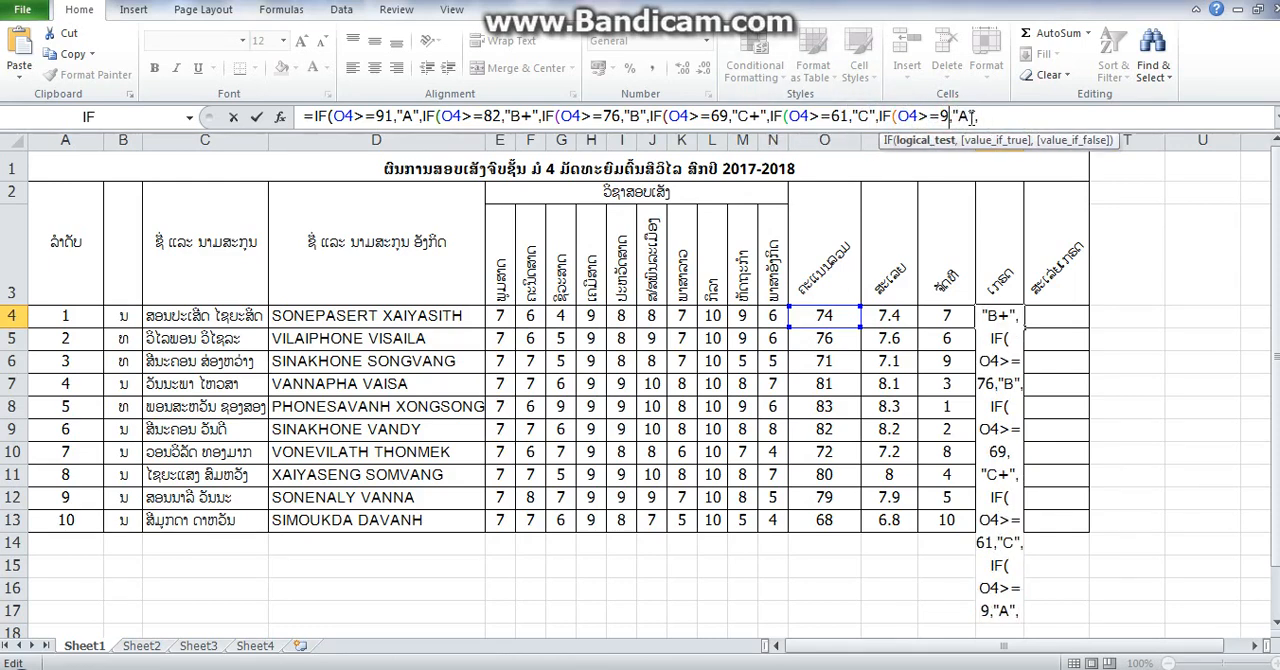
pyautogui.write('52')
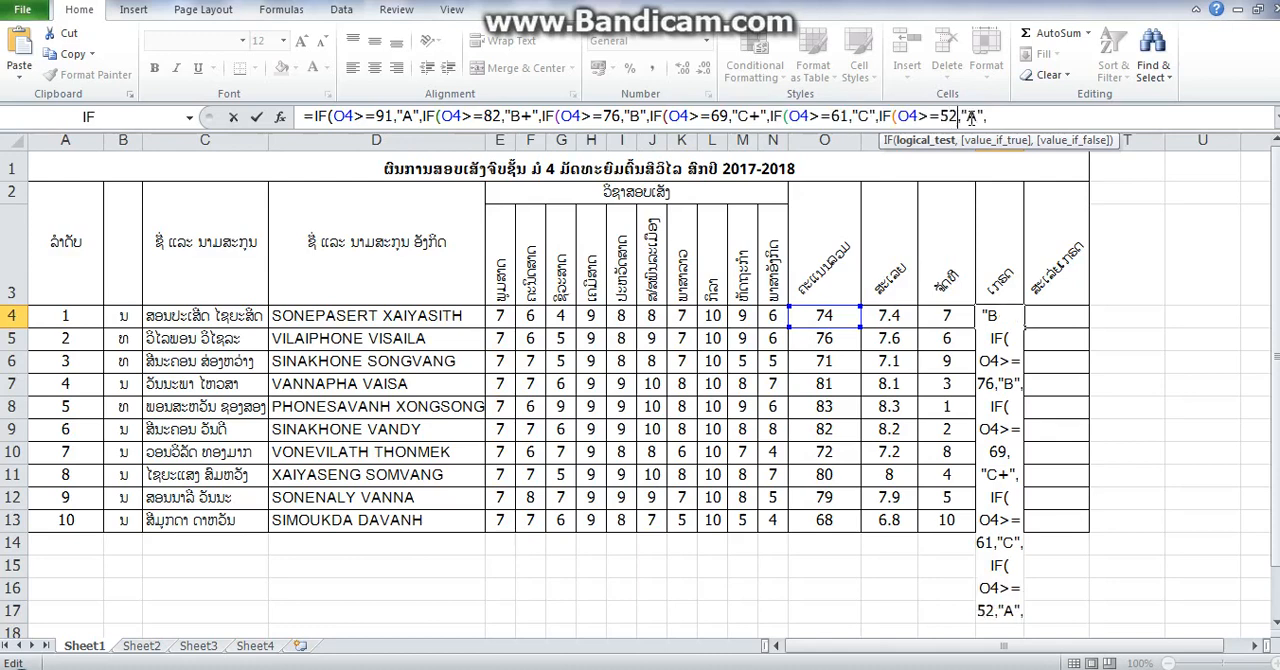
pyautogui.click(973, 115)
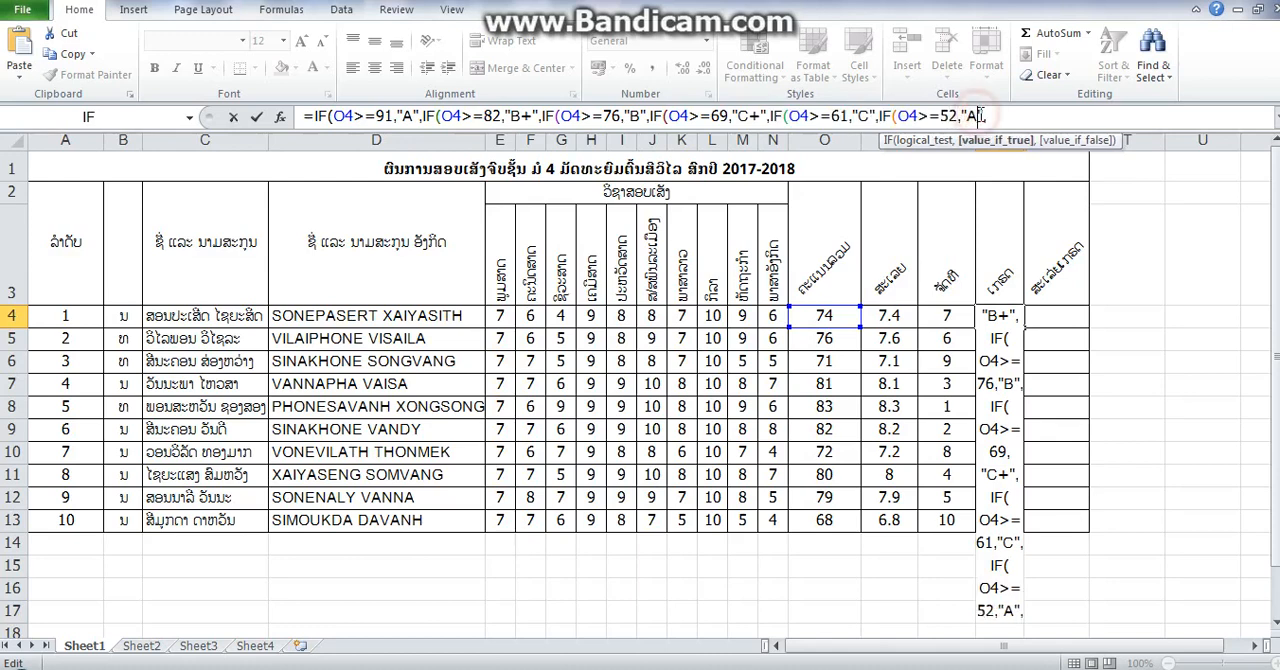
pyautogui.press('BackSpace')
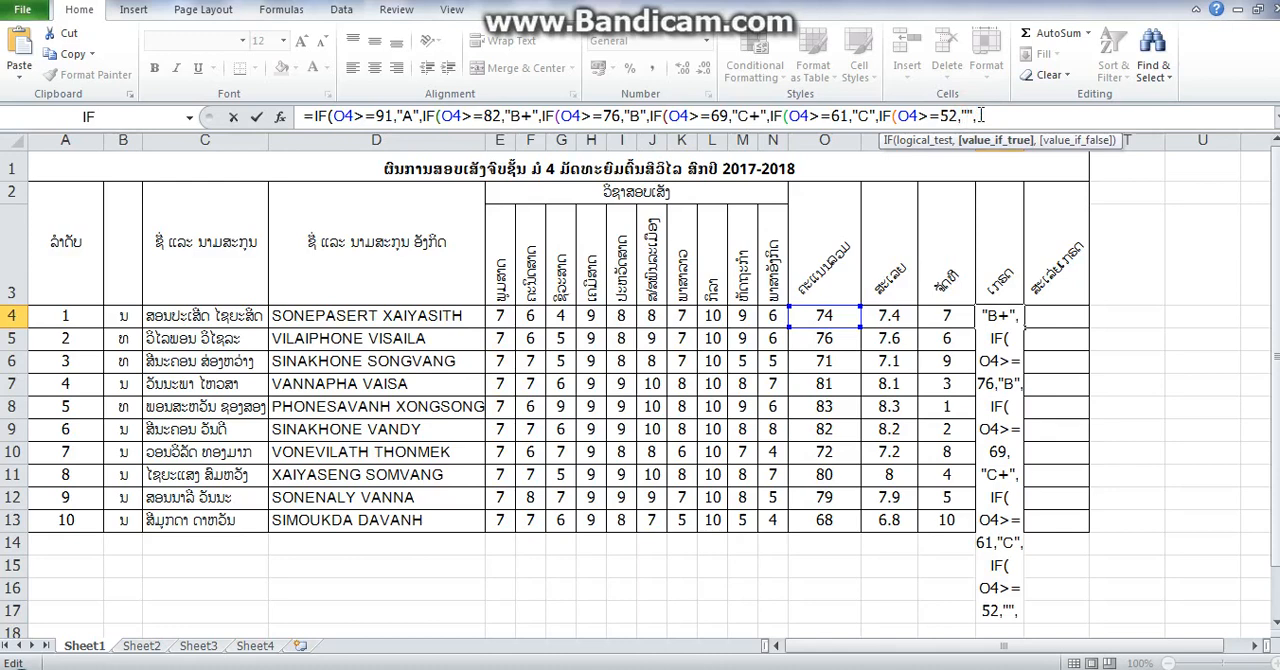
pyautogui.write('D+')
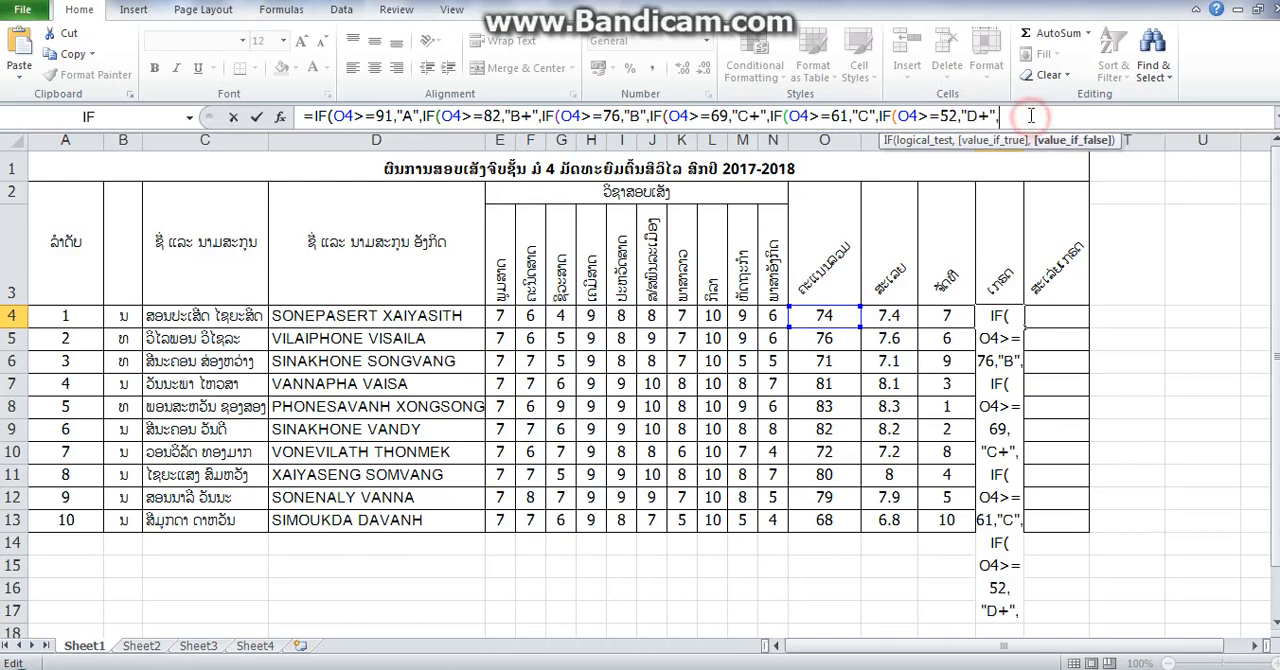
# - Append a seventh IF segment to the R4 formula with the condition O4>=45 and the returned grade "D"
pyautogui.write('IF(O4>=91,"A",')
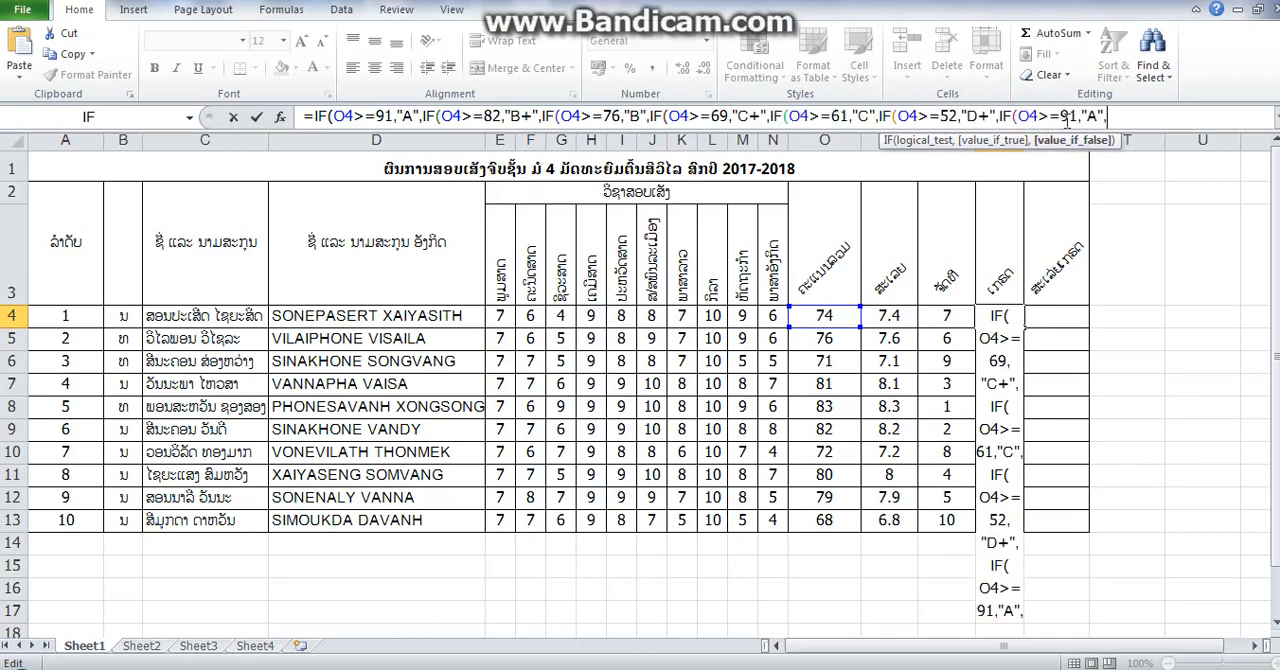
pyautogui.click(1068, 118)
pyautogui.press('Delete')
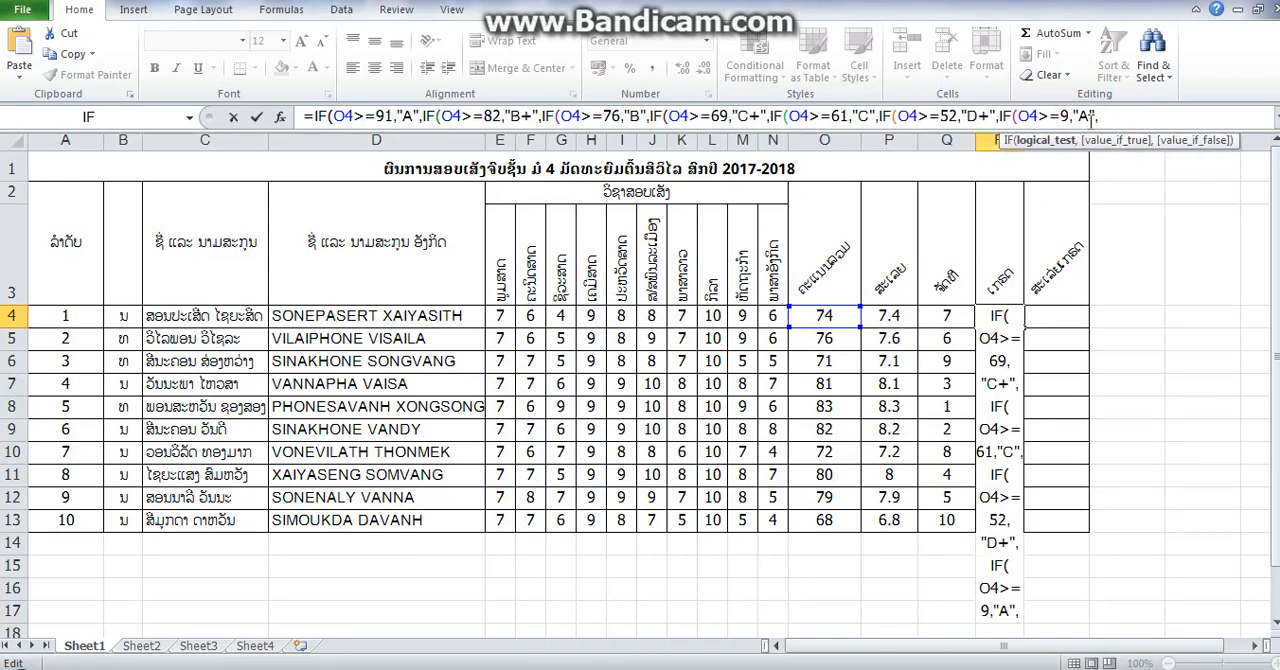
pyautogui.press('BackSpace')
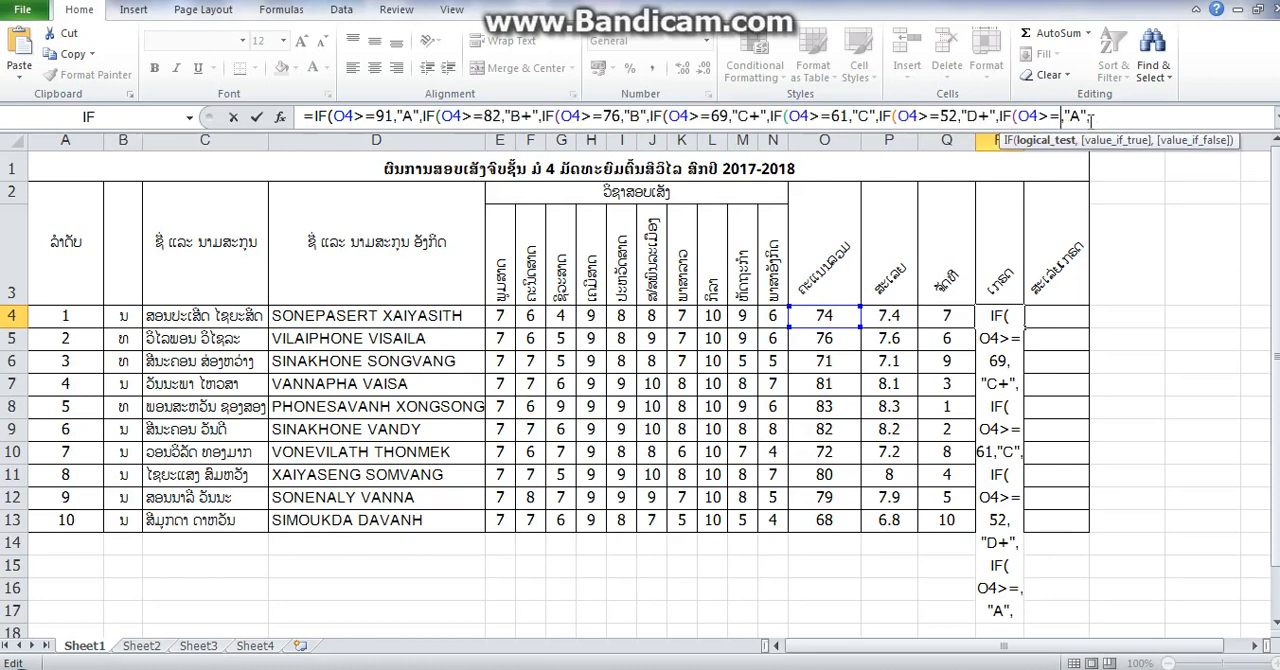
pyautogui.write('45')
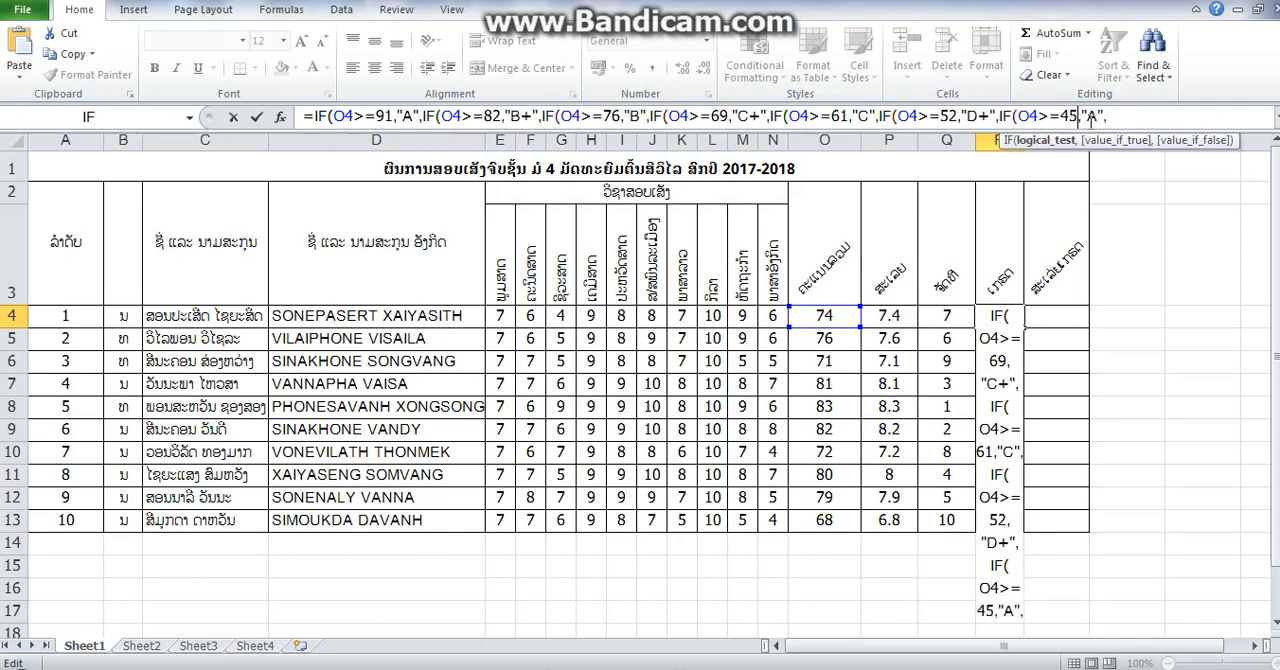
pyautogui.doubleClick(1097, 117)
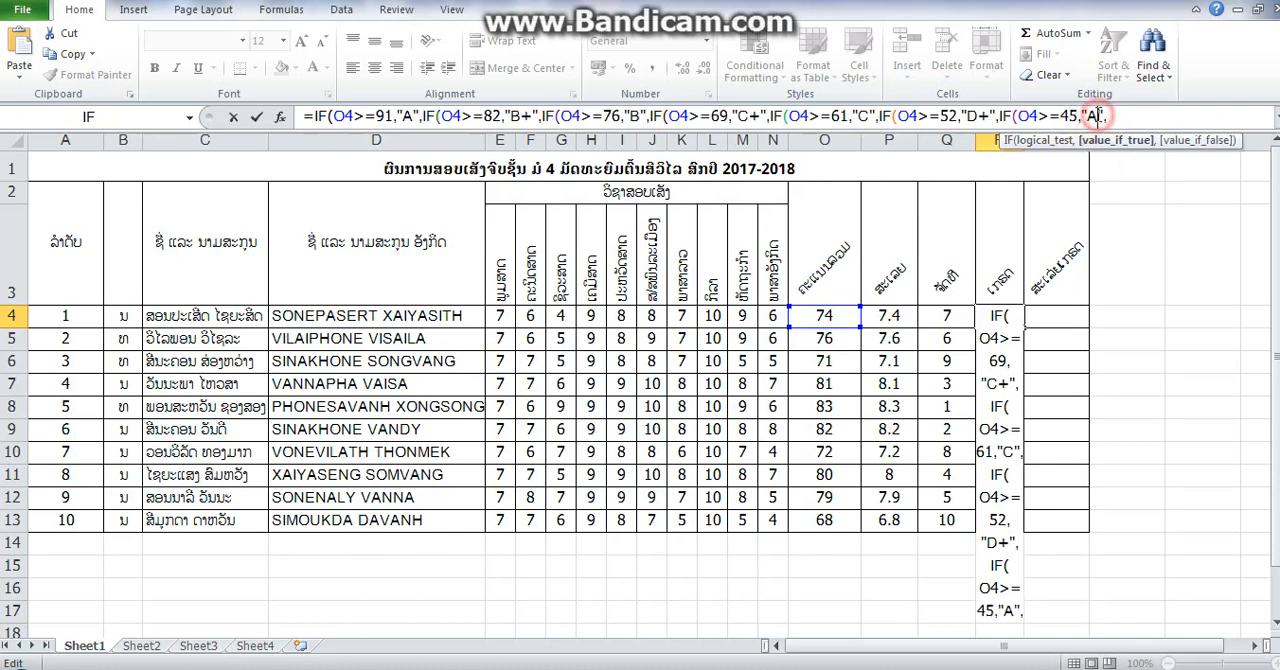
pyautogui.press('Delete')
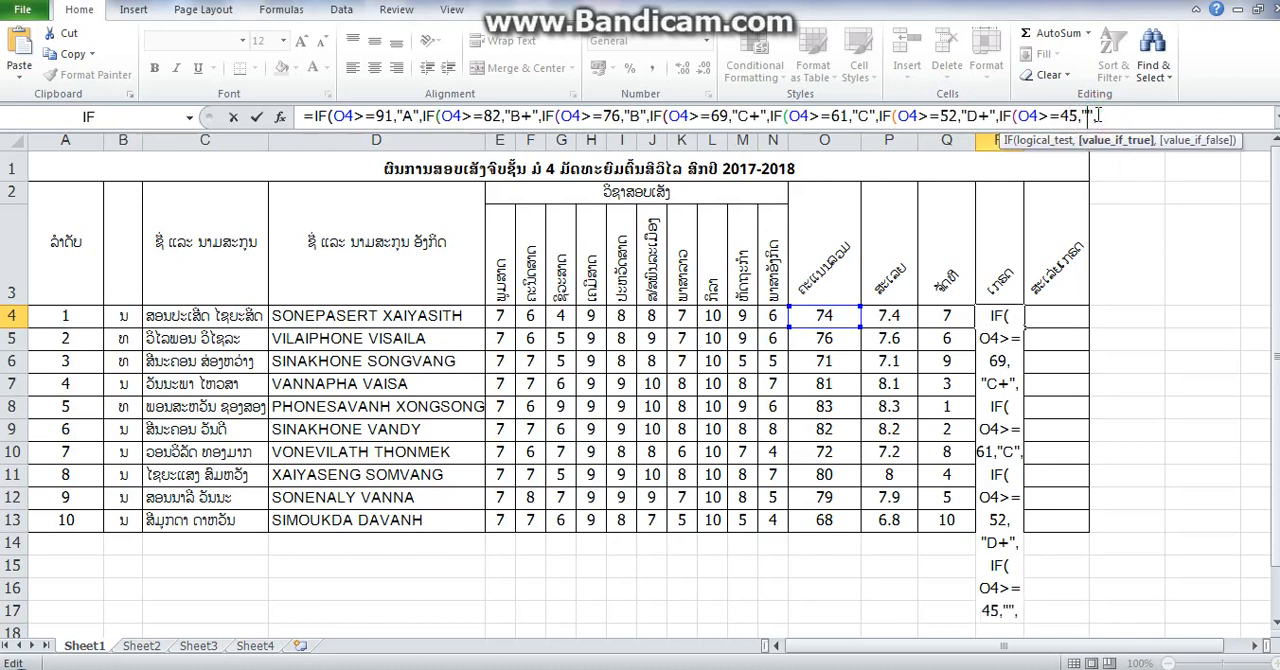
pyautogui.write('D')
# - Append an eighth IF segment to the R4 formula with the condition O4<=45 and the returned grade "F"
pyautogui.click(1120, 118)
pyautogui.write('IF(O4>=91,"A",')
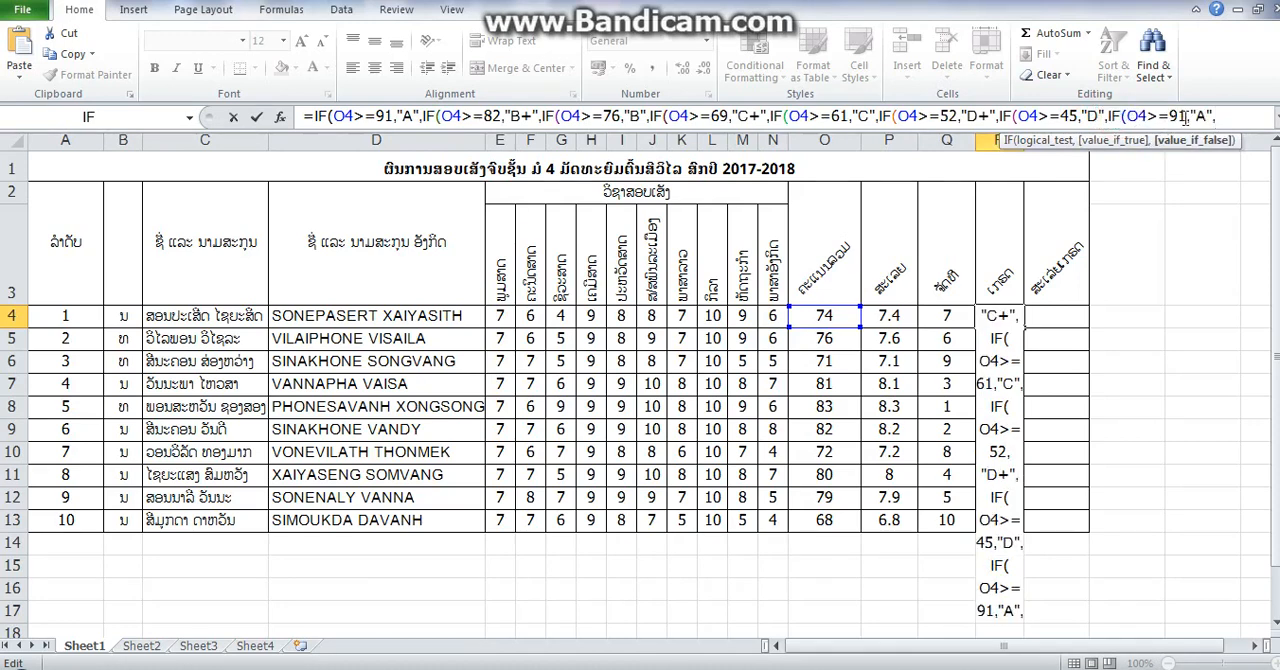
pyautogui.click(1160, 117)
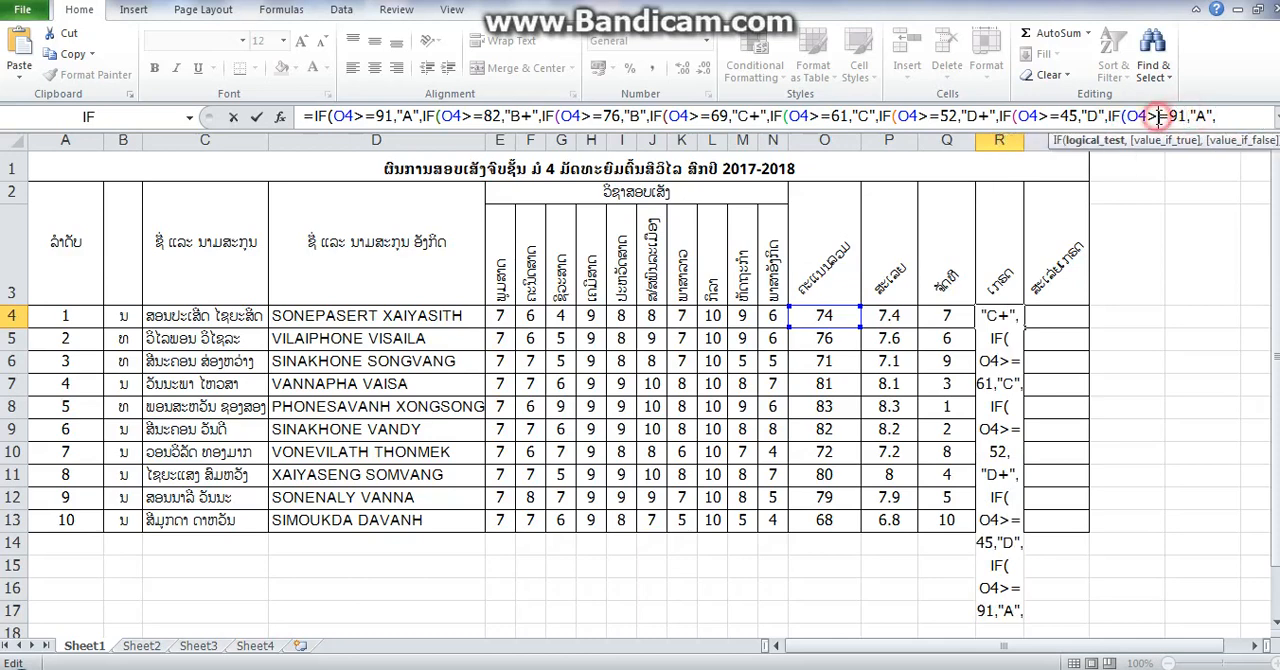
pyautogui.press('BackSpace')
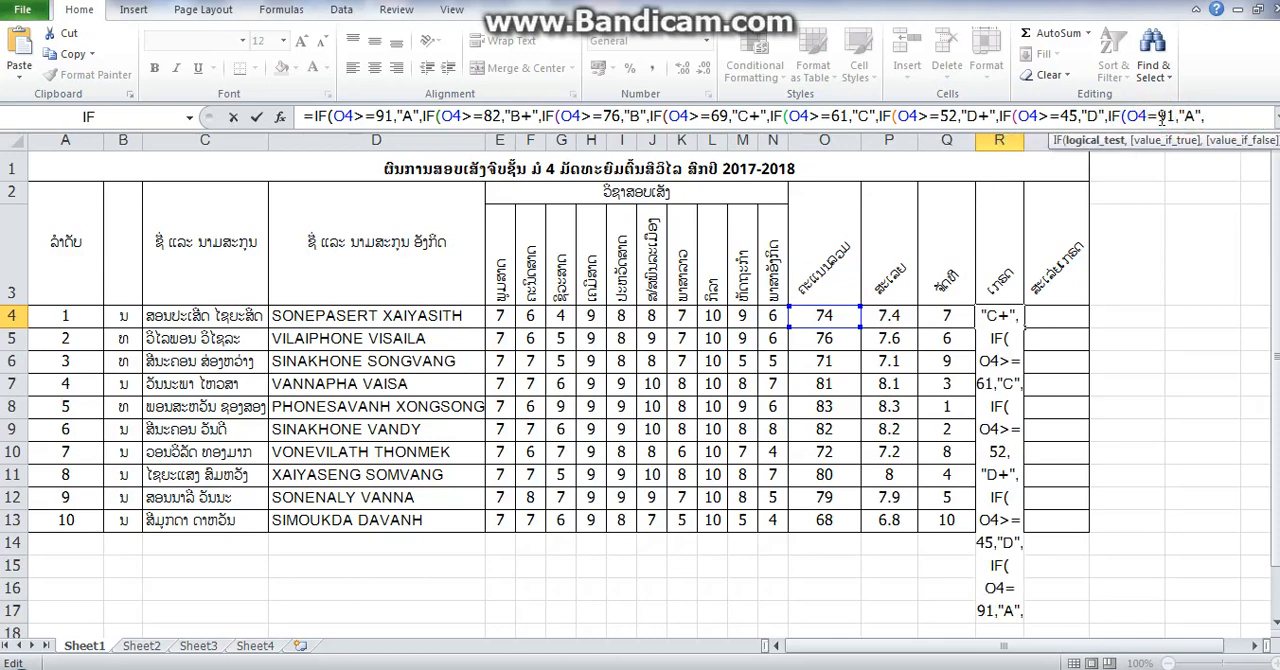
pyautogui.write('<')
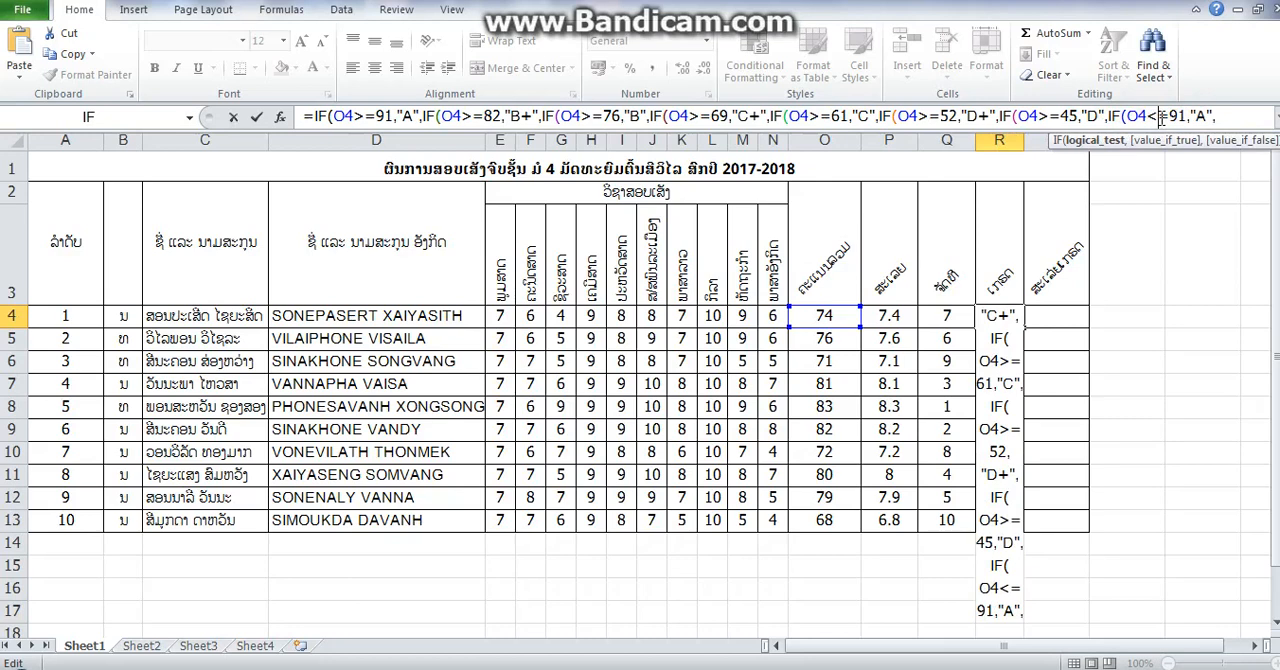
pyautogui.click(1185, 117)
pyautogui.press('BackSpace')
pyautogui.press('BackSpace')
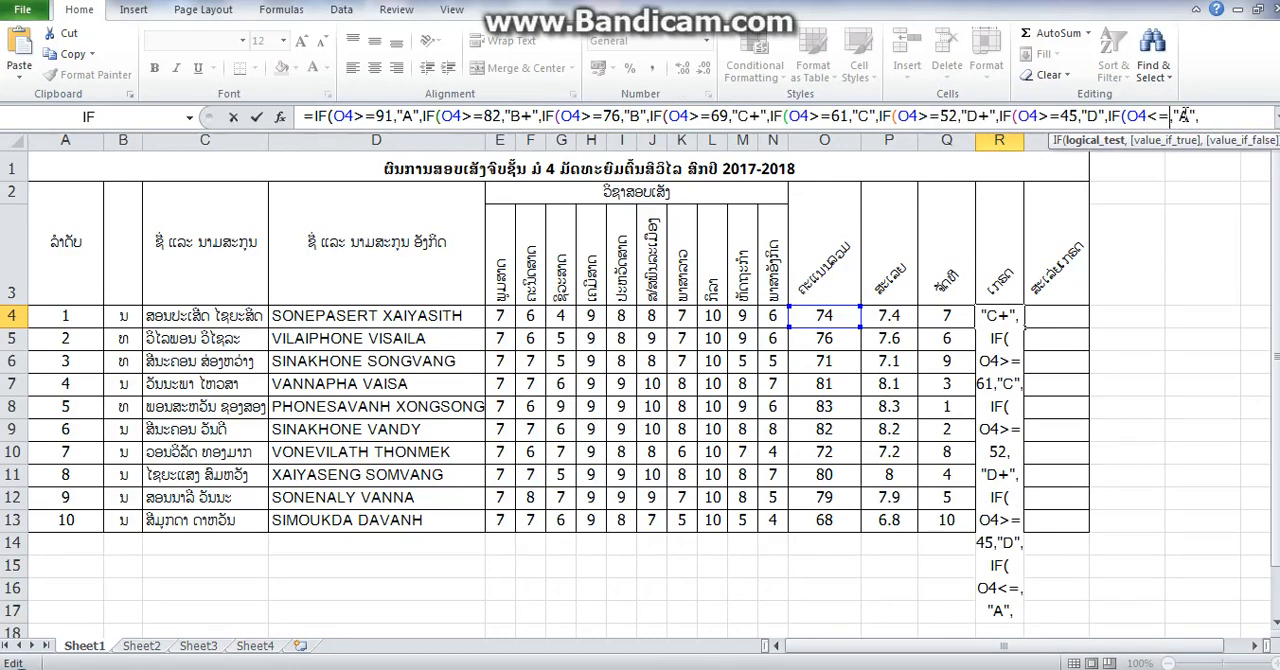
pyautogui.write('45')
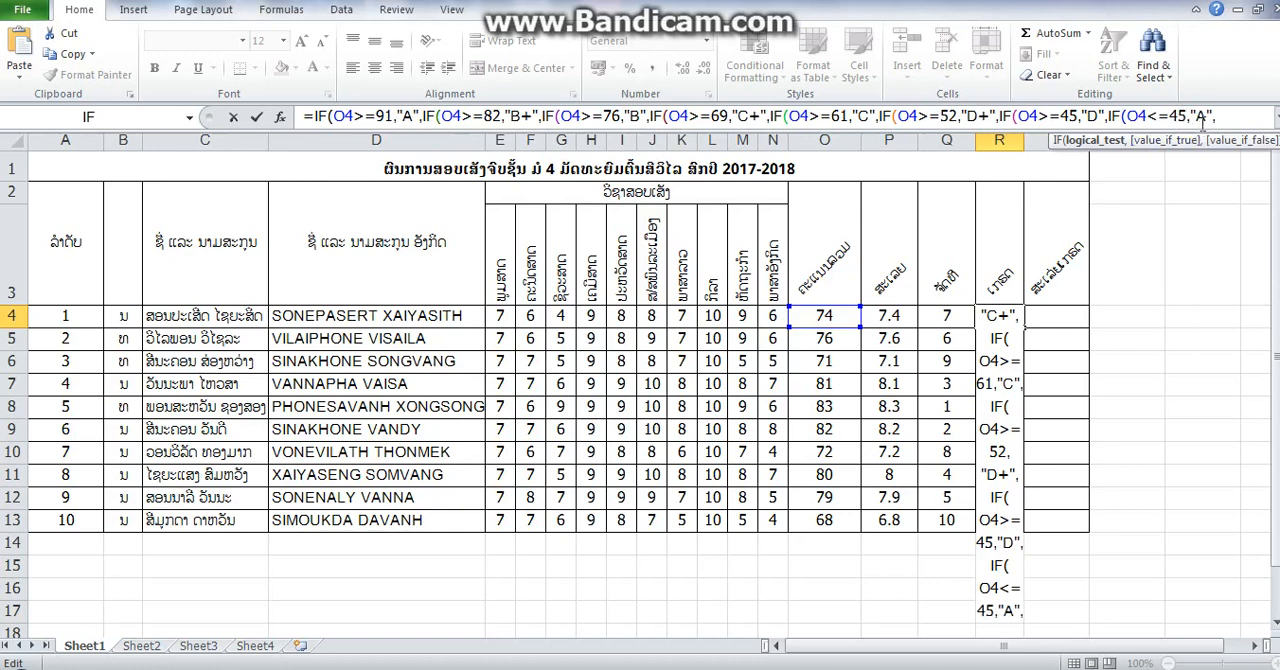
pyautogui.click(1207, 117)
pyautogui.press('BackSpace')
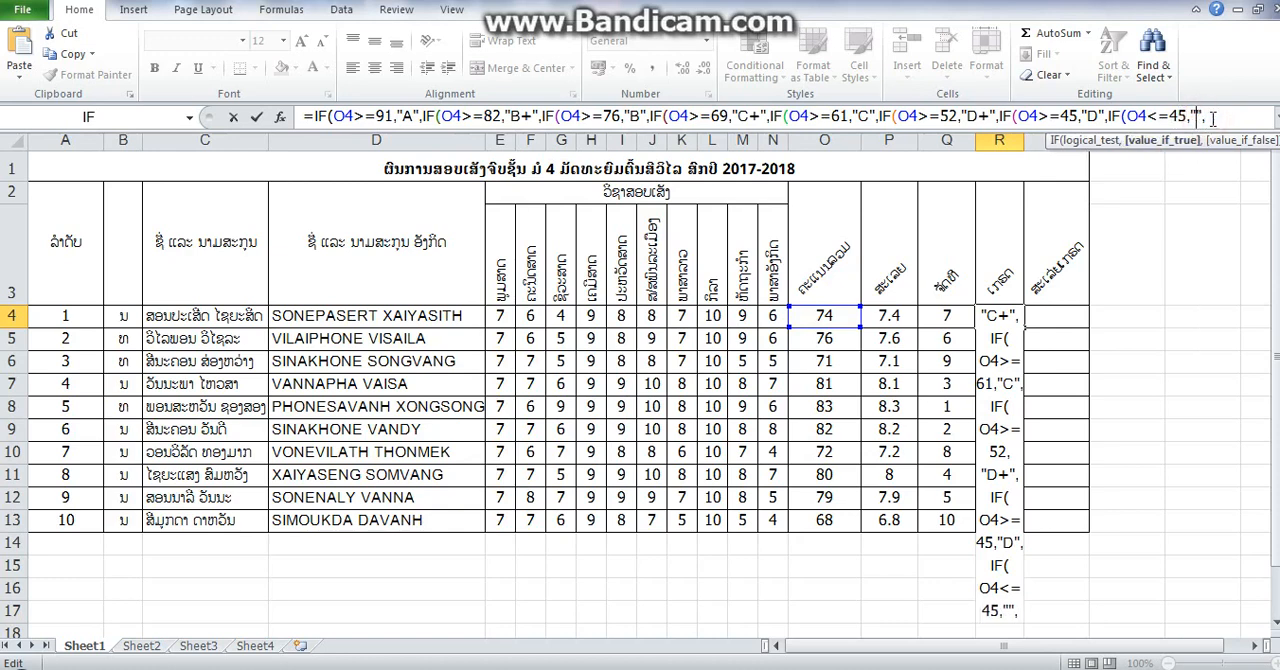
pyautogui.write('F')
# - Finish the R4 grade formula with eight closing parentheses and fill it down through R13
pyautogui.click(1220, 121)
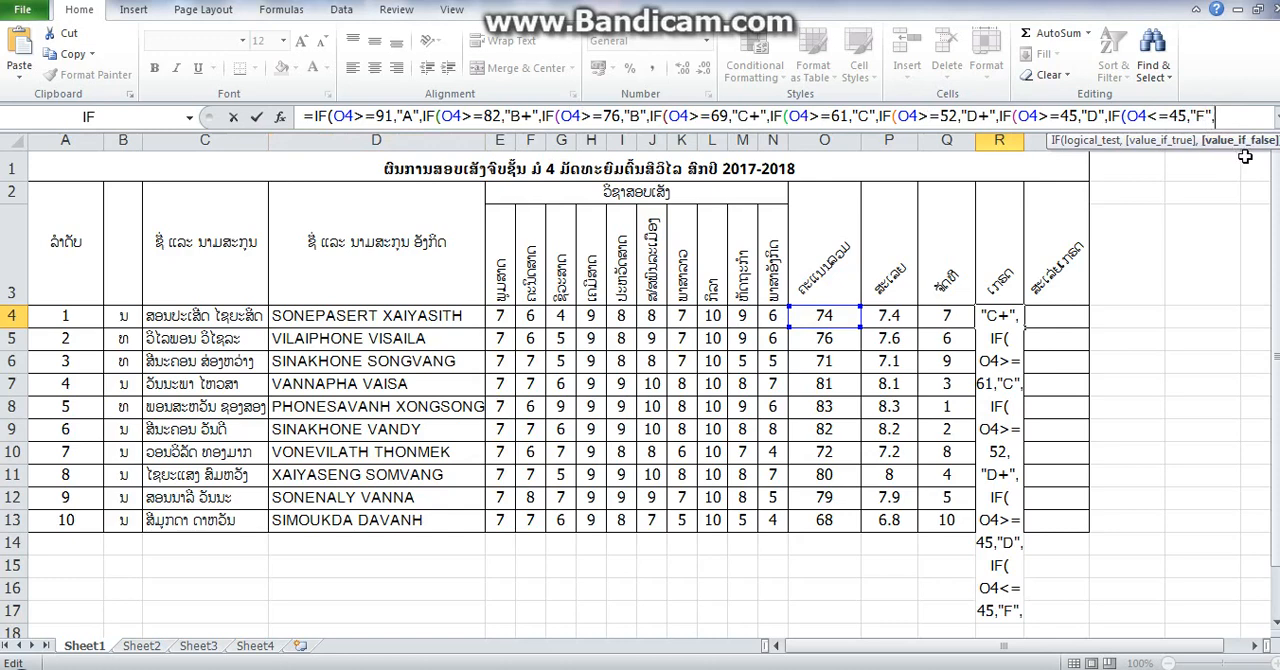
pyautogui.write(')')
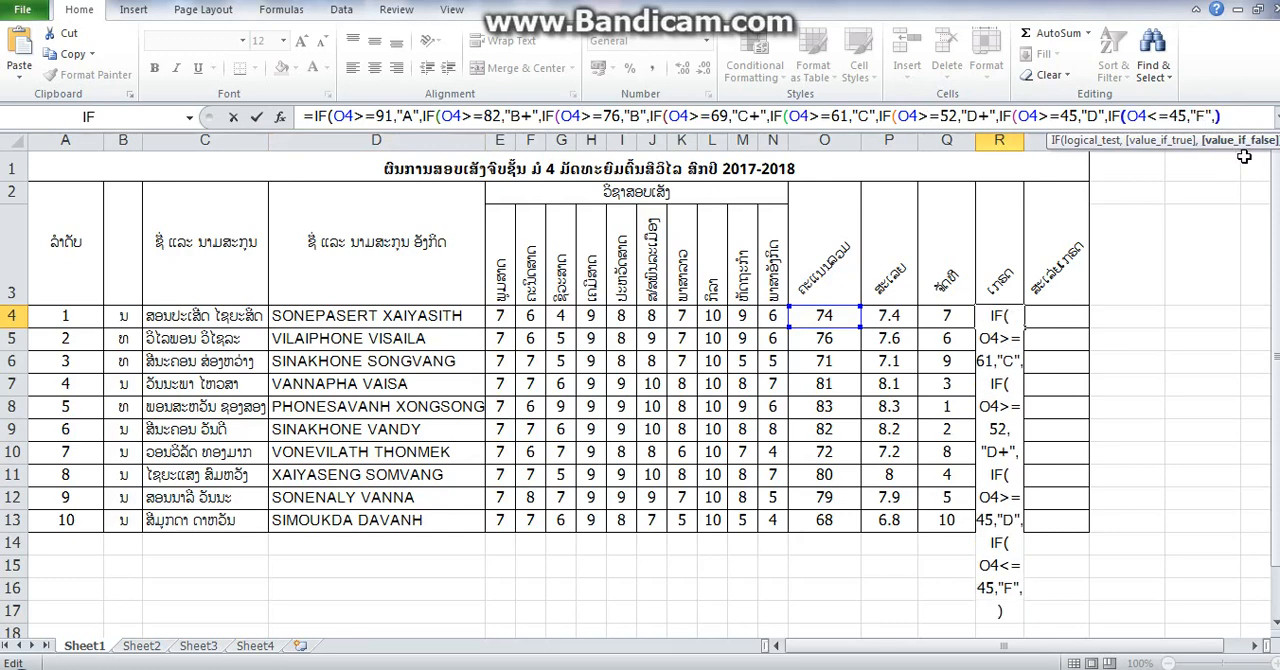
pyautogui.write(')))))))')
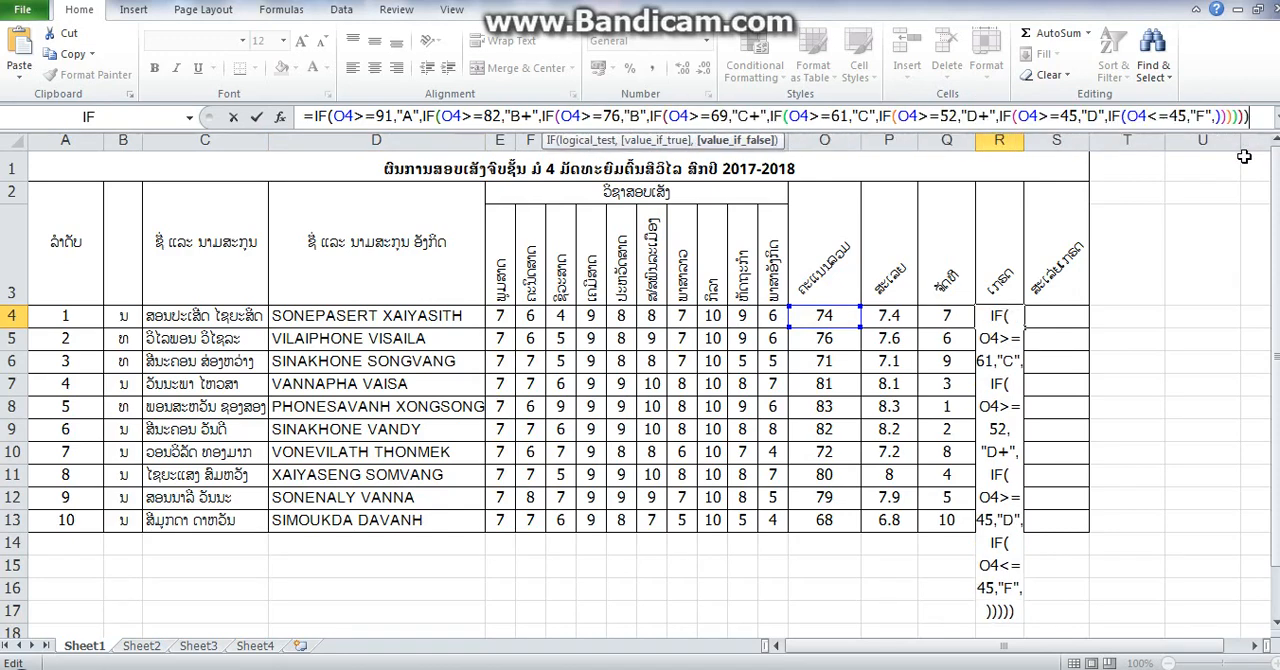
pyautogui.write(')')
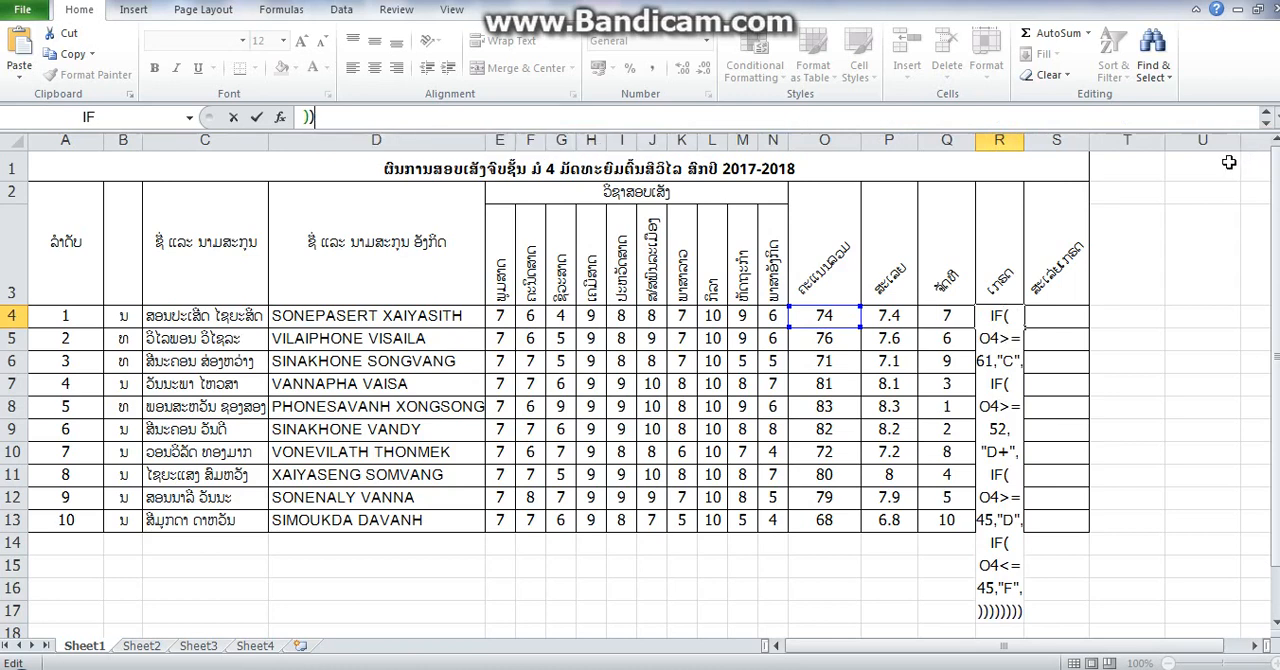
pyautogui.press('Return')
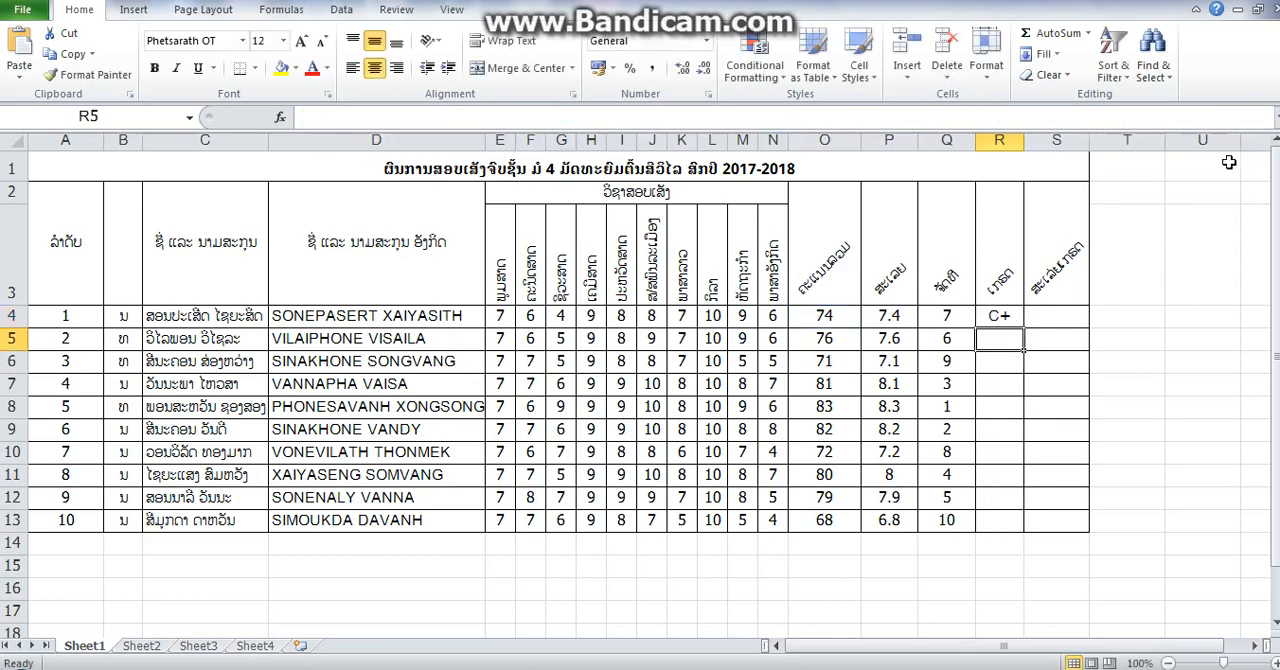
pyautogui.click(1010, 318)
pyautogui.moveTo(1024, 328); pyautogui.dragTo(1015, 513)
# - Start an IF formula in S4 with its opening parenthesis and the arguments still empty
pyautogui.click(1070, 310)
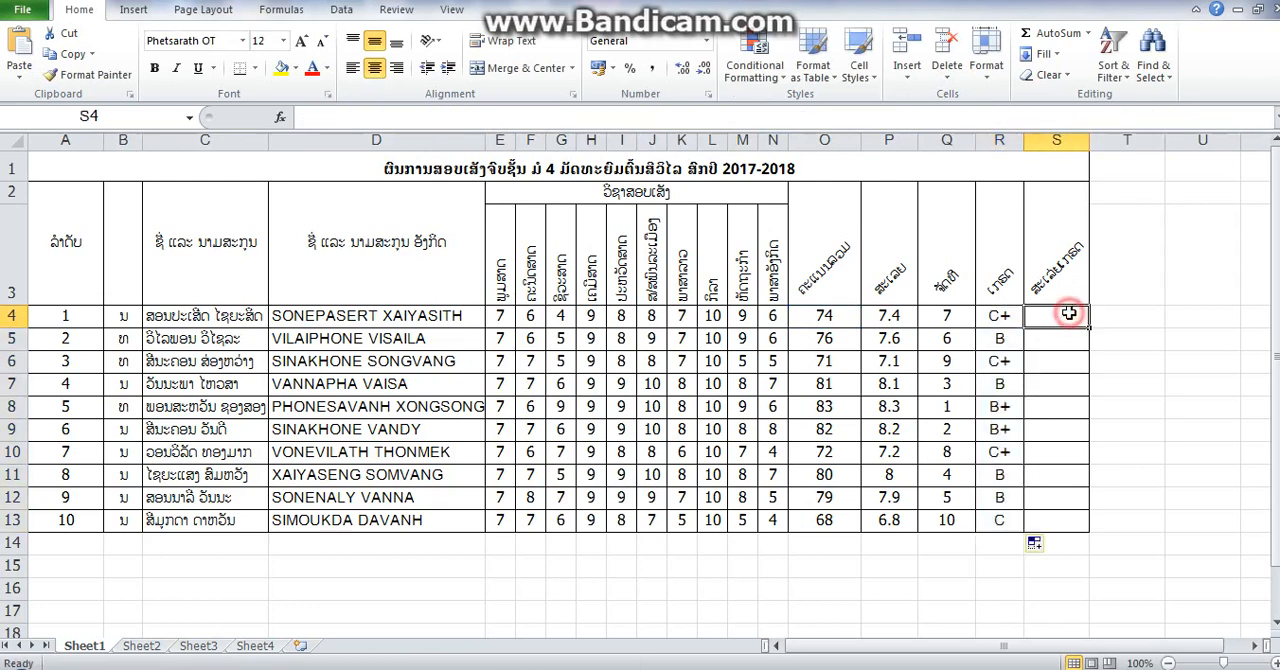
pyautogui.click(1088, 33)
pyautogui.click(1088, 163)
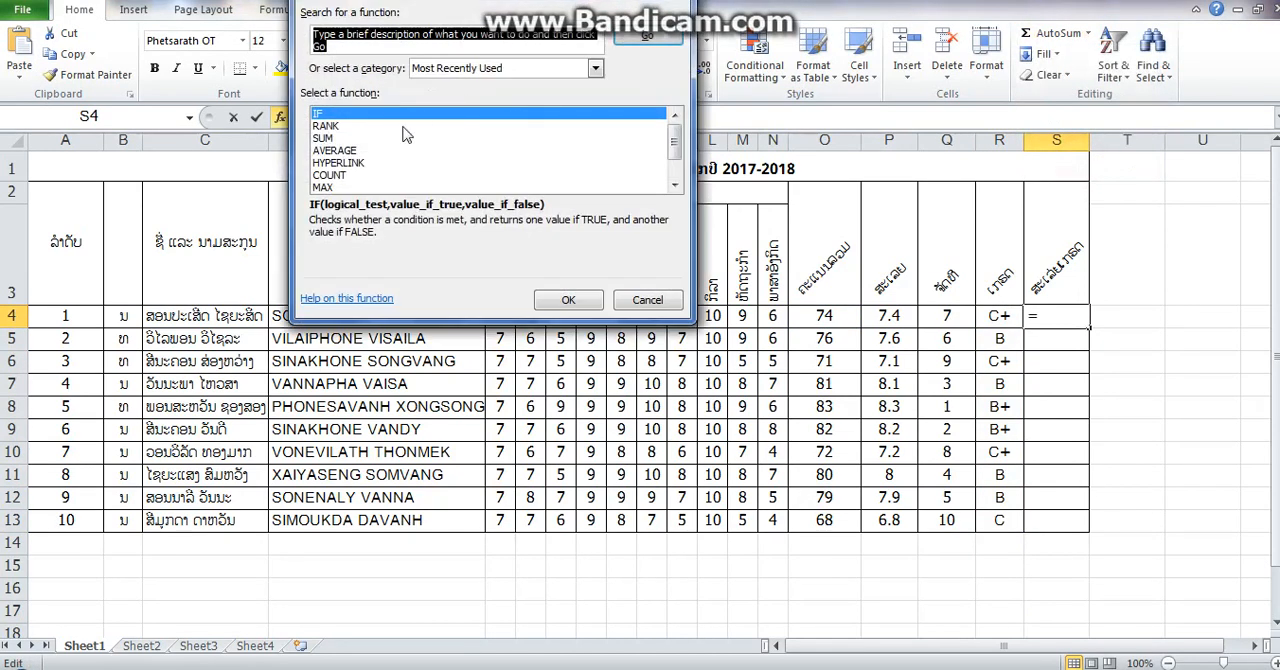
pyautogui.click(561, 304)
pyautogui.click(636, 264)
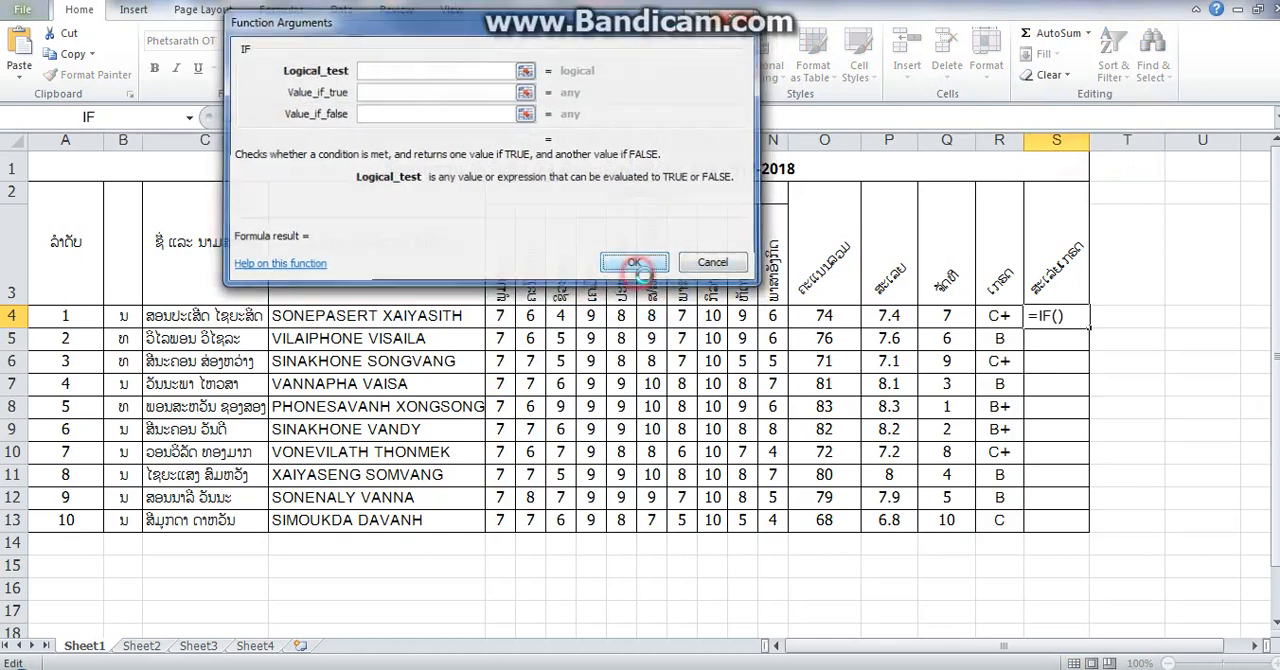
pyautogui.click(624, 398)
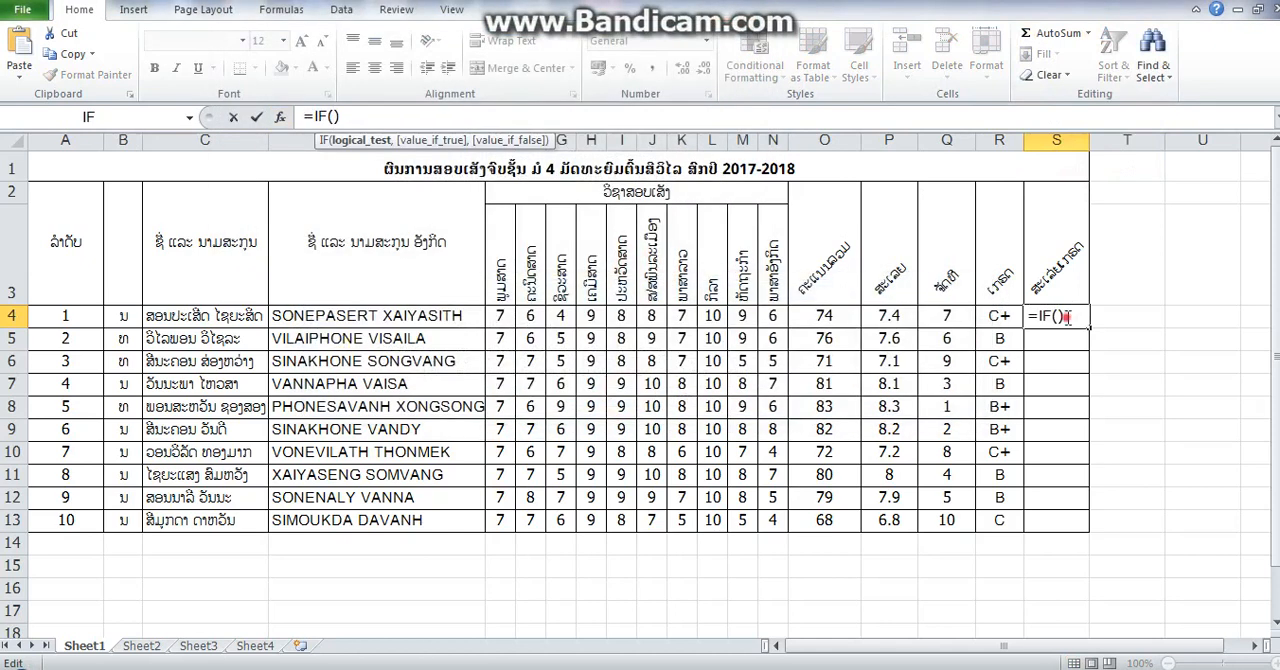
pyautogui.press('BackSpace')
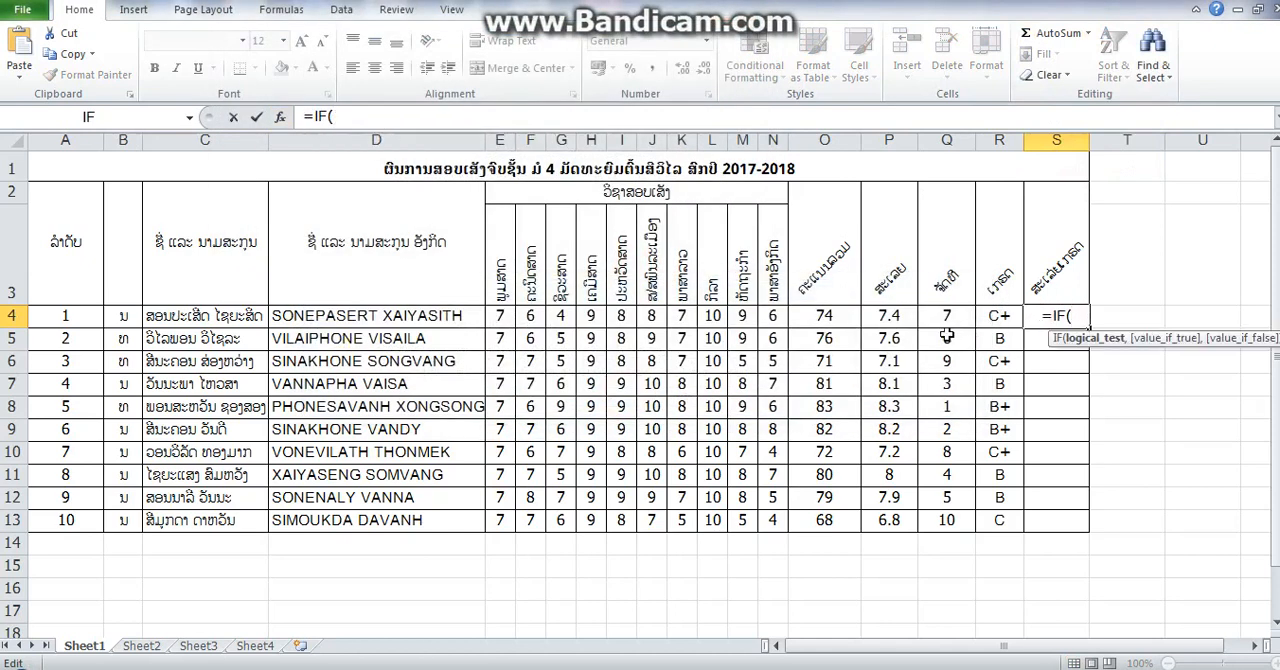
# - Give the S4 formula its first IF segment with the condition O4>=91 and the returned value "4", ending in a comma
pyautogui.click(835, 317)
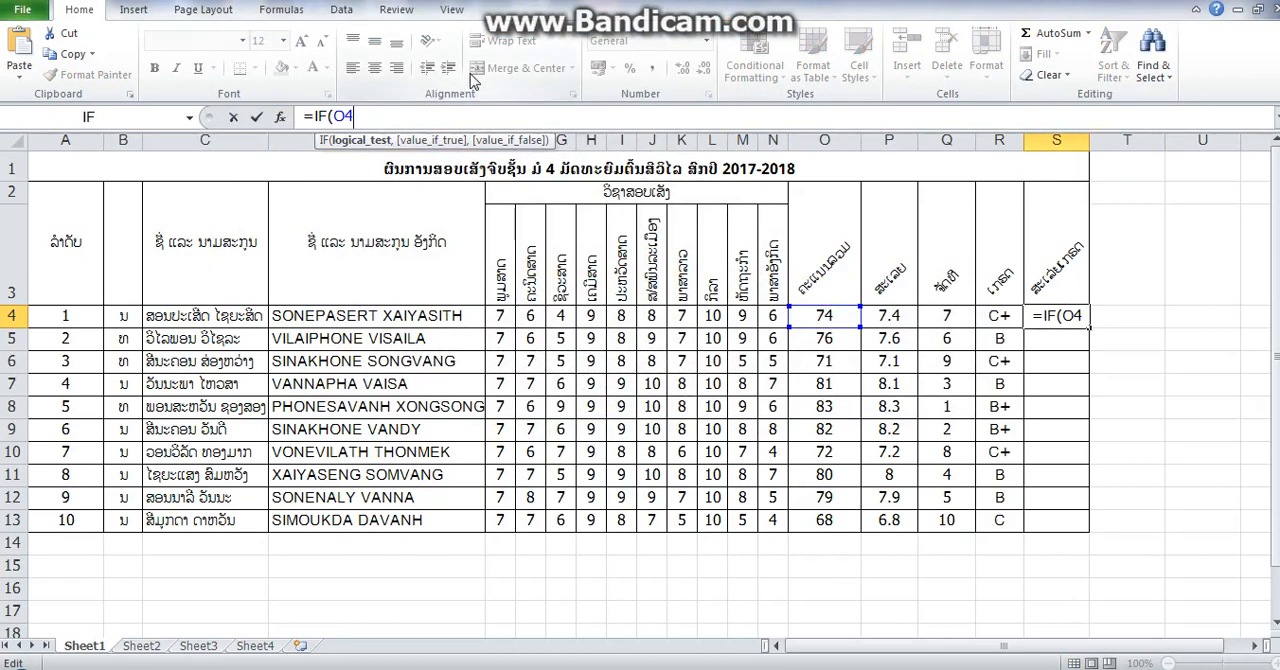
pyautogui.write('>=')
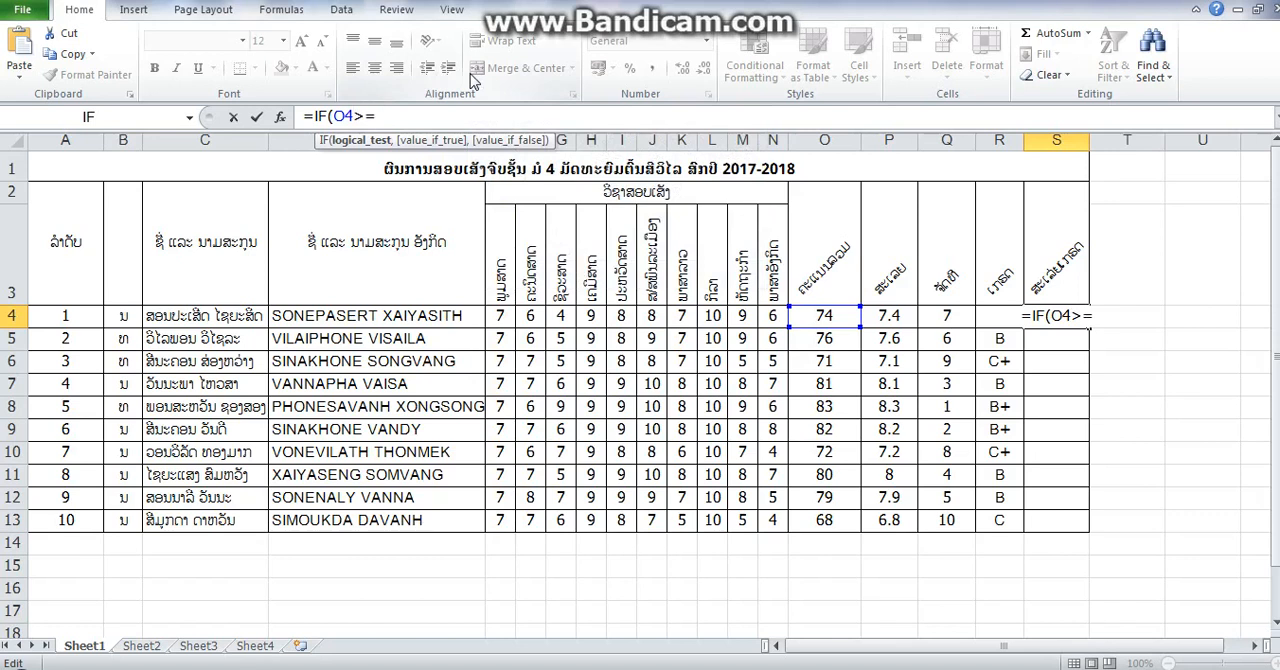
pyautogui.write('91')
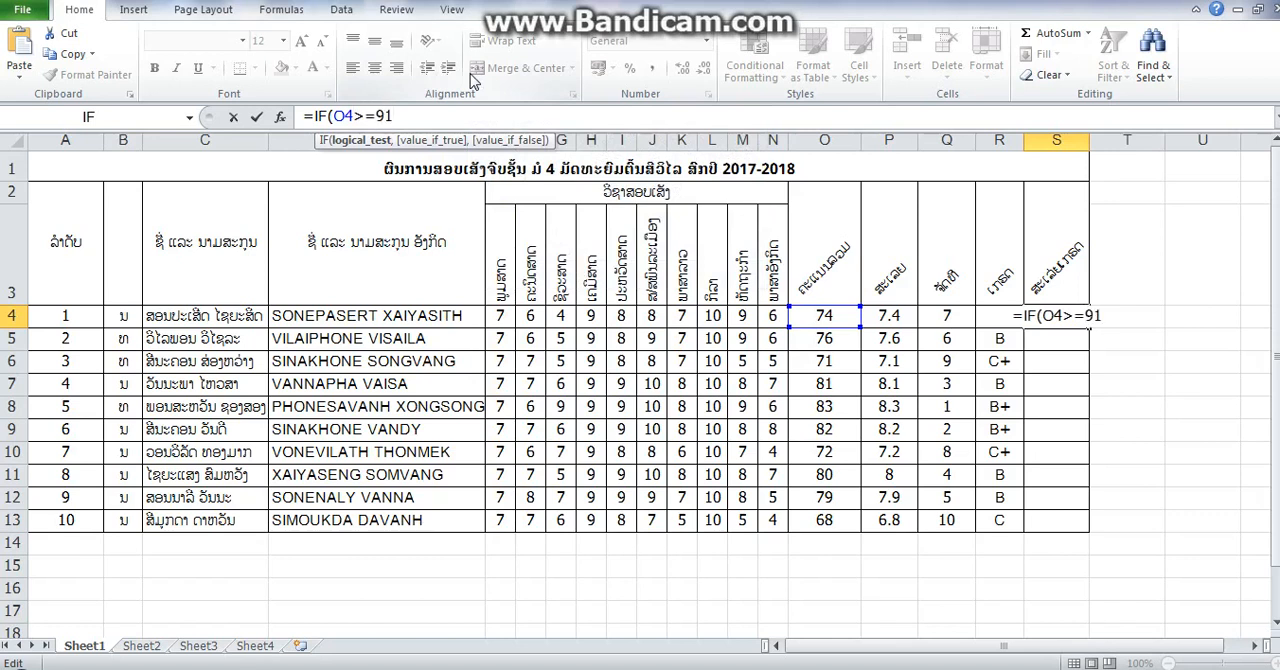
pyautogui.write(',')
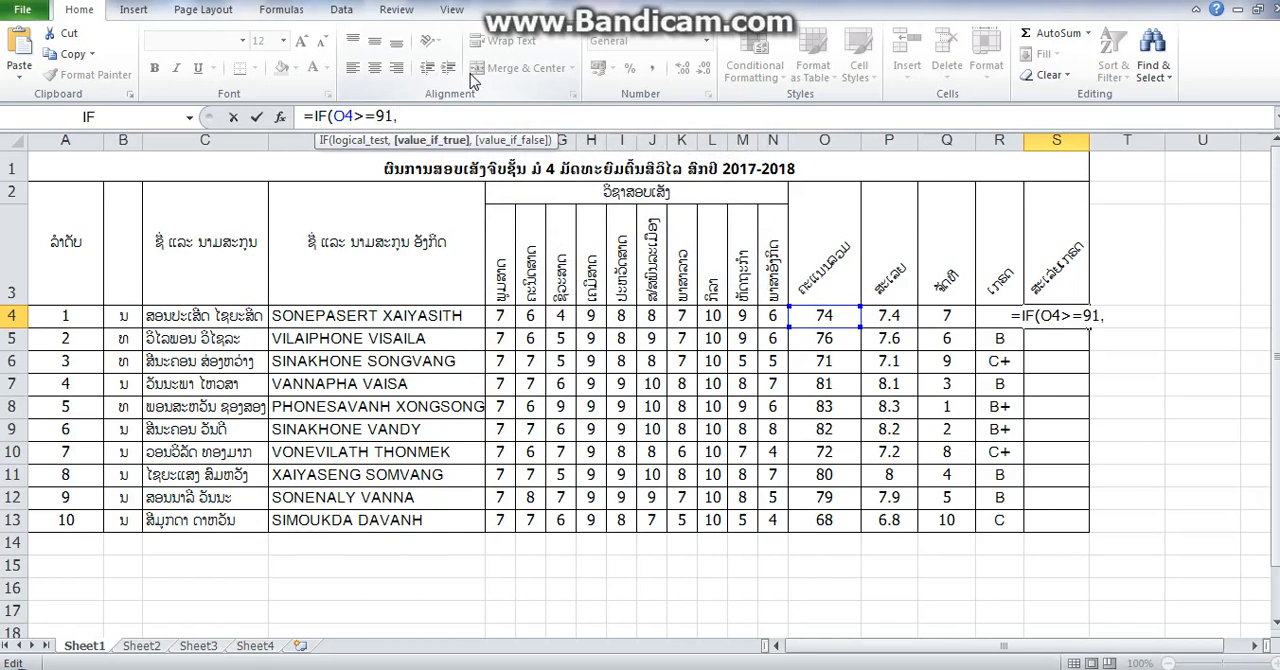
pyautogui.write('"')
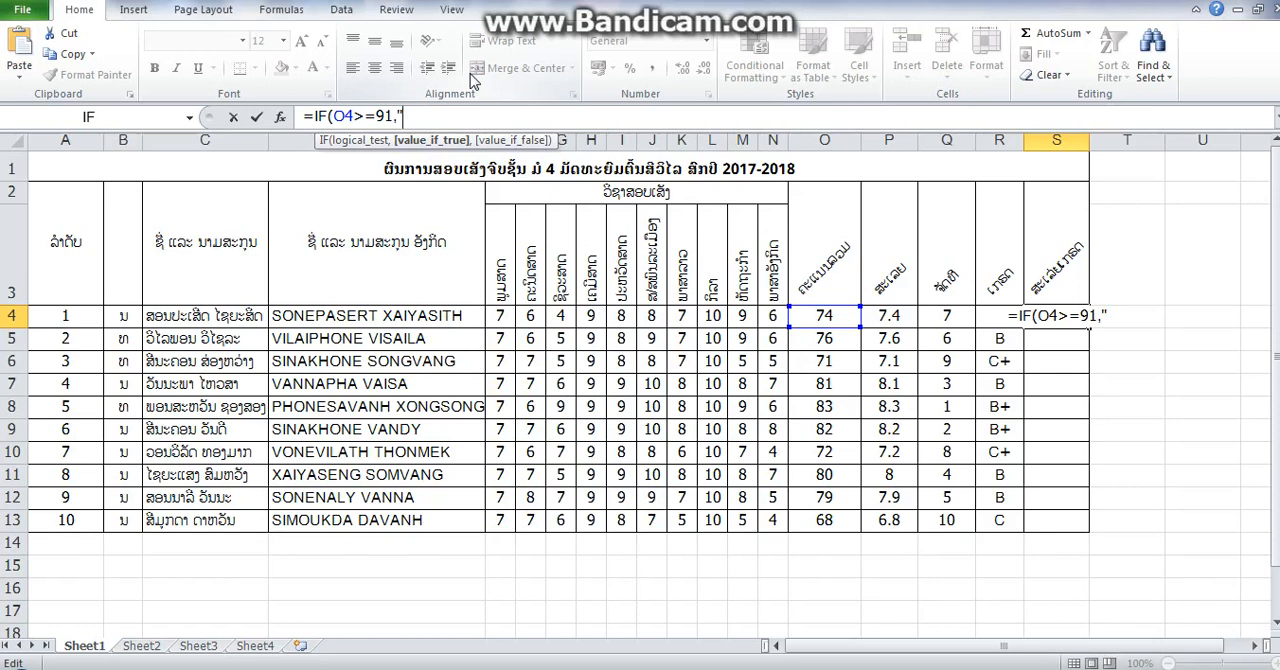
pyautogui.write('4')
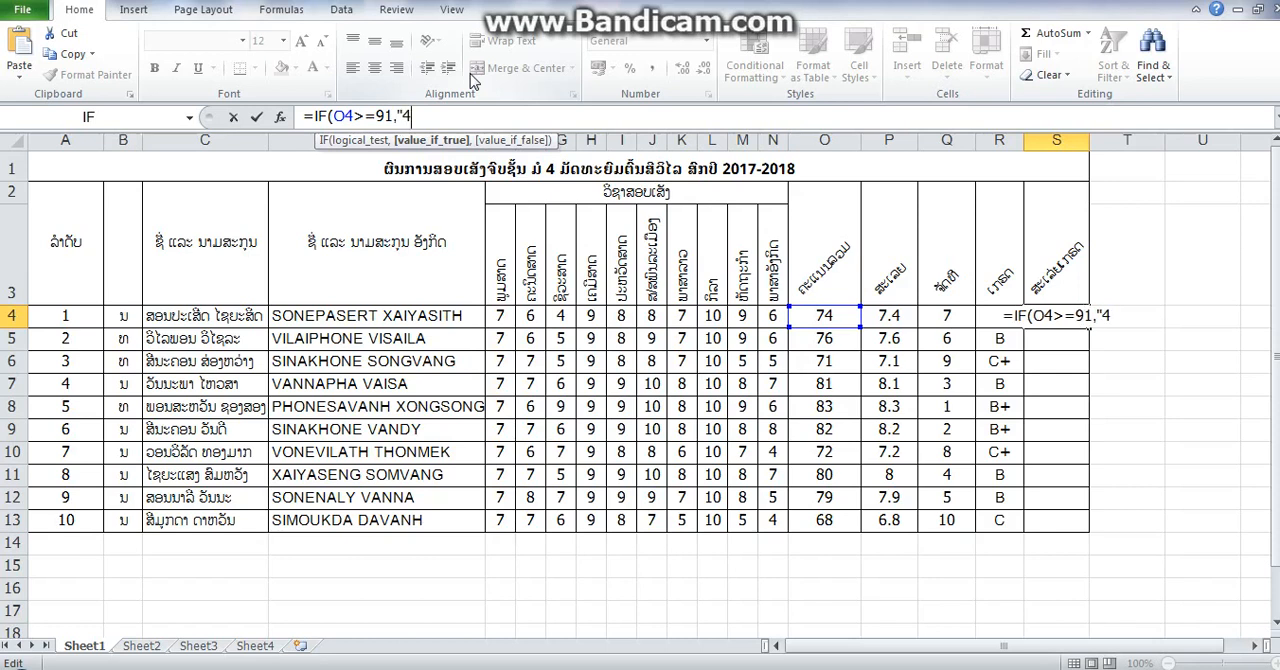
pyautogui.write('"')
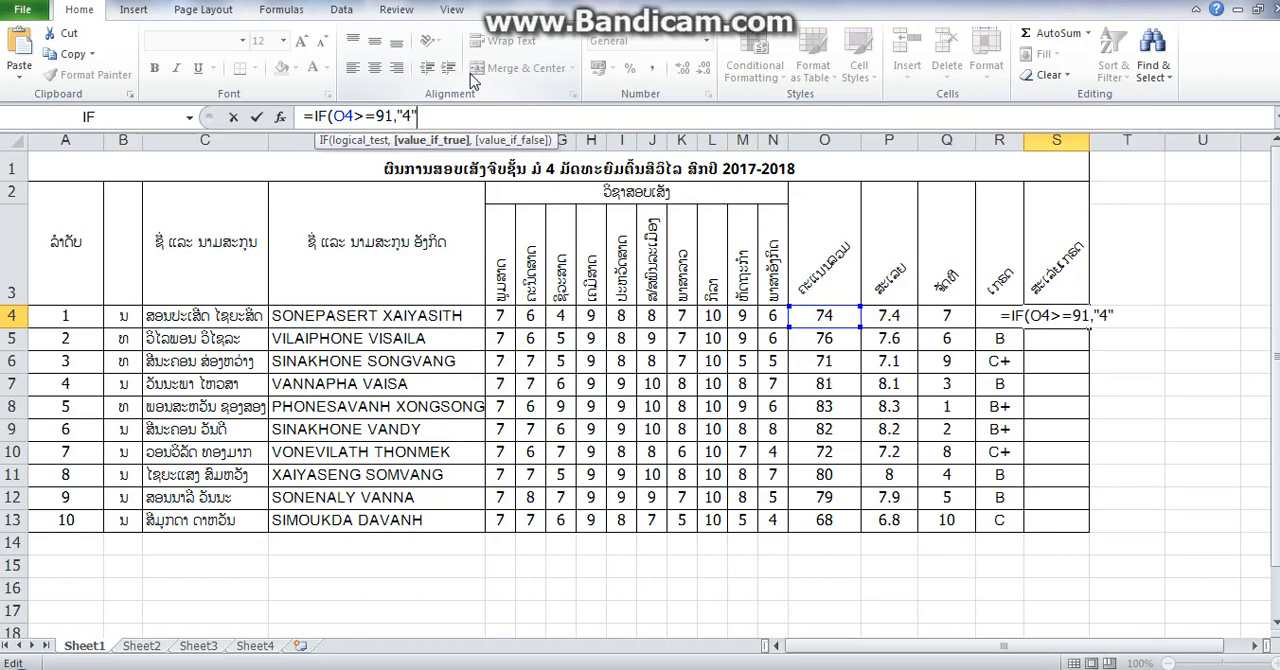
pyautogui.write('<')
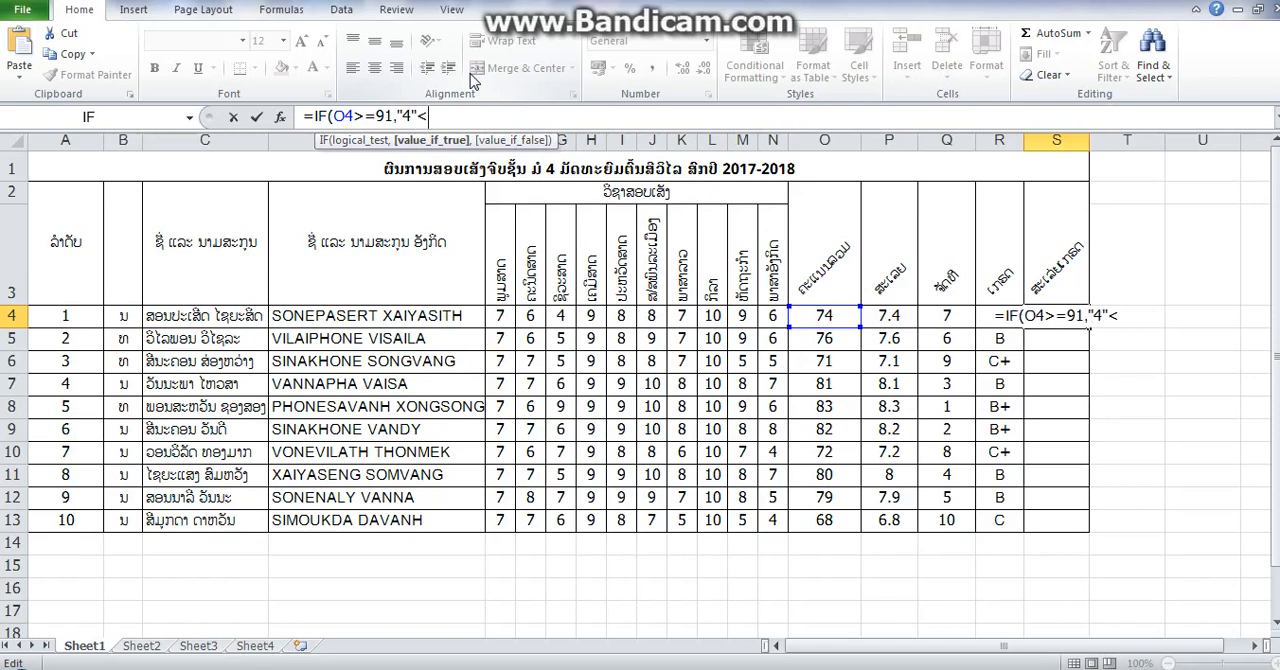
pyautogui.press('BackSpace')
pyautogui.write(',')
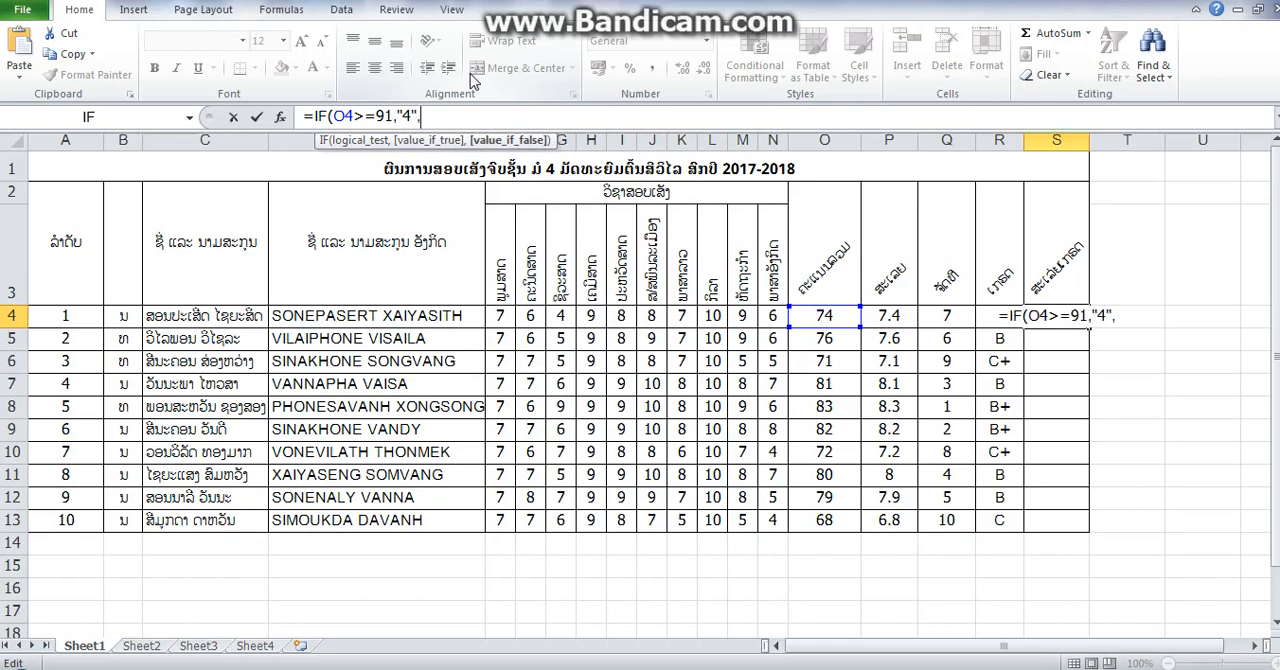
# - Copy the first IF segment of the S4 formula and append one copy at its end
pyautogui.moveTo(430, 116); pyautogui.dragTo(320, 116)
pyautogui.rightClick(341, 118)
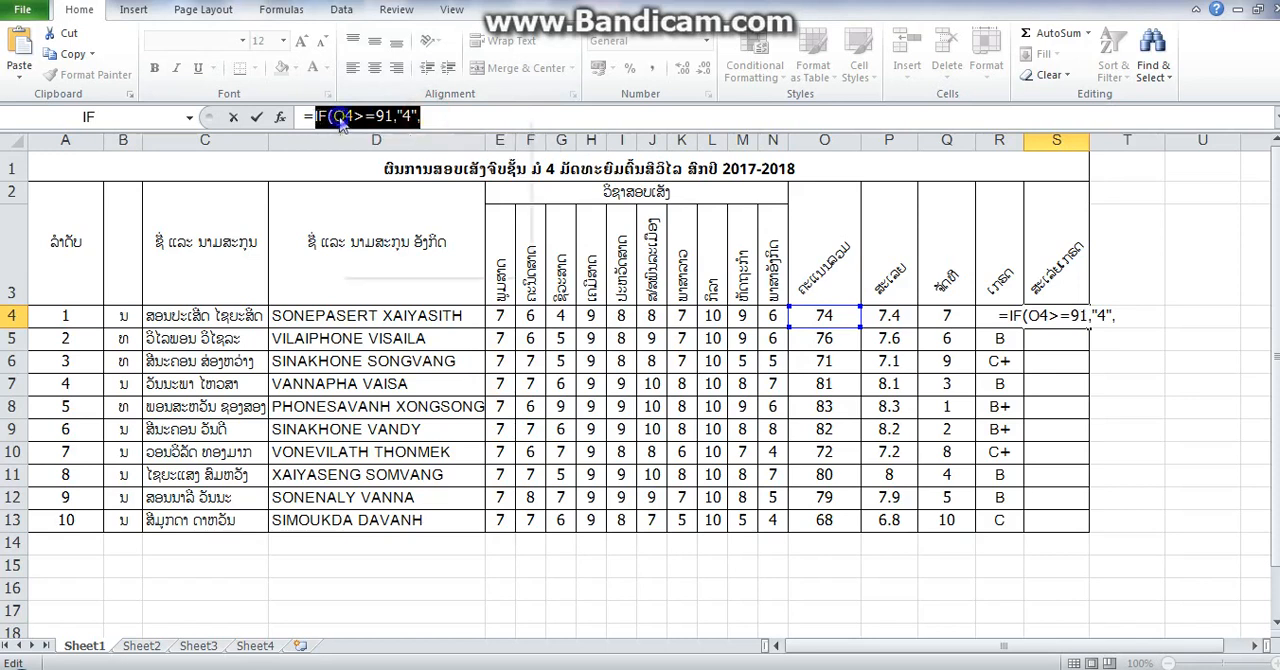
pyautogui.click(360, 147)
pyautogui.click(427, 117)
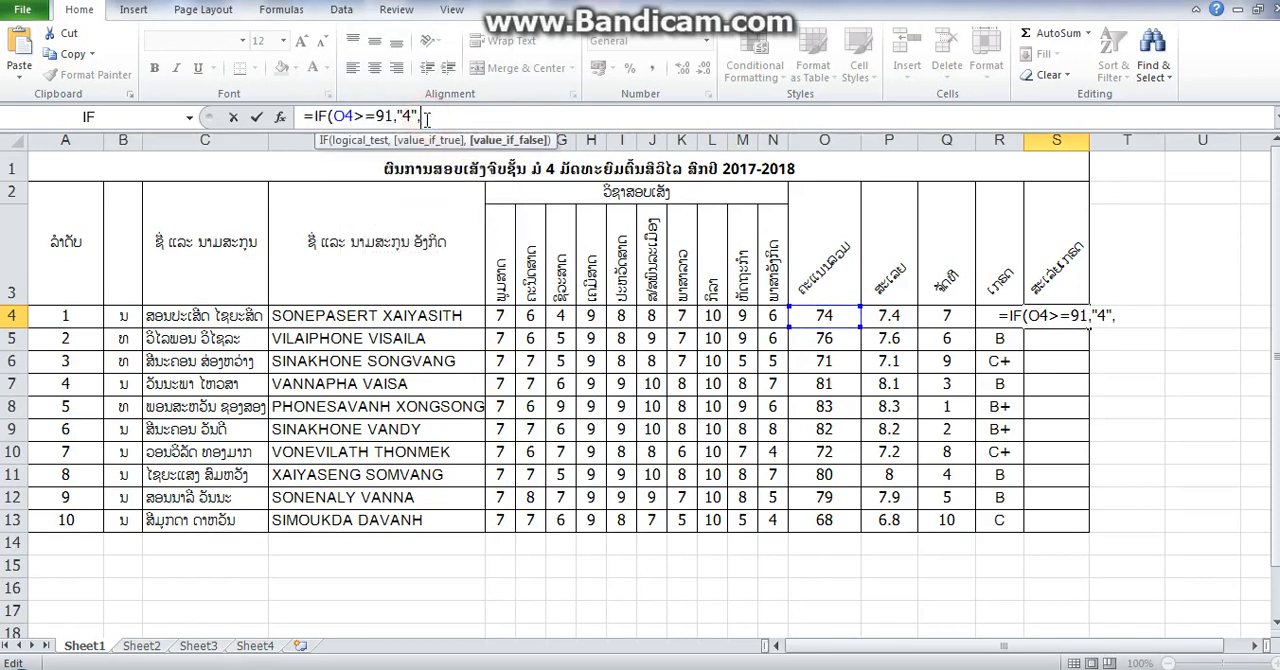
pyautogui.hotkey('ctrl', 'v')
# - Change the second IF segment of the S4 formula to the condition O4>=82 and the returned value "3.5"
pyautogui.moveTo(510, 116); pyautogui.dragTo(494, 116)
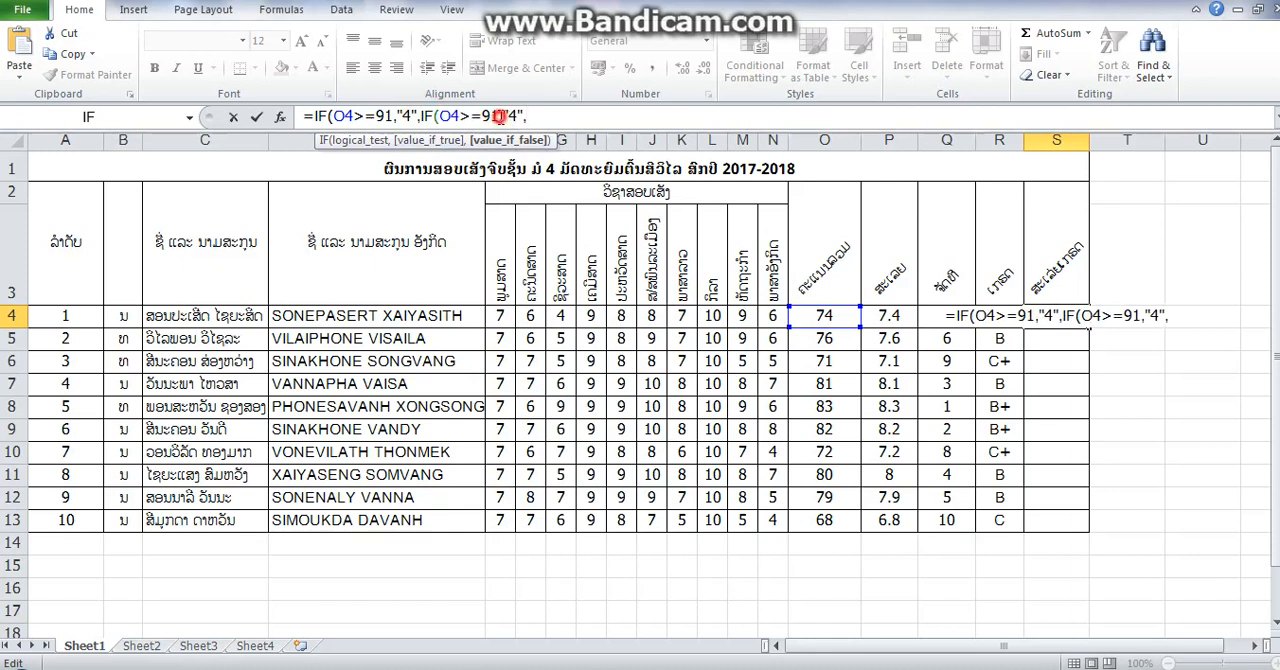
pyautogui.press('BackSpace')
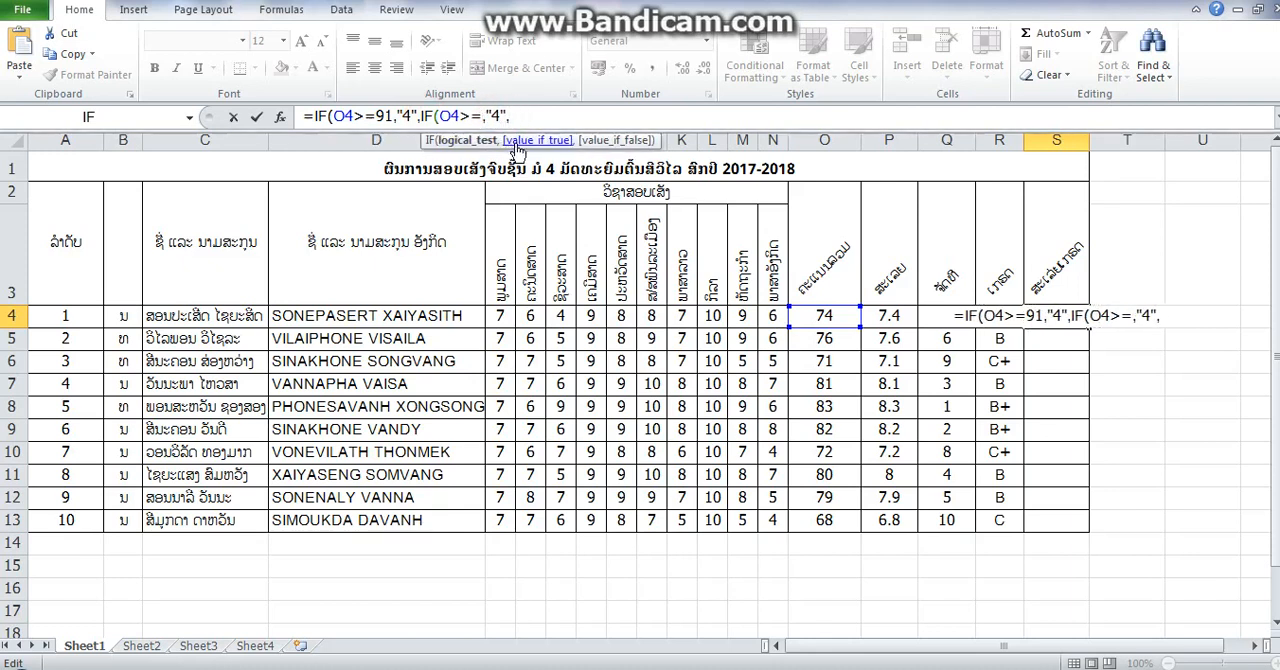
pyautogui.write('83')
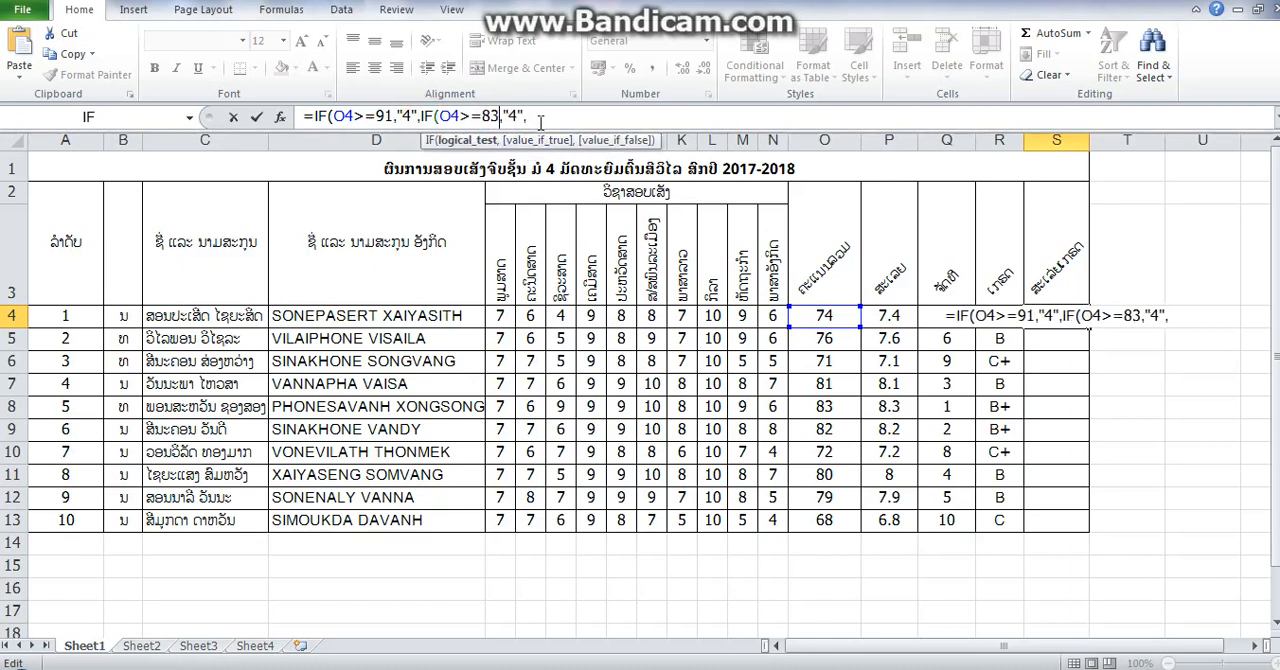
pyautogui.press('BackSpace')
pyautogui.write('2')
pyautogui.click(517, 116)
pyautogui.press('BackSpace')
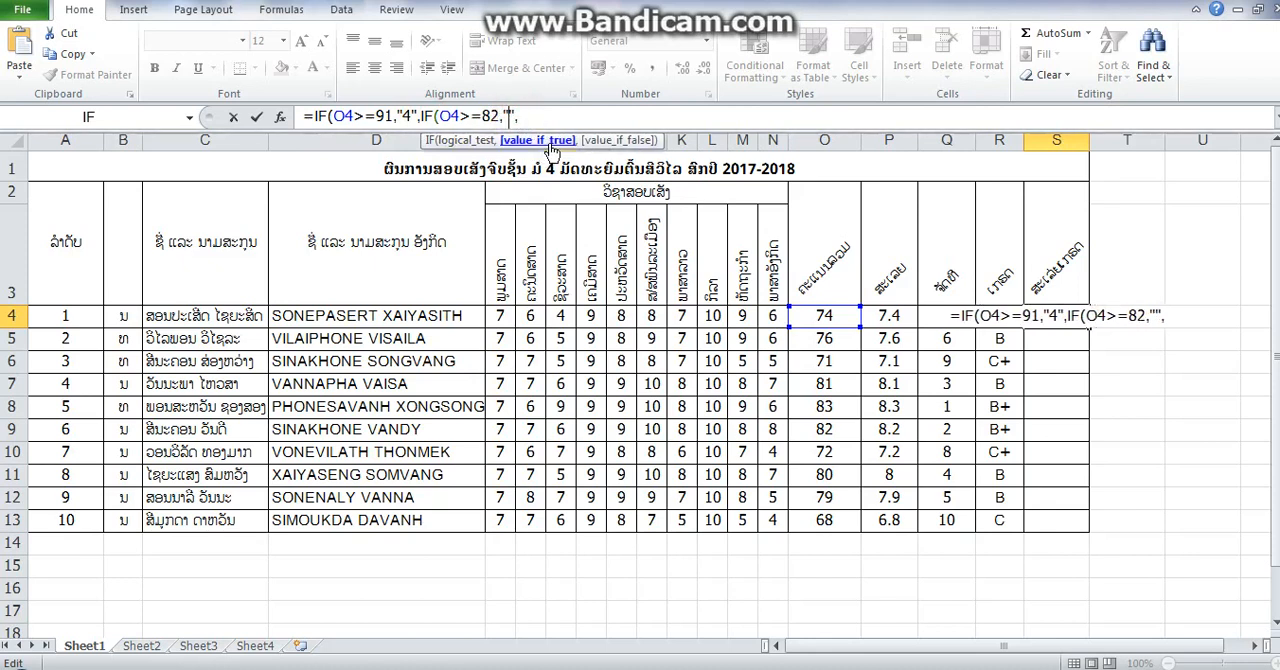
pyautogui.write('3.5')
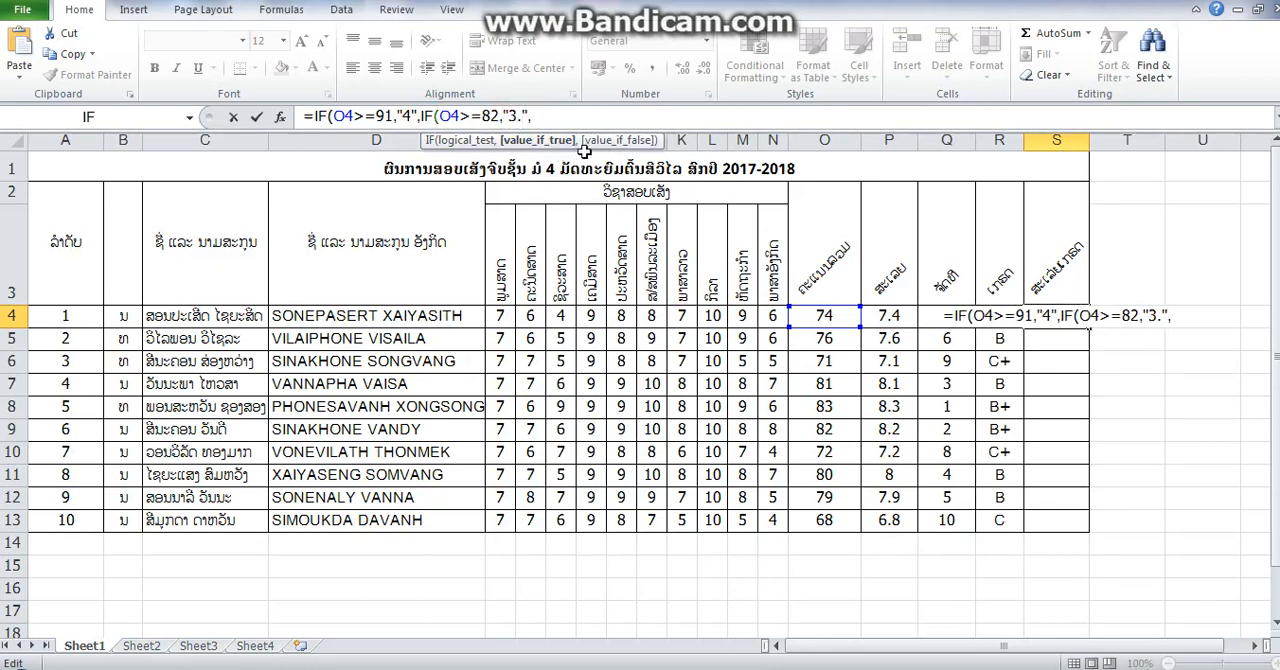
# - Append three more copies of the IF segment to the end of the S4 formula
pyautogui.click(546, 116)
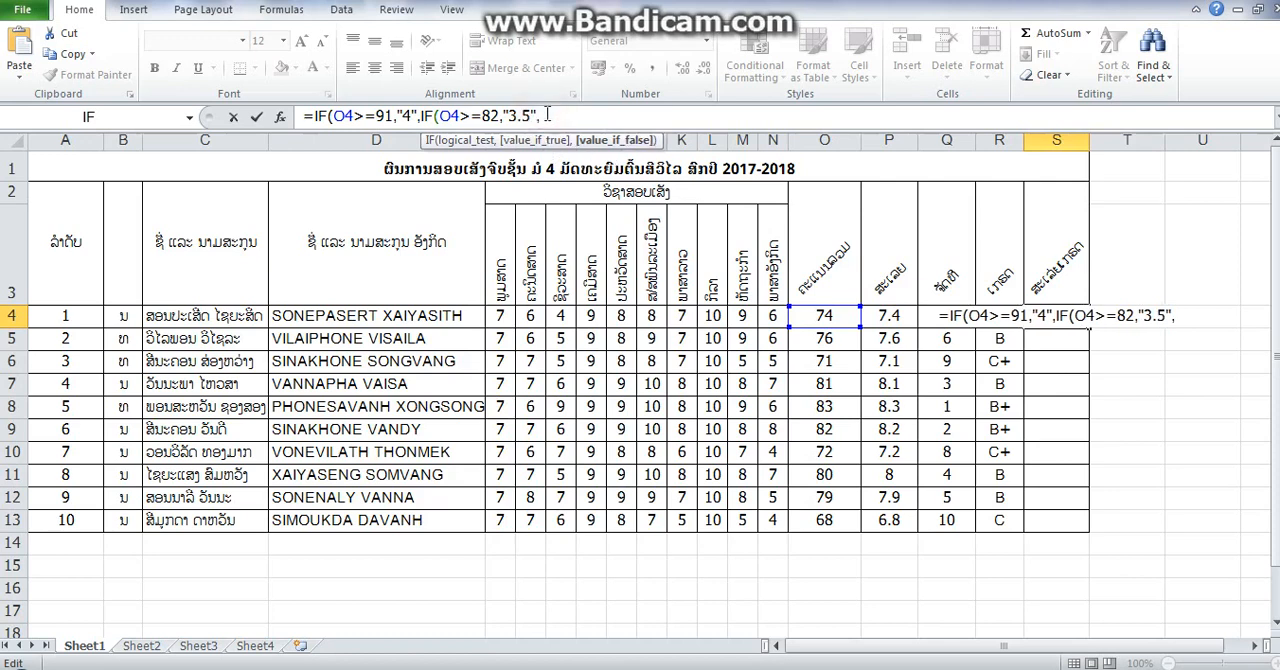
pyautogui.hotkey('ctrl', 'v')
pyautogui.hotkey('ctrl', 'v')
pyautogui.hotkey('ctrl', 'v')
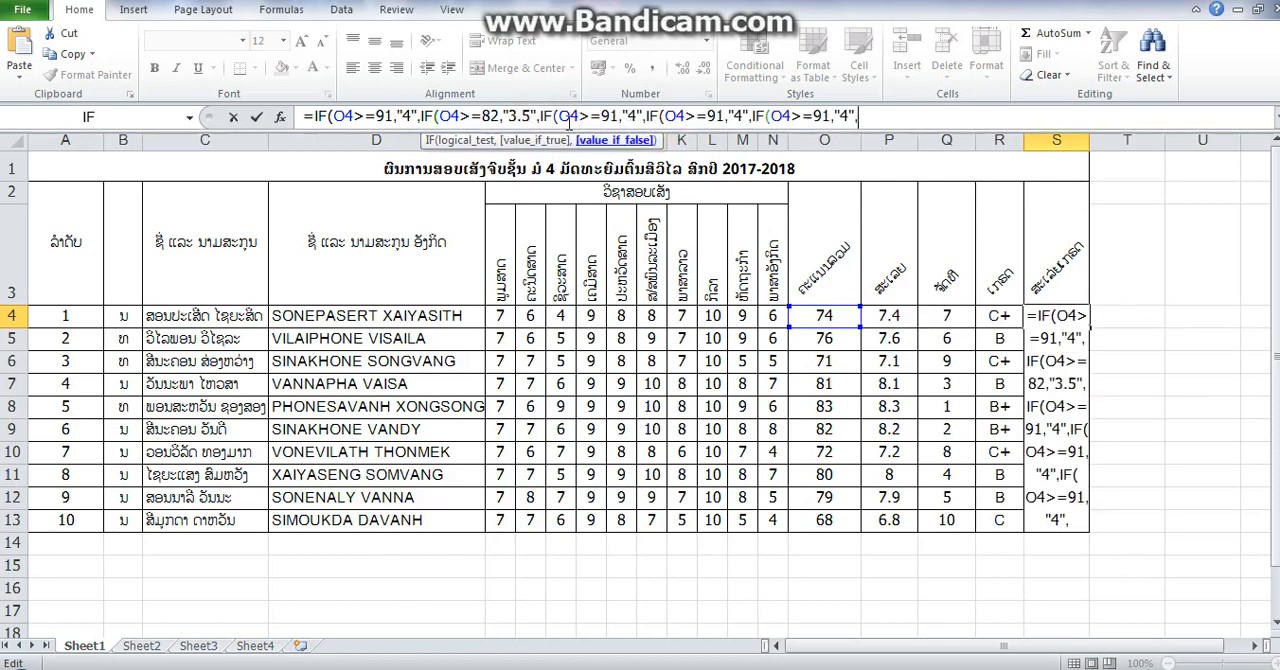
# - Change the third IF segment of the S4 formula to the condition O4>=76 and the returned value "3"
pyautogui.click(614, 116)
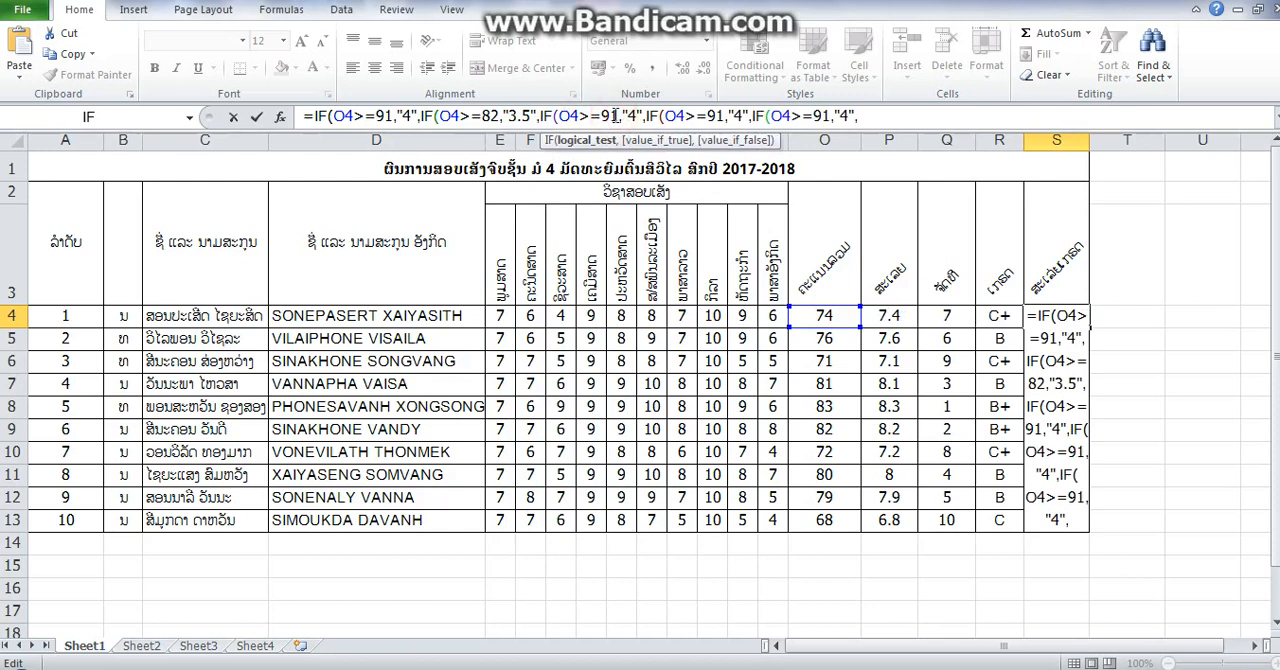
pyautogui.press('Delete')
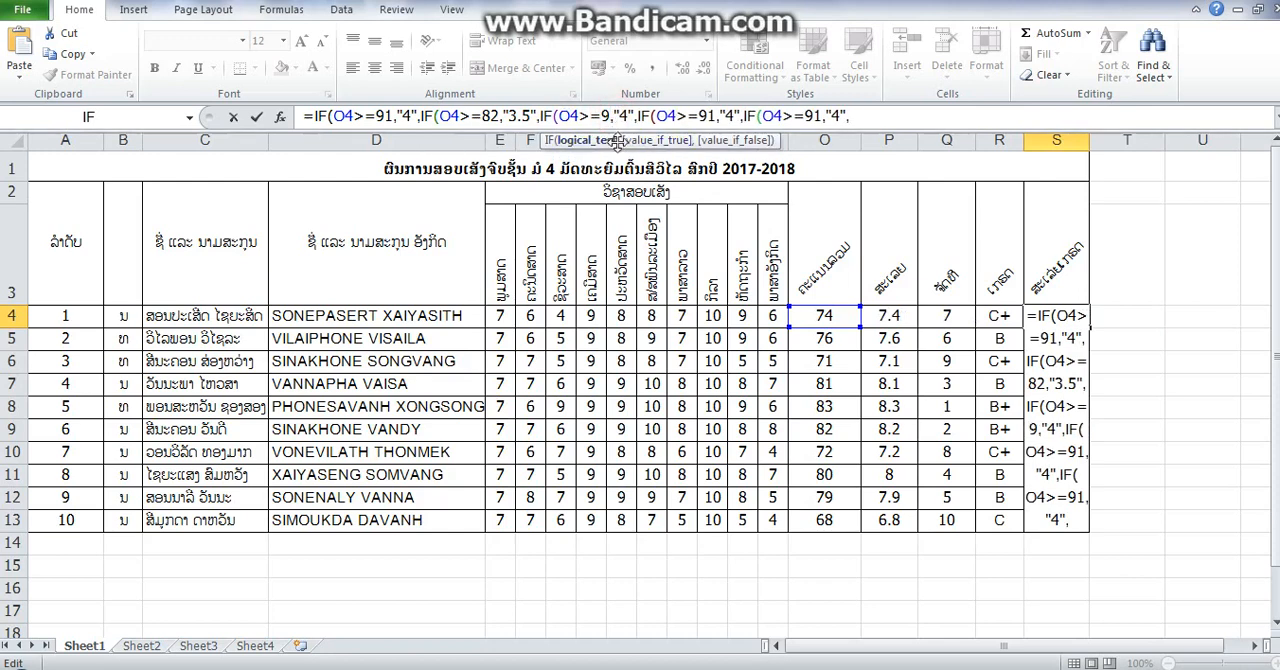
pyautogui.press('BackSpace')
pyautogui.write('76')
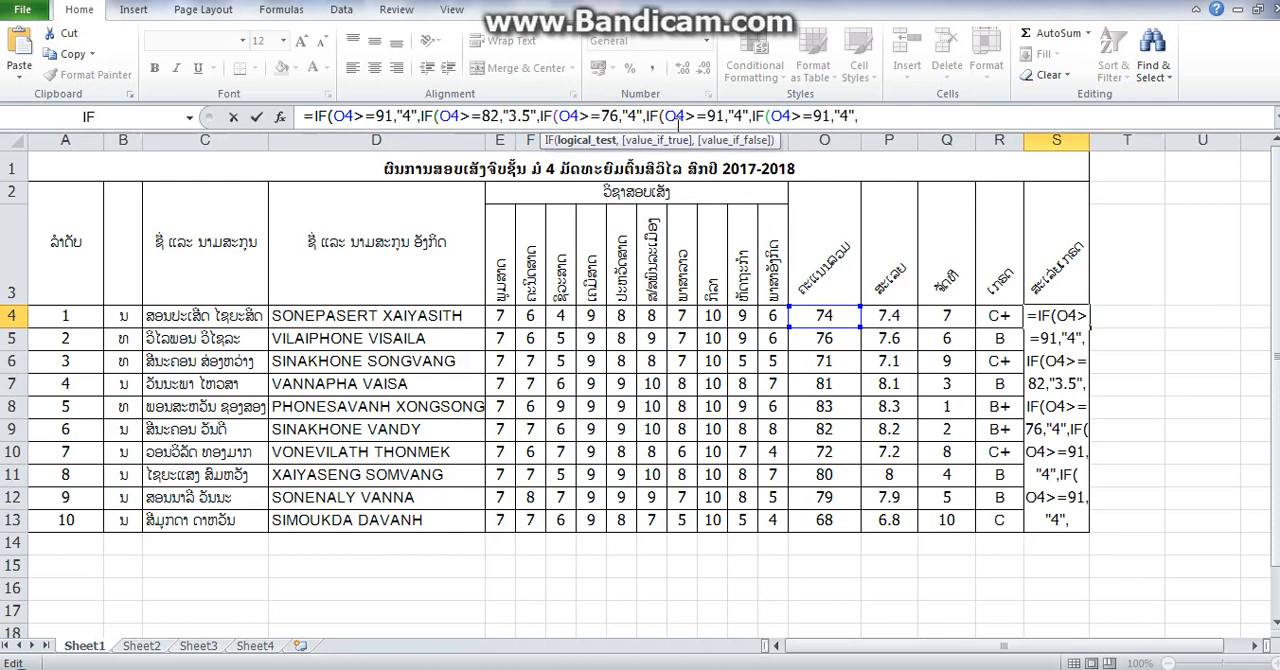
pyautogui.click(641, 117)
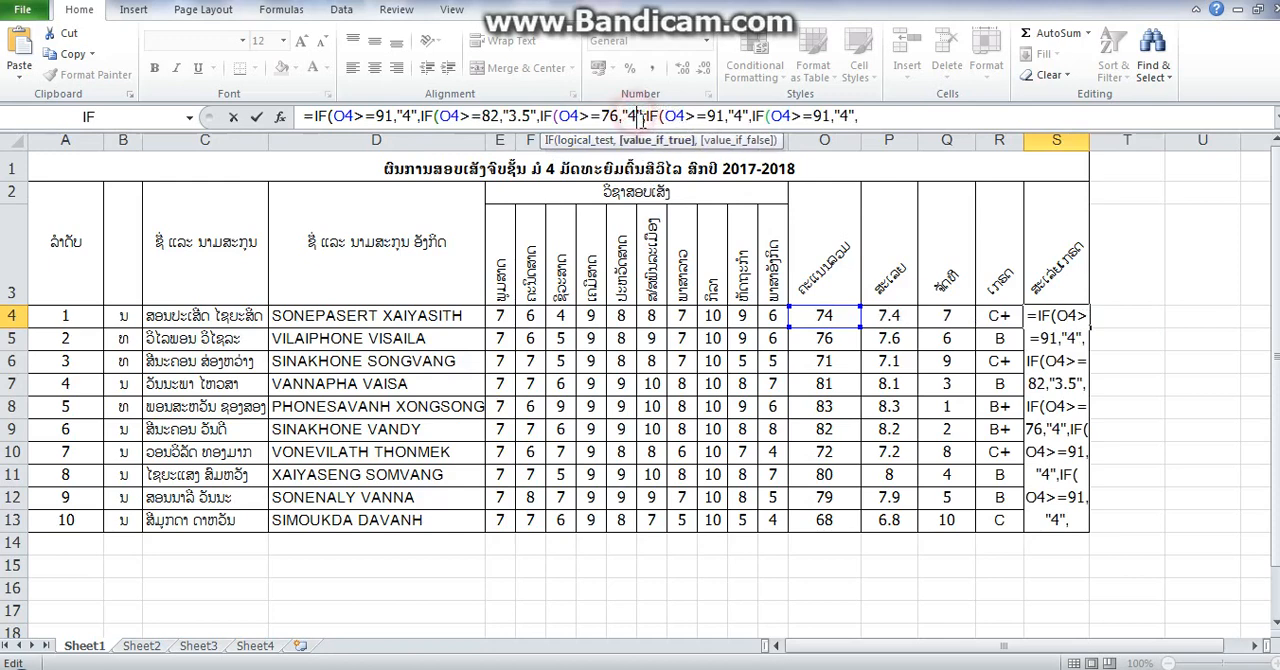
pyautogui.press('BackSpace')
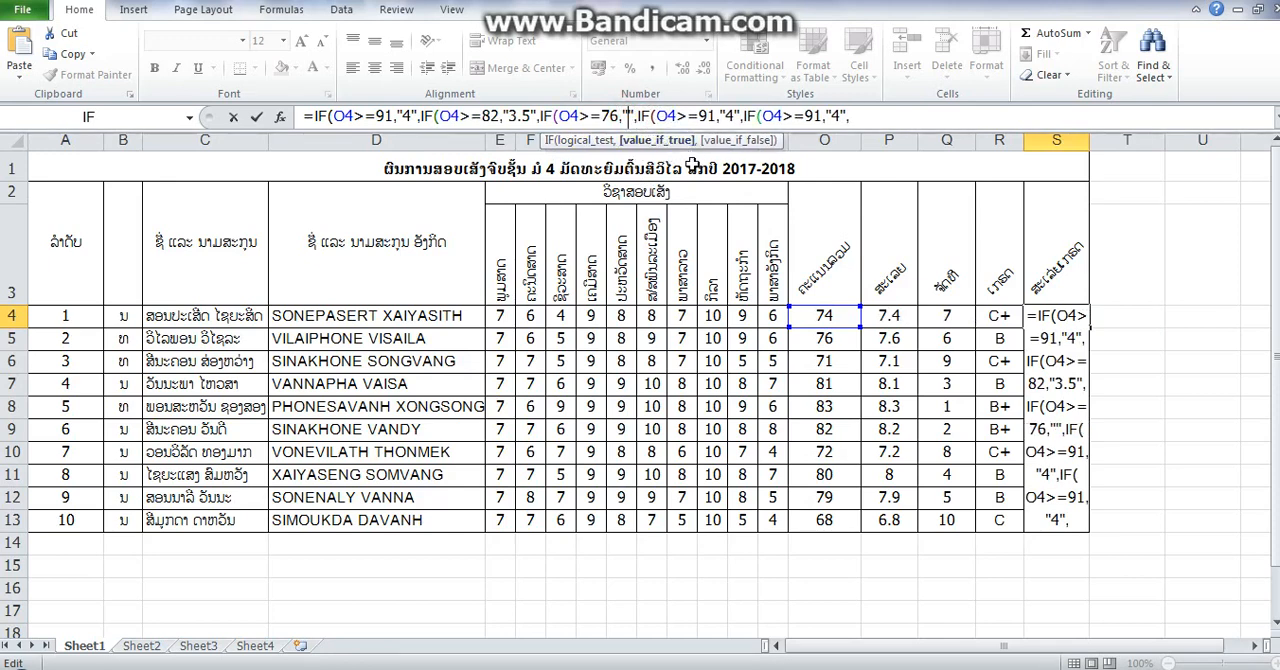
pyautogui.write('3')
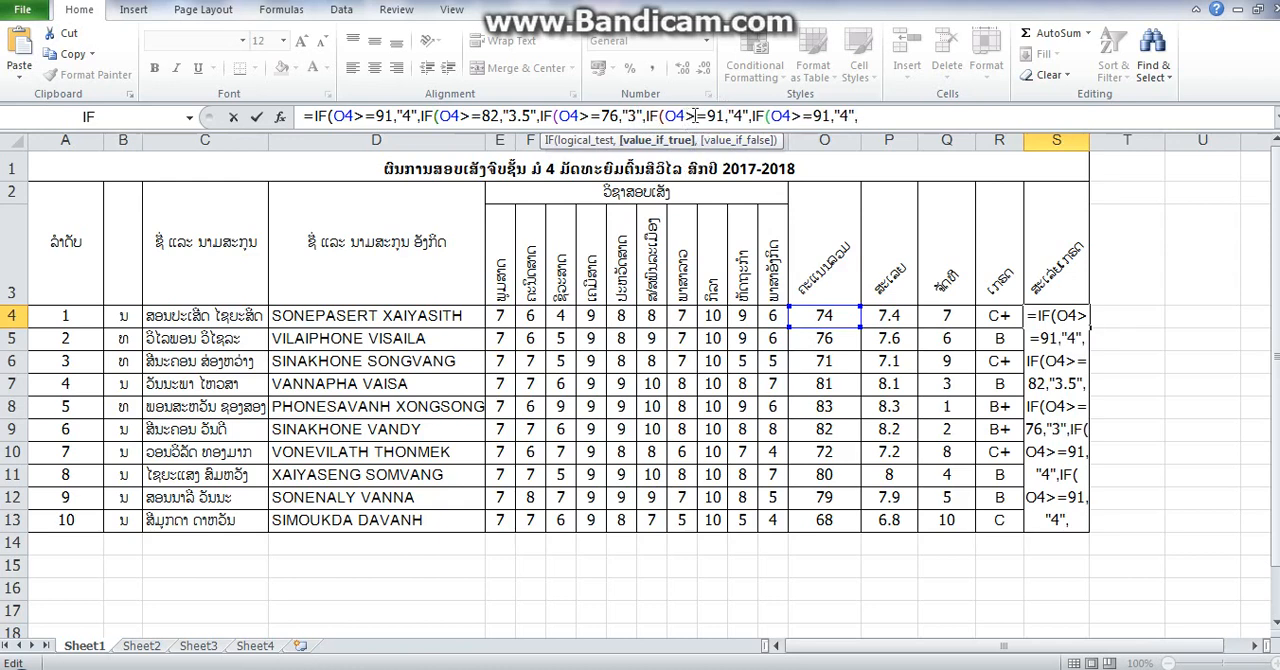
# - Change the fourth IF segment of the S4 formula to the condition O4>=69 and the returned value "2.5"
pyautogui.click(721, 117)
pyautogui.press('BackSpace')
pyautogui.press('BackSpace')
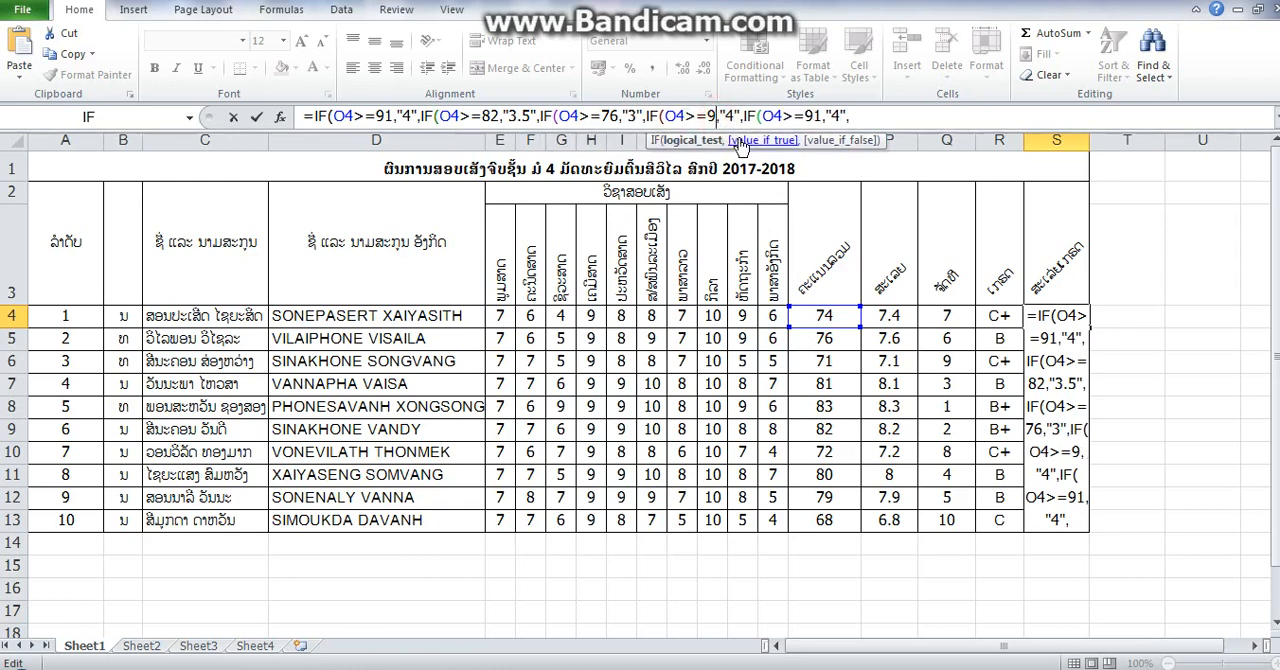
pyautogui.write('69')
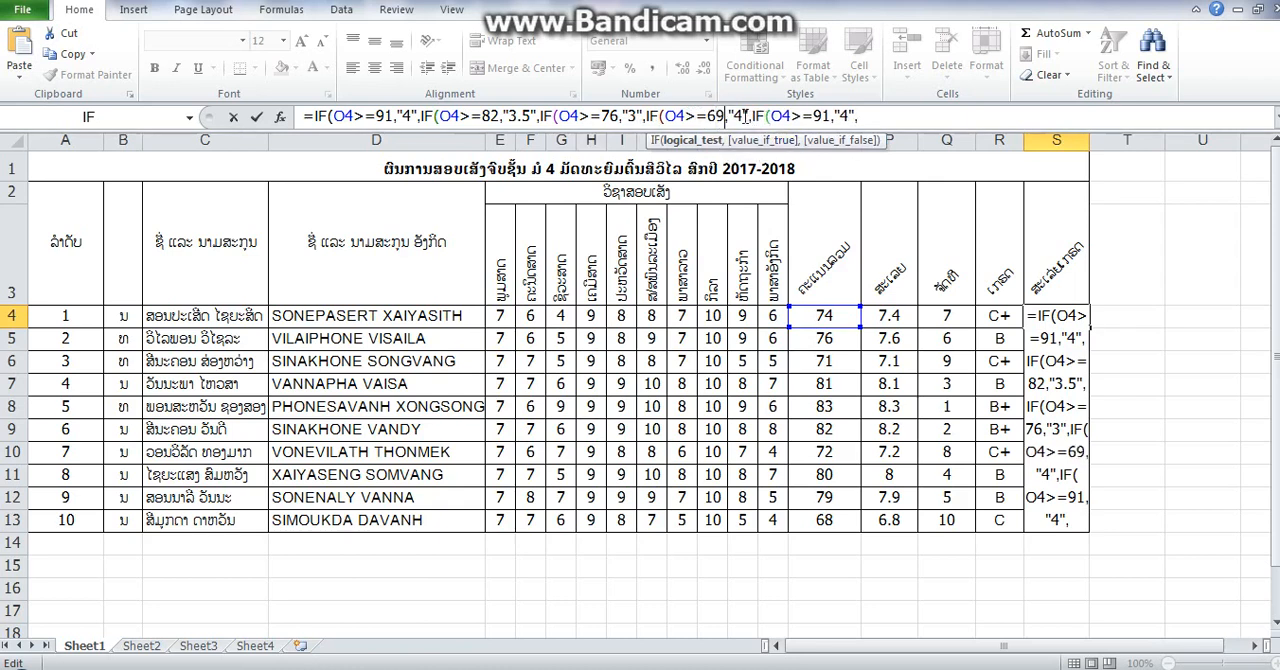
pyautogui.click(746, 116)
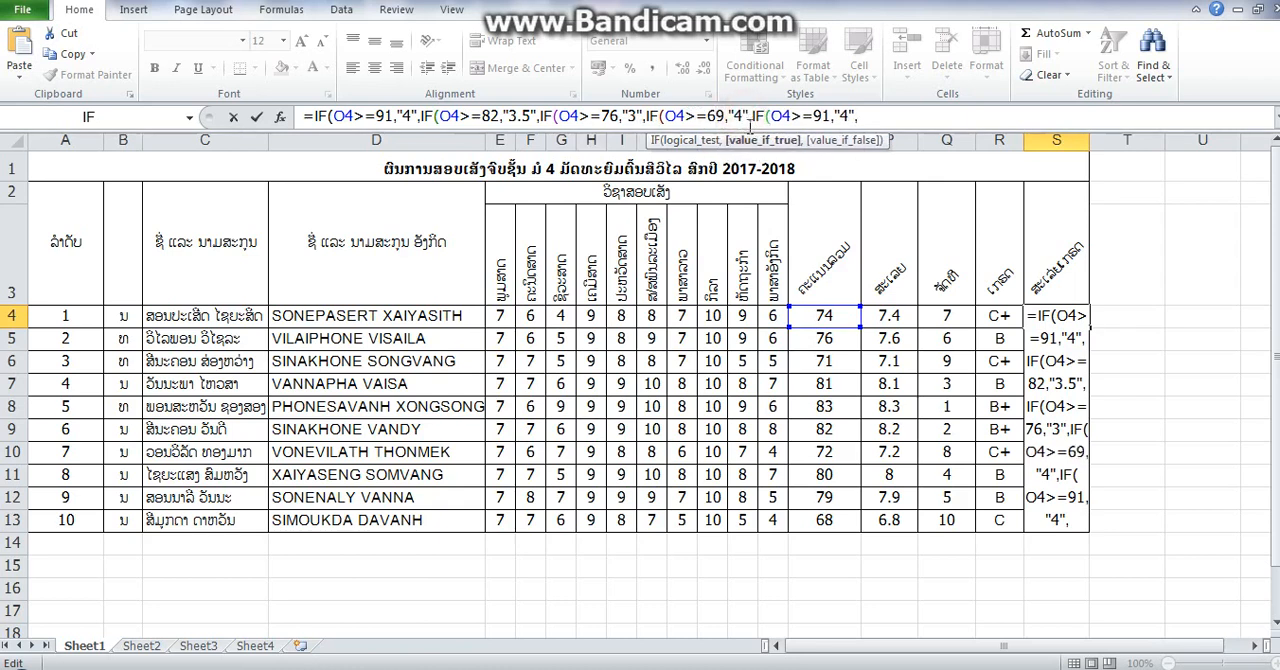
pyautogui.press('BackSpace')
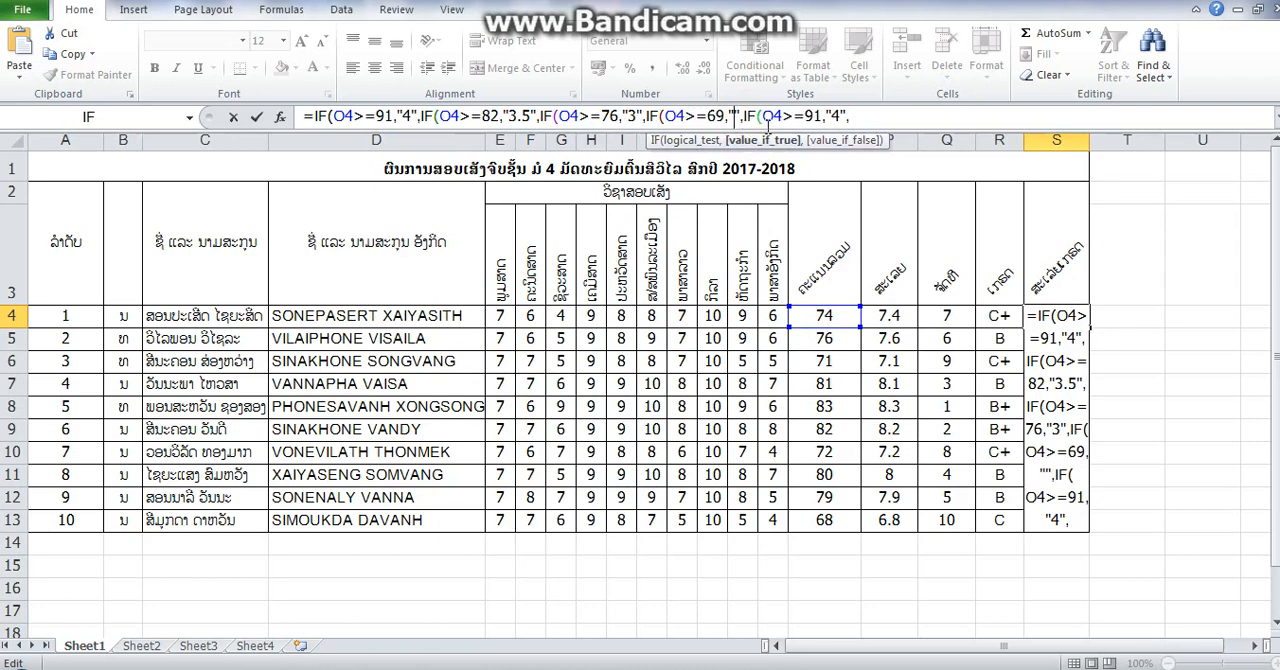
pyautogui.write('2')
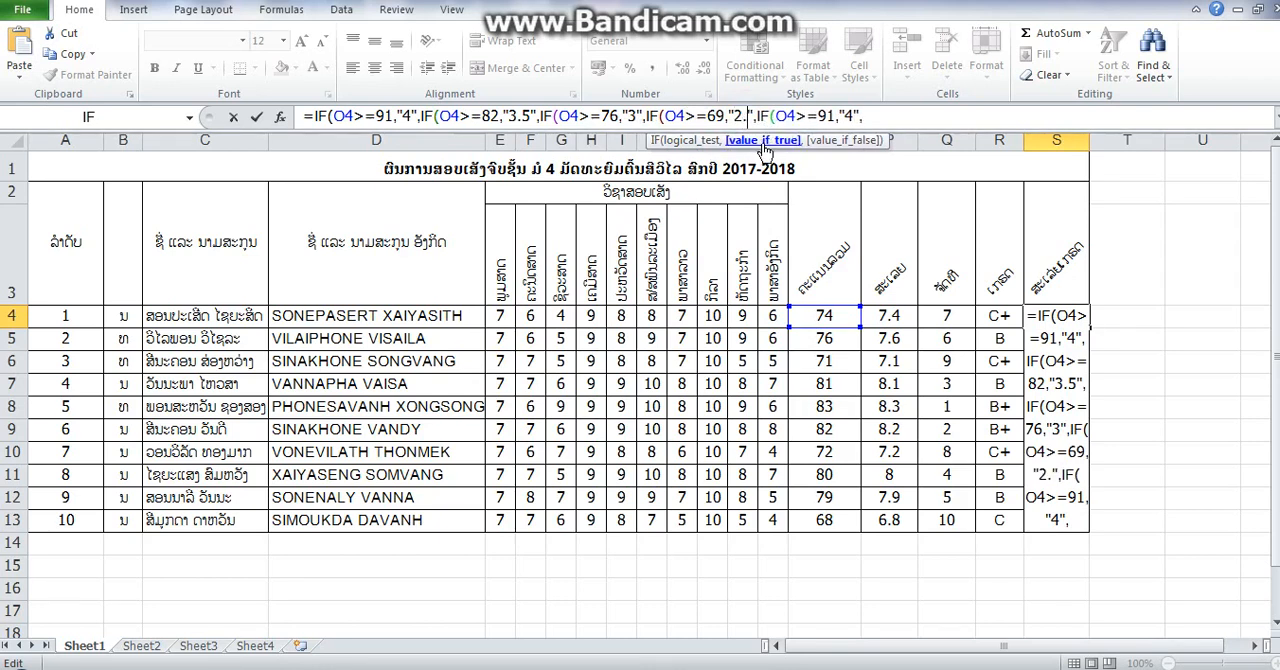
pyautogui.write('.5')
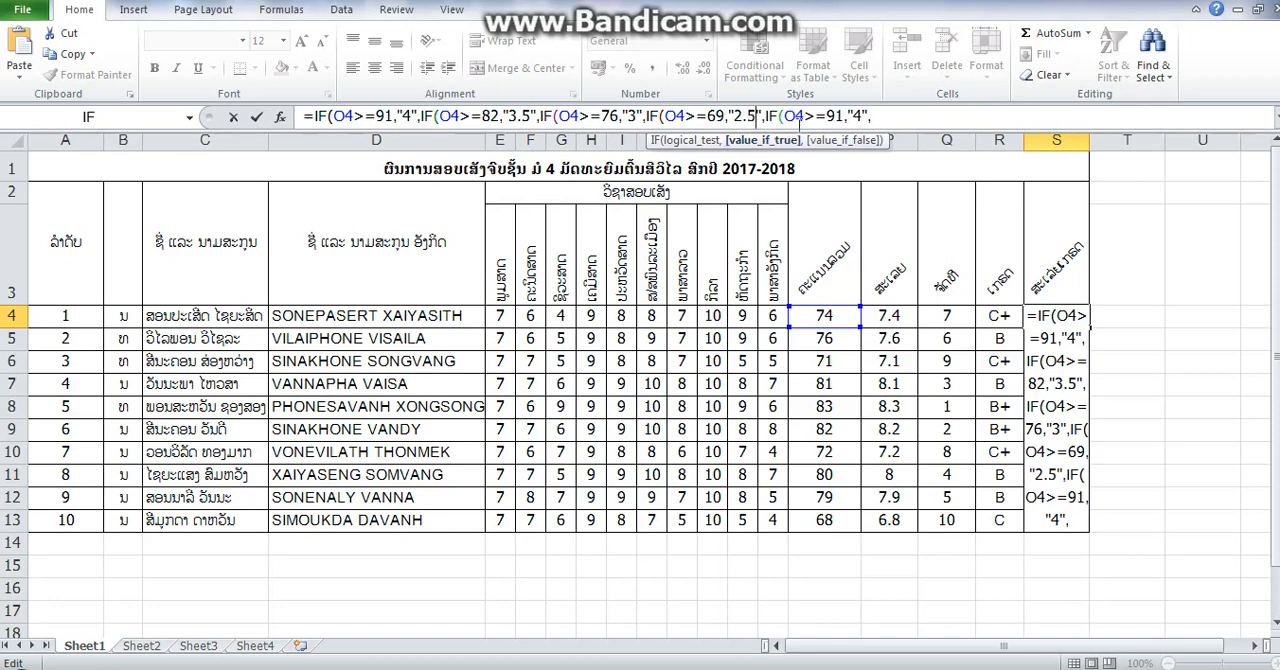
# - Change the fifth IF segment of the S4 formula to the condition O4>=61 and the returned value "2"
pyautogui.click(828, 116)
pyautogui.press('BackSpace')
pyautogui.press('BackSpace')
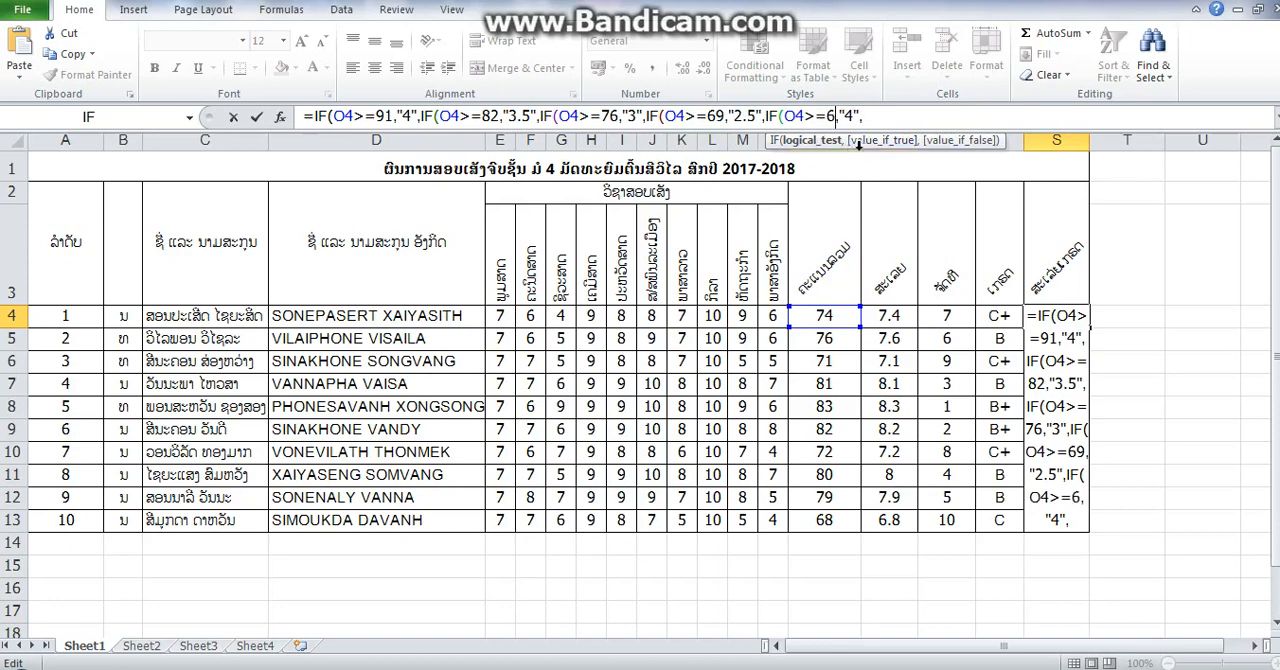
pyautogui.write('61')
pyautogui.click(860, 116)
pyautogui.press('BackSpace')
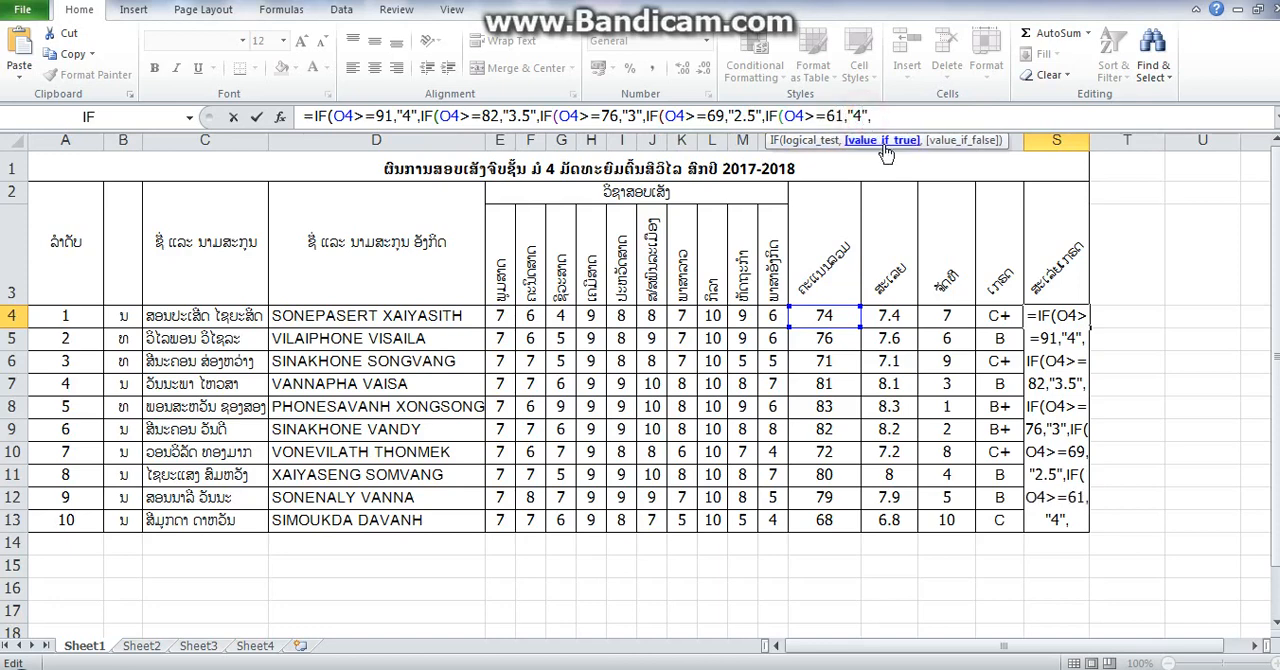
pyautogui.write('2')
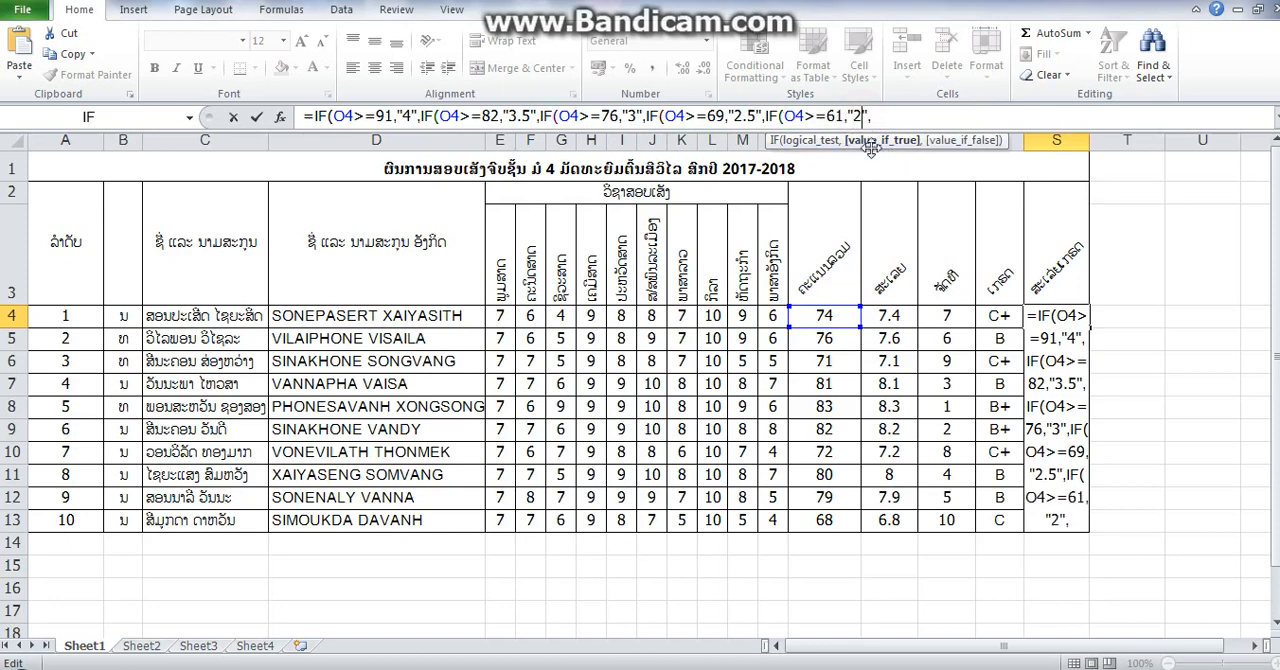
pyautogui.write('IF(O4>=91,"4",')
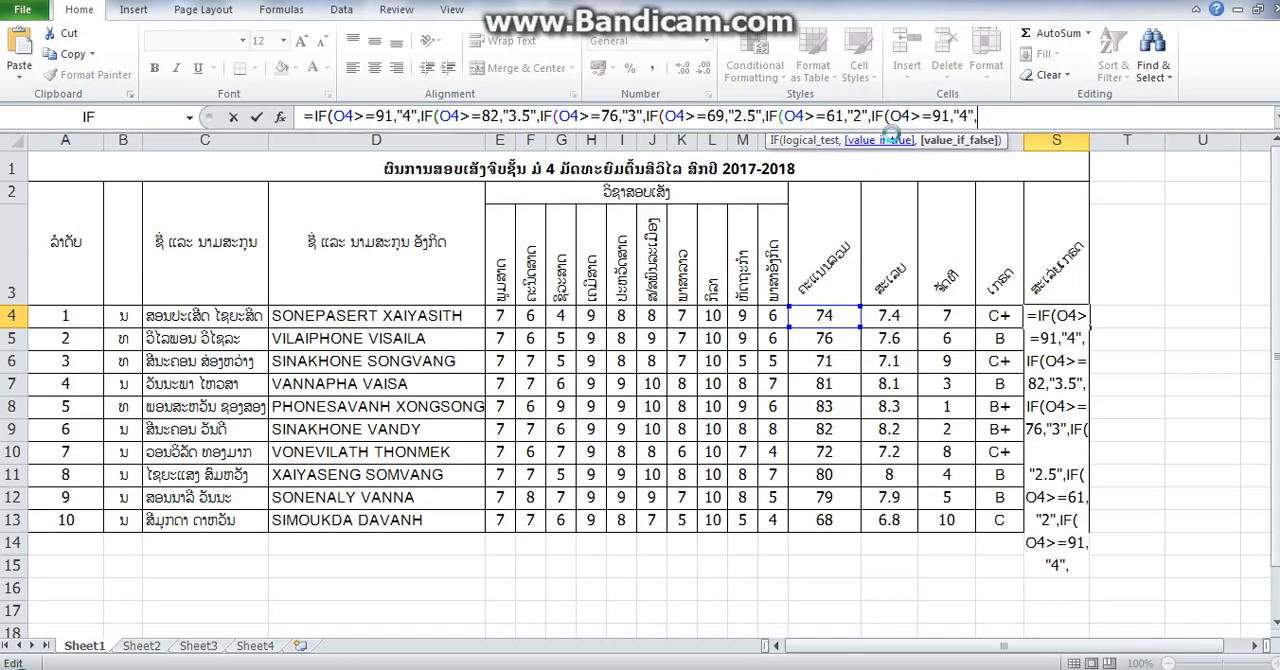
pyautogui.click(944, 116)
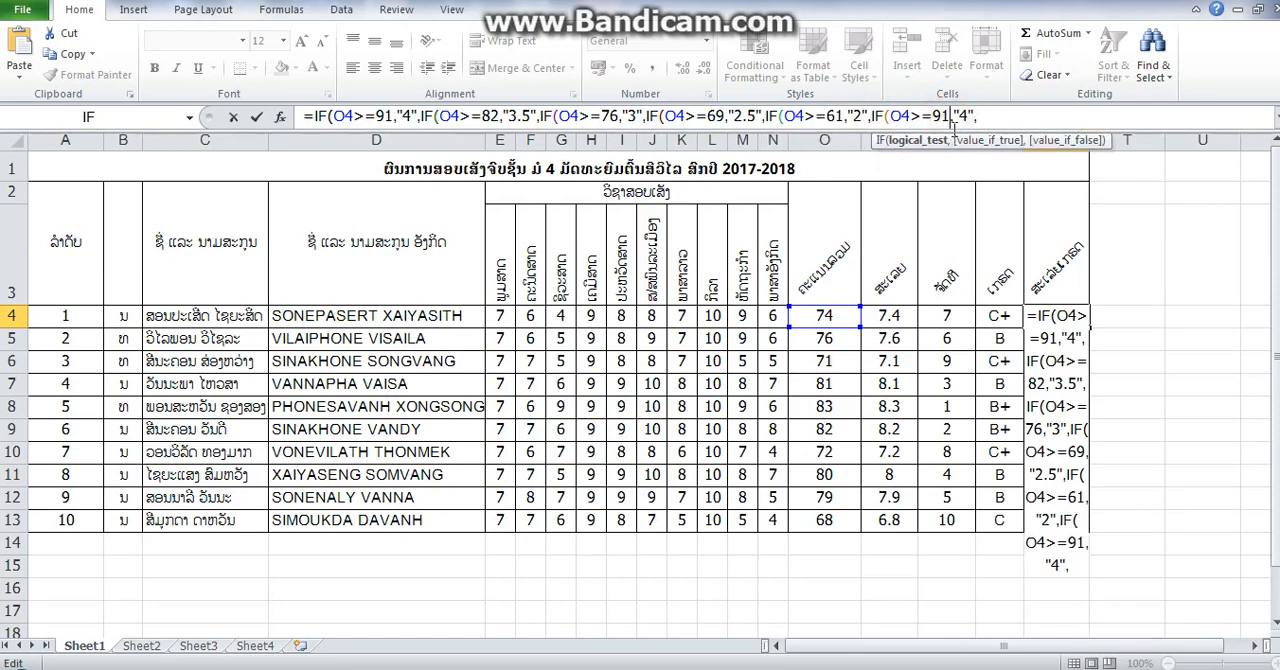
pyautogui.press('BackSpace')
pyautogui.press('BackSpace')
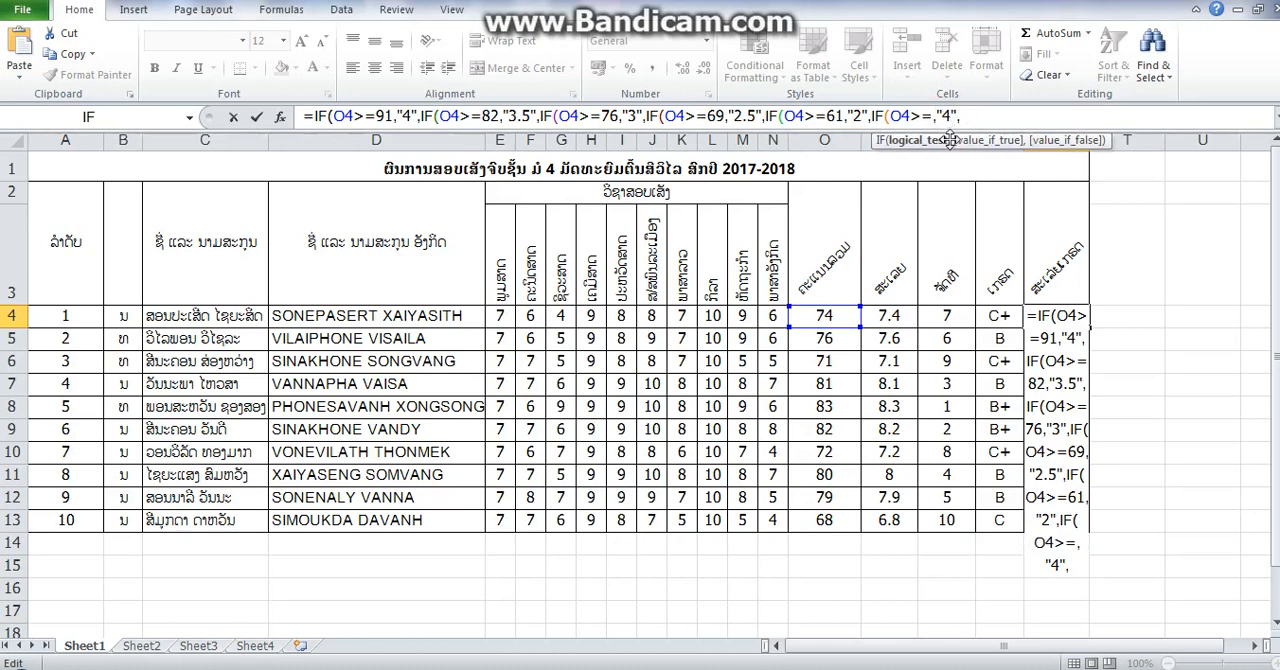
pyautogui.write('0')
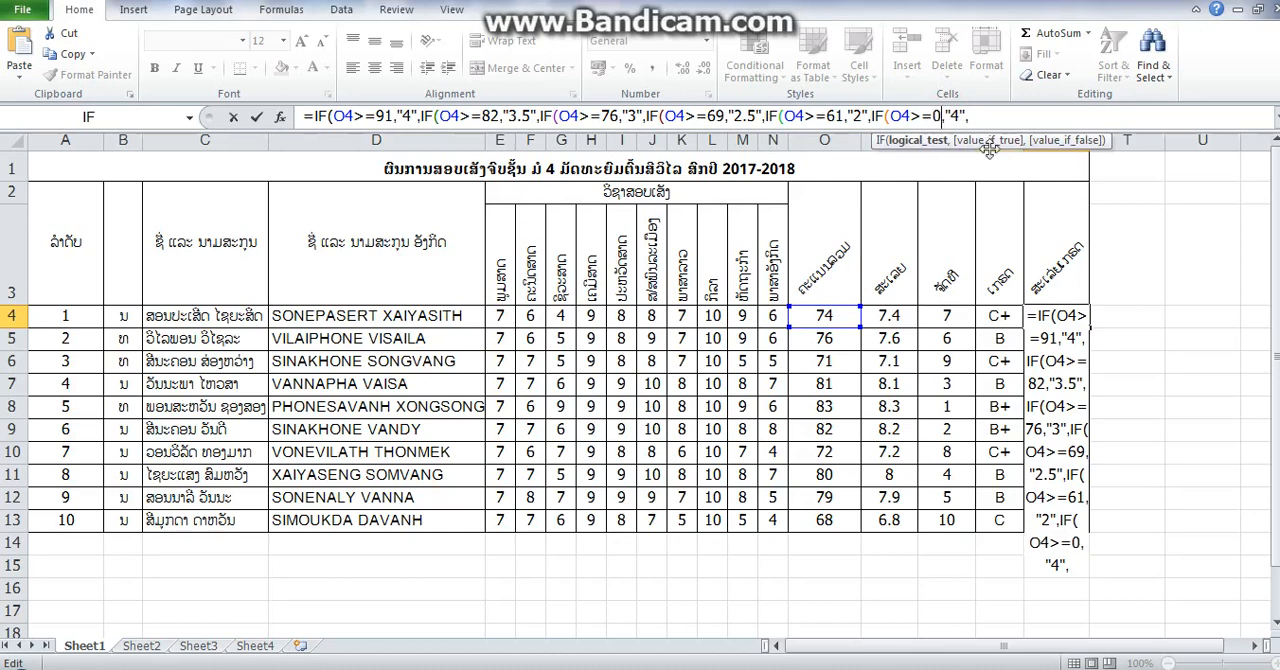
pyautogui.click(966, 117)
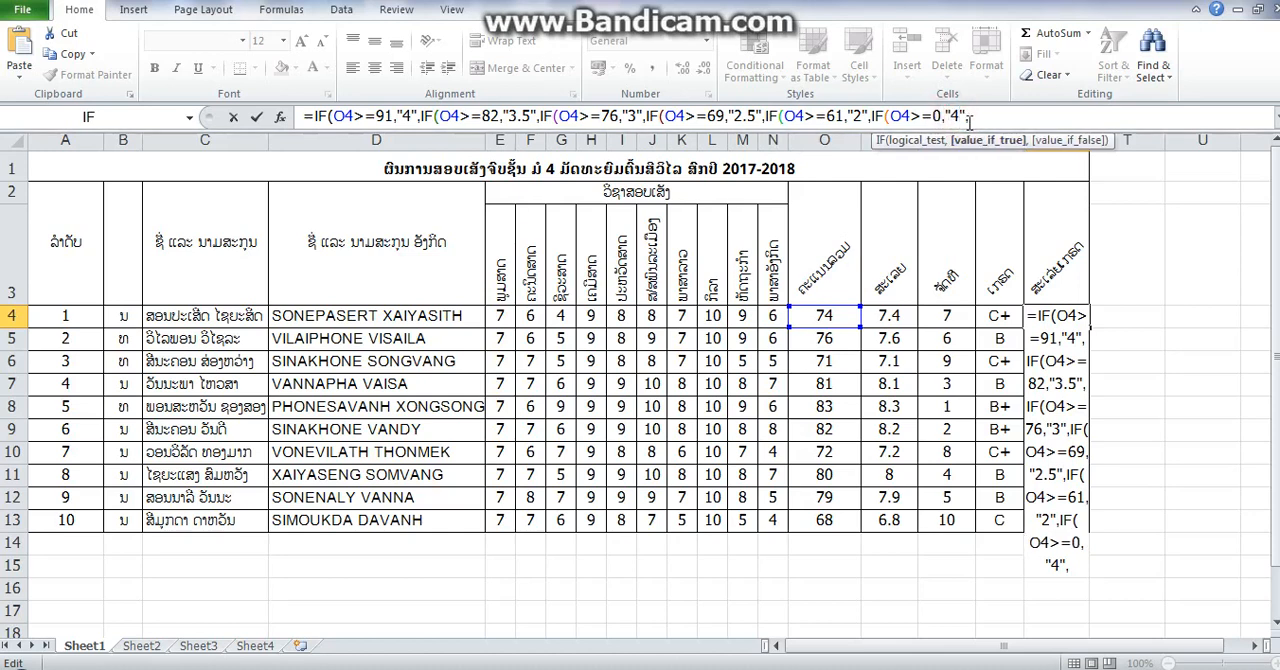
pyautogui.press('BackSpace')
pyautogui.press('Right')
pyautogui.write(',')
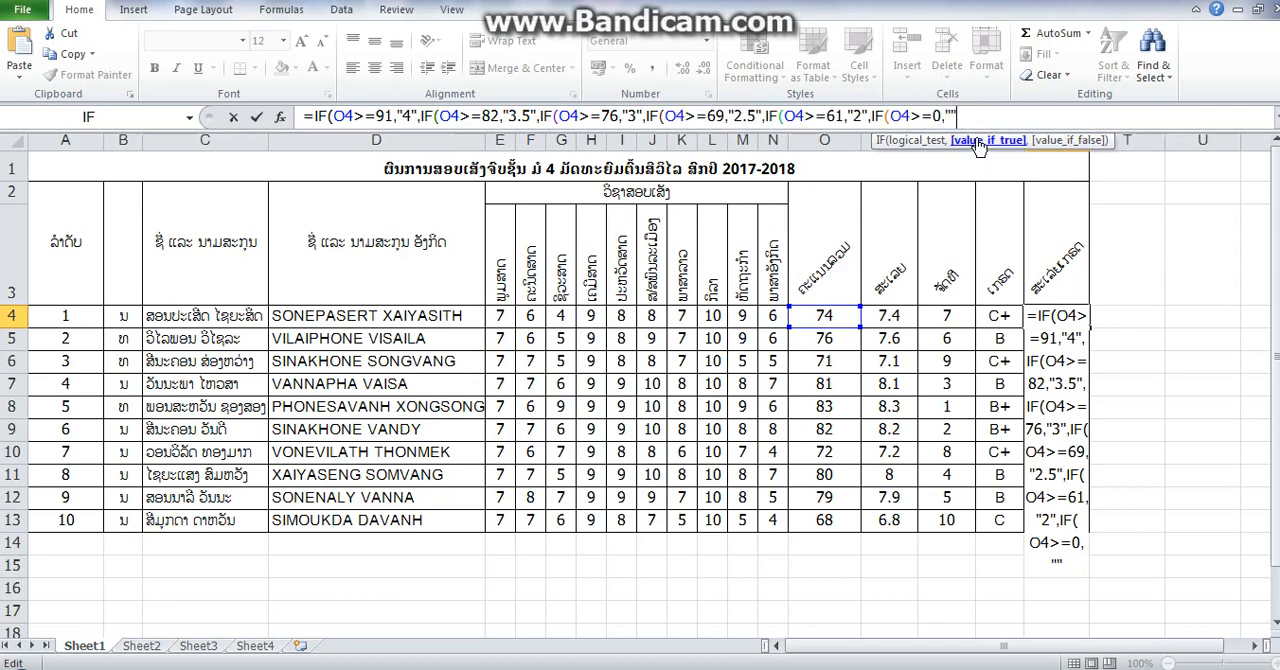
pyautogui.press('BackSpace')
pyautogui.press('BackSpace')
pyautogui.press('BackSpace')
pyautogui.press('BackSpace')
pyautogui.press('BackSpace')
pyautogui.press('BackSpace')
pyautogui.press('BackSpace')
pyautogui.press('BackSpace')
pyautogui.press('BackSpace')
pyautogui.press('BackSpace')
pyautogui.press('BackSpace')
pyautogui.press('BackSpace')
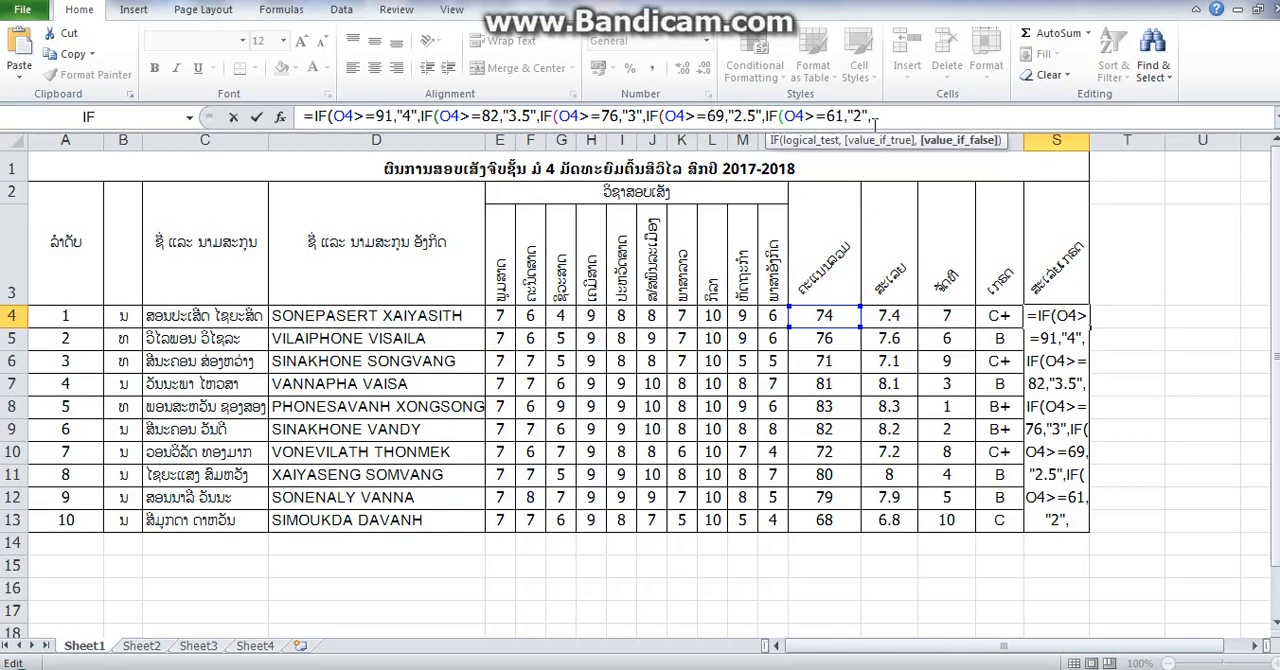
# - Close the nested IF formula in S4 with five closing parentheses and fill it down through S13
pyautogui.write(')))))')
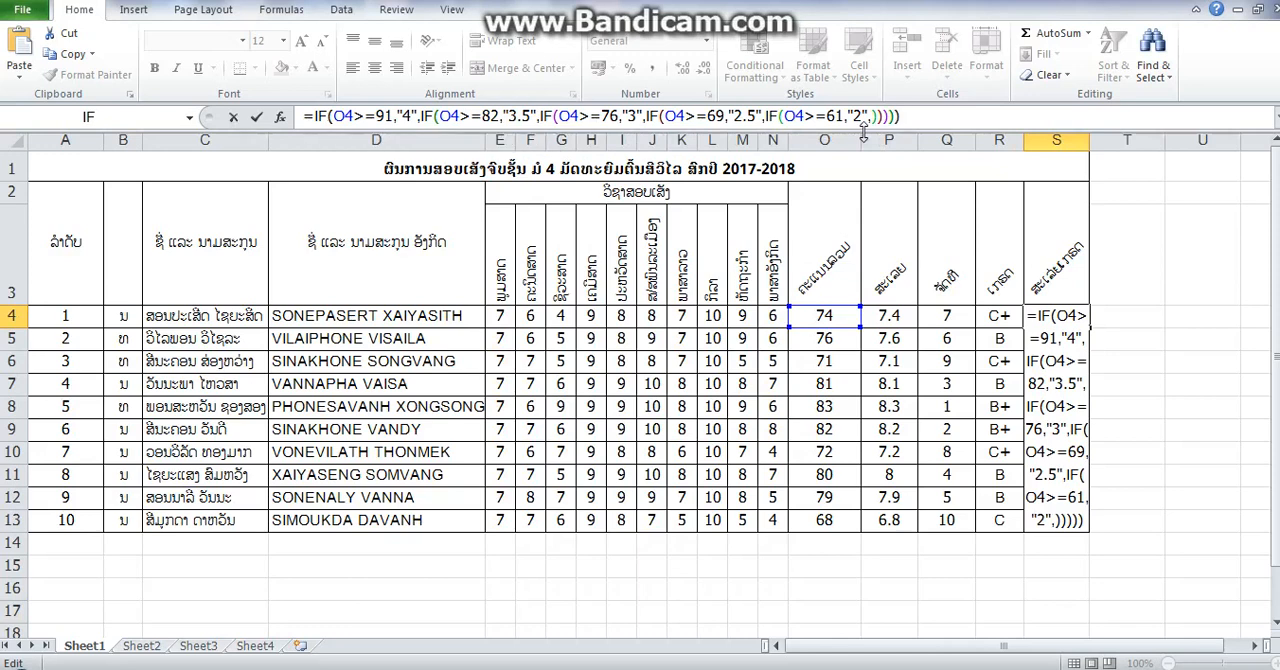
pyautogui.press('Return')
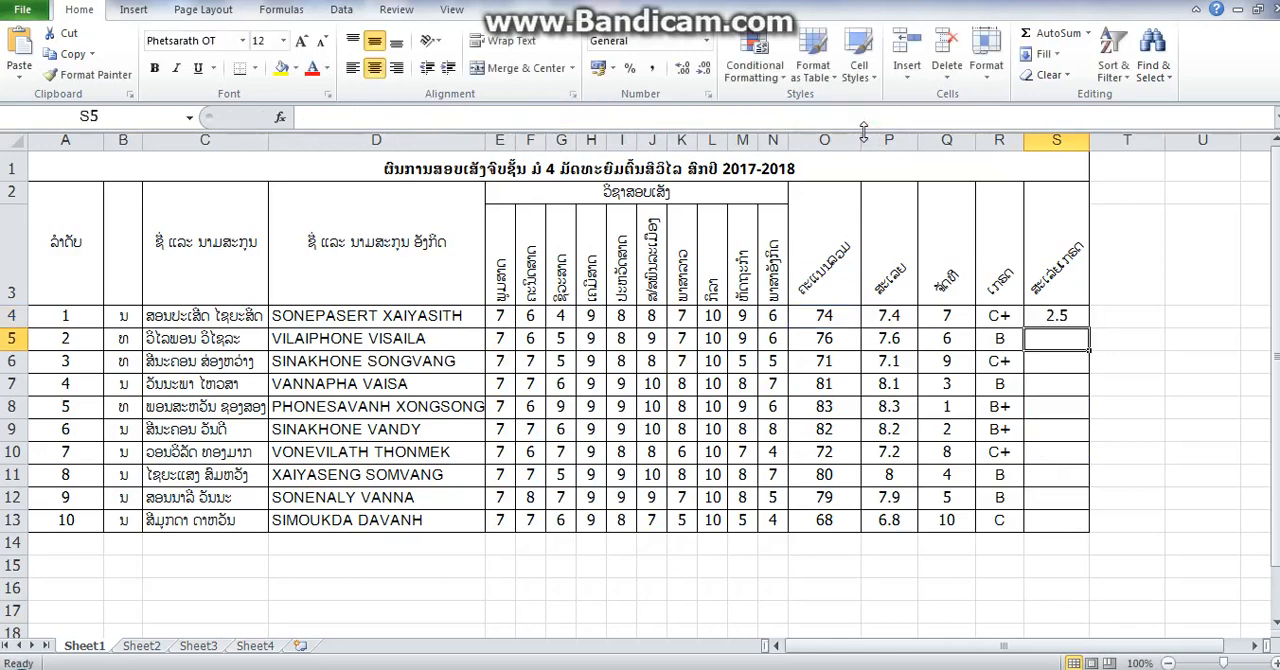
pyautogui.click(1056, 321)
pyautogui.moveTo(1092, 324); pyautogui.dragTo(1086, 522)
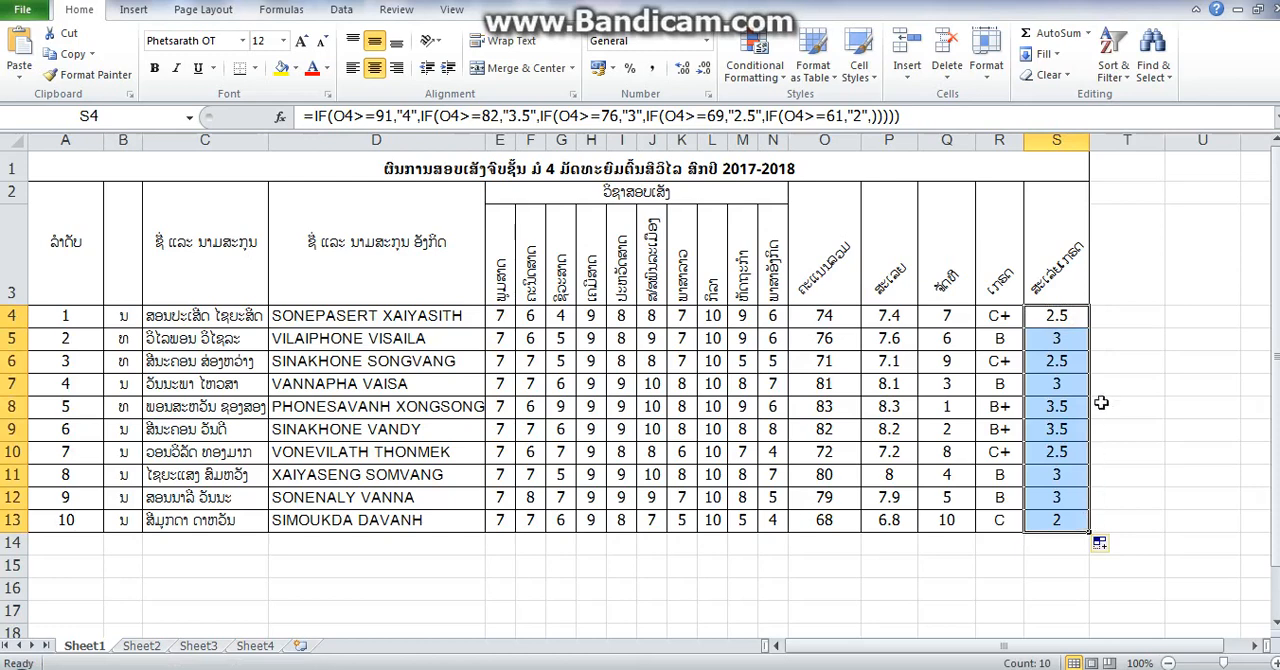